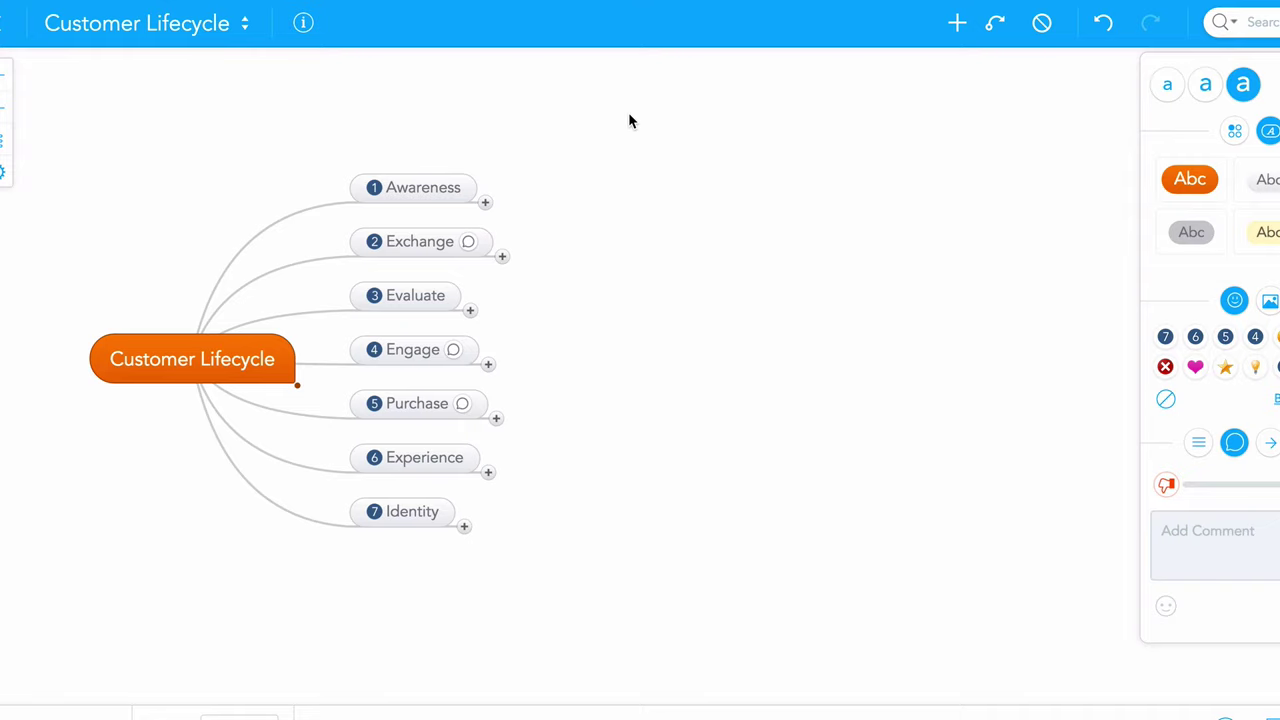
# - Expand Awareness to reveal Media buy, SEO, Blog, Social, Video and Team, then select Media buy
pyautogui.click(485, 202)
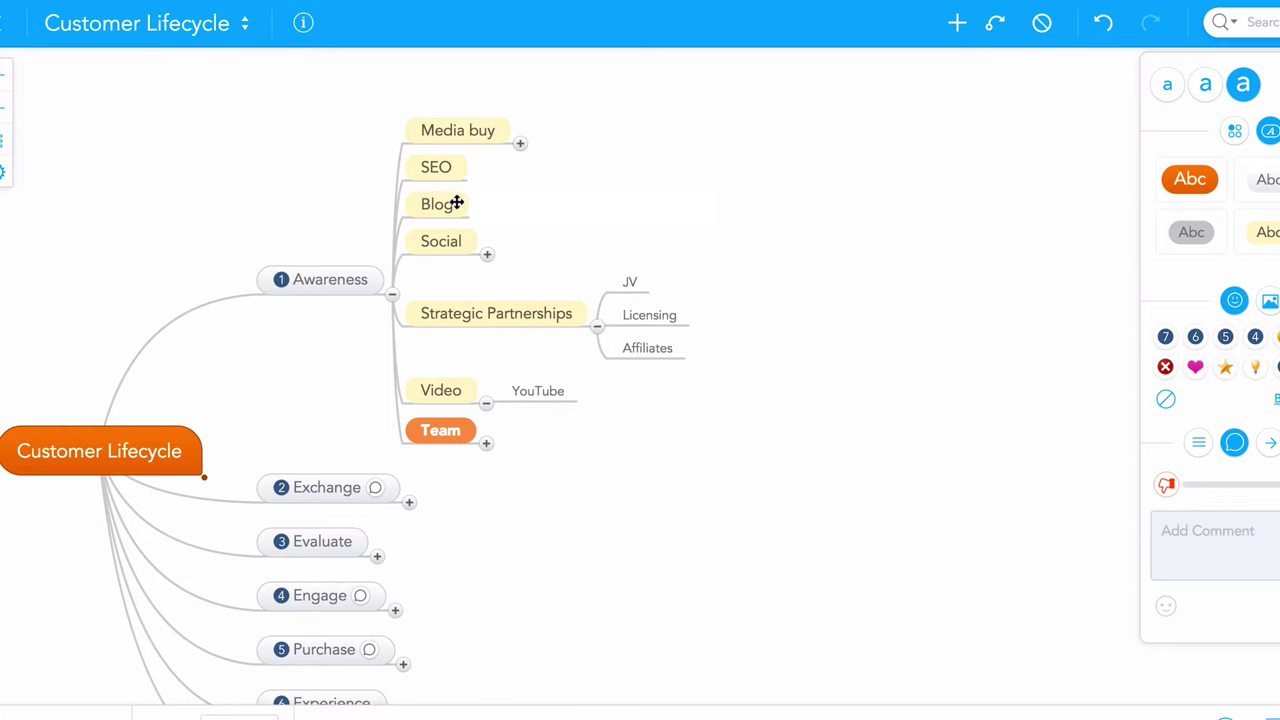
pyautogui.click(480, 130)
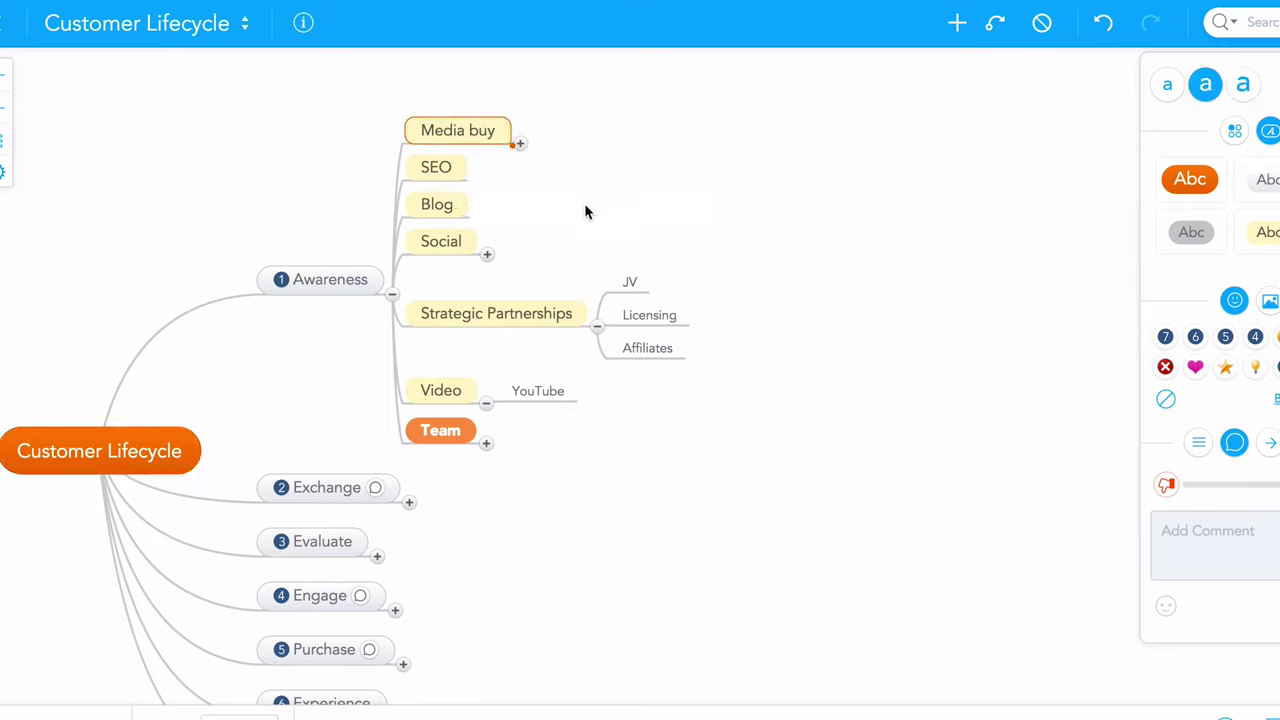
# - Expand Media buy into Print, Digital (bid) and Direct (IO), and browse Sales letter, Postcard, Direct mail
pyautogui.click(520, 143)
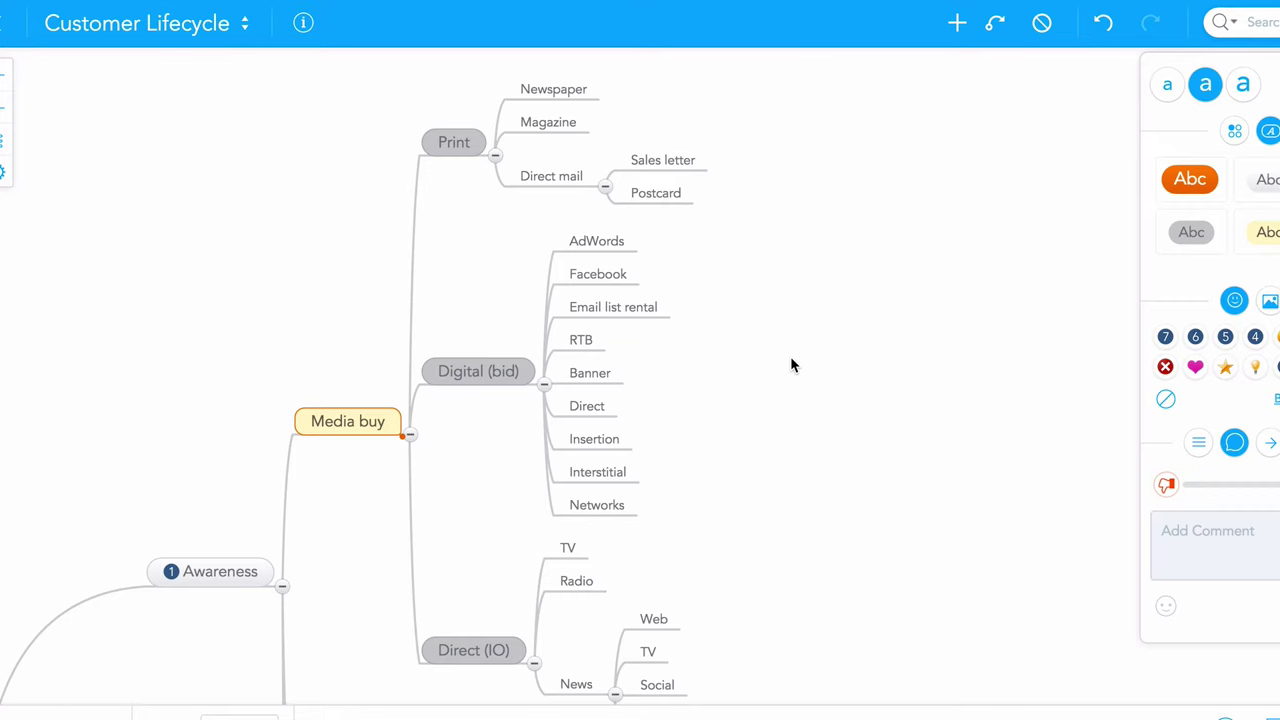
pyautogui.click(676, 160)
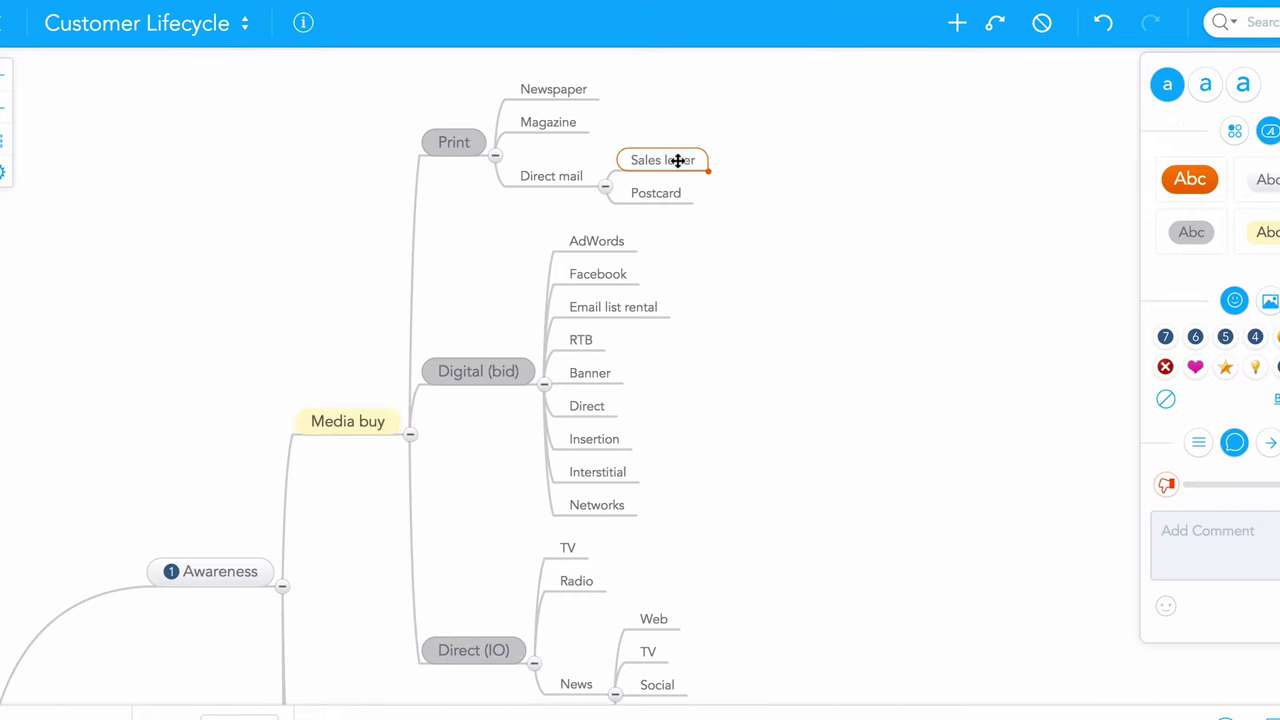
pyautogui.click(671, 193)
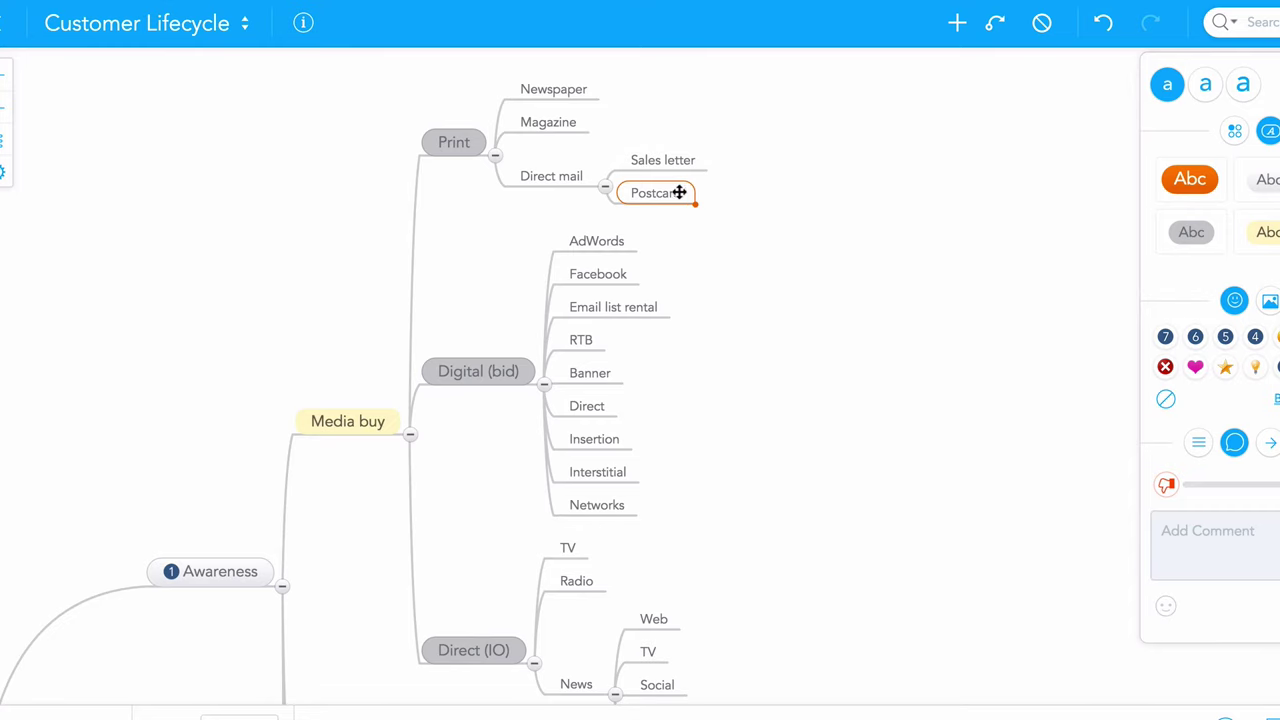
pyautogui.scroll(-1, 720, 338)
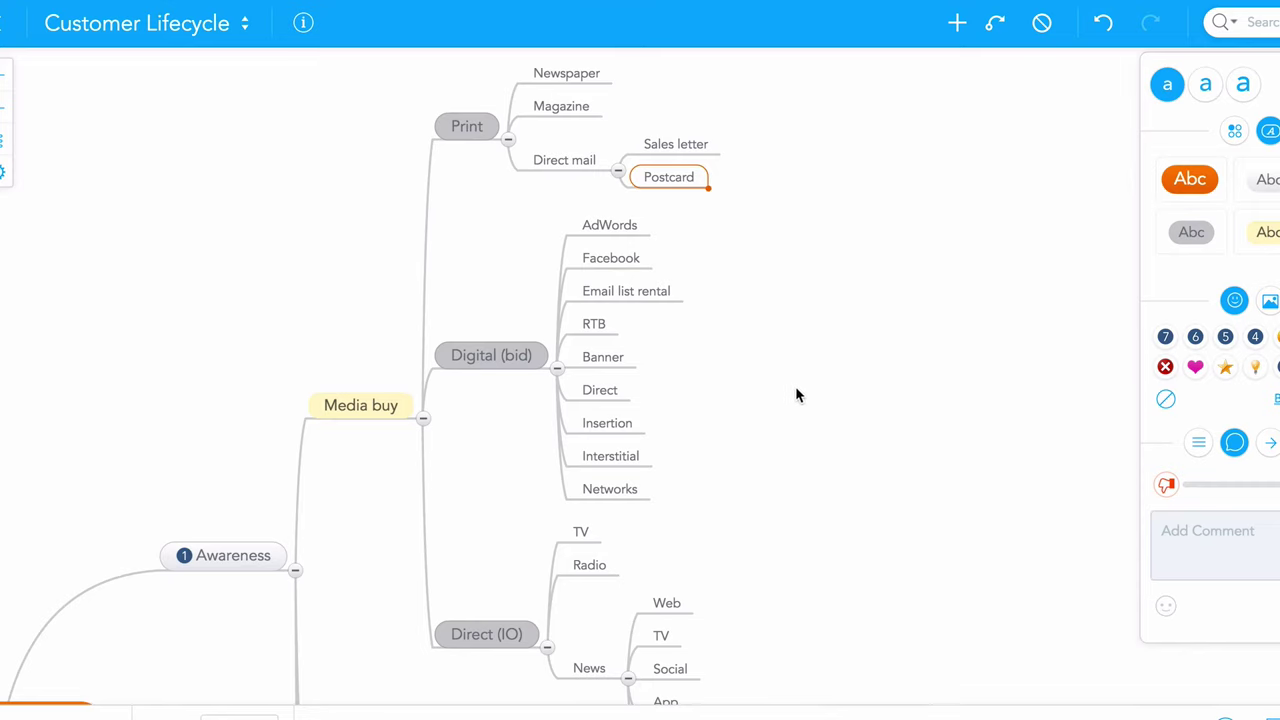
pyautogui.click(572, 158)
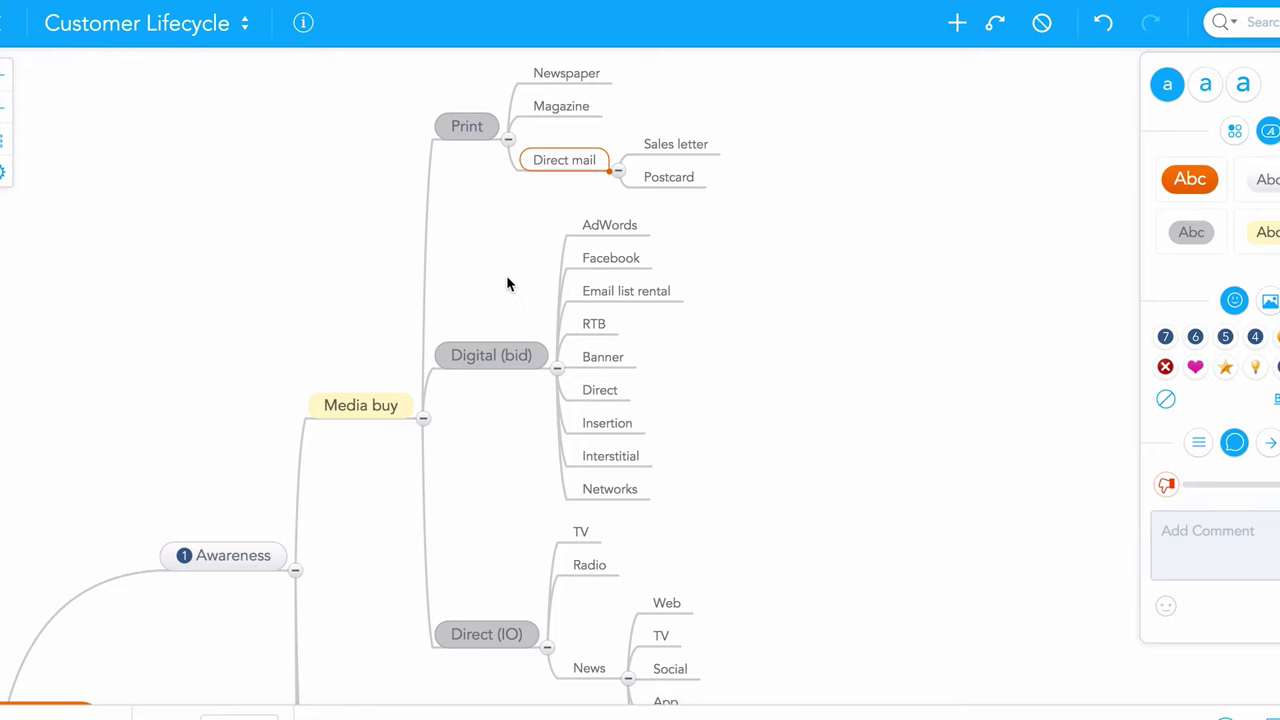
pyautogui.scroll(-2, 506, 284)
pyautogui.scroll(-2, 506, 284)
pyautogui.click(474, 298)
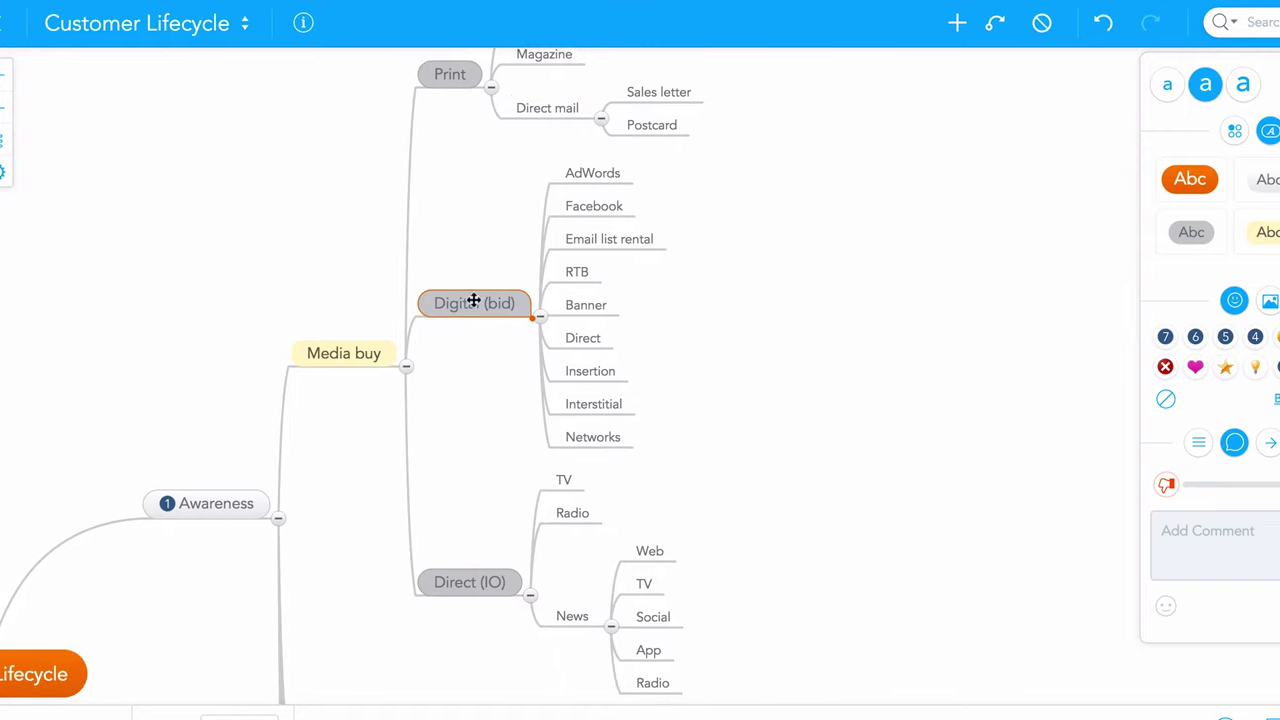
pyautogui.scroll(-1, 471, 433)
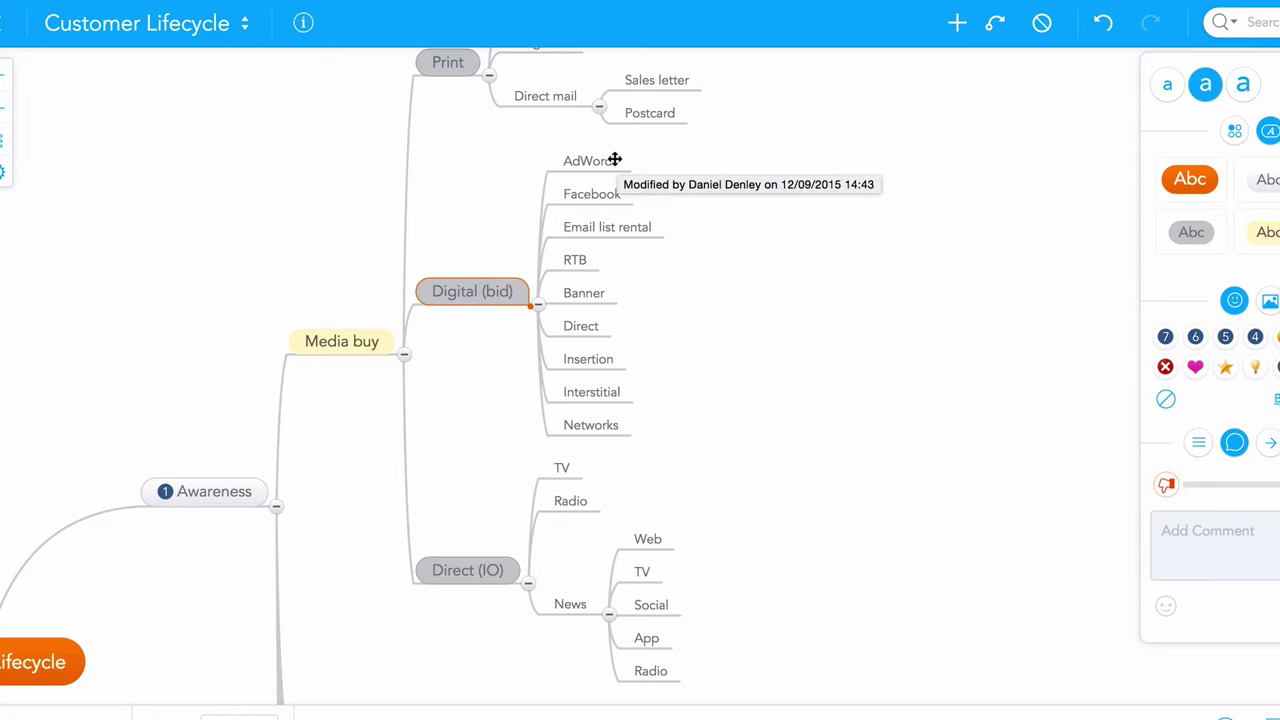
pyautogui.click(614, 160)
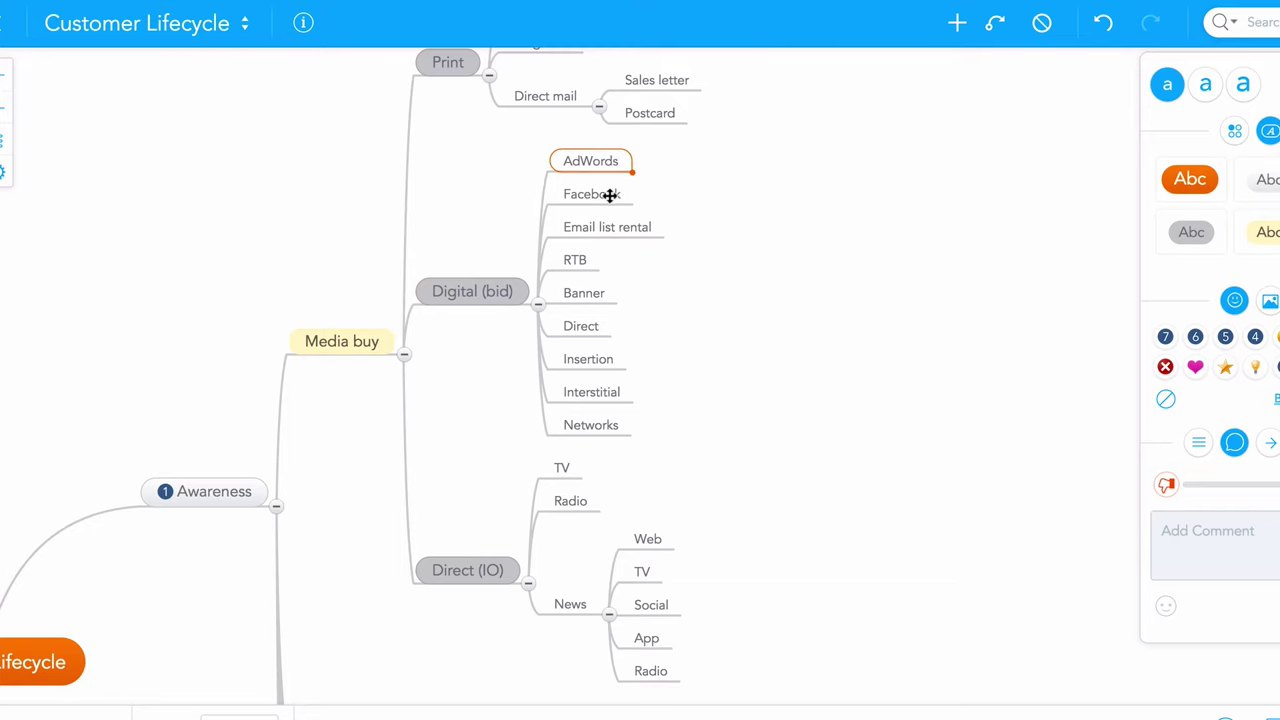
pyautogui.click(610, 195)
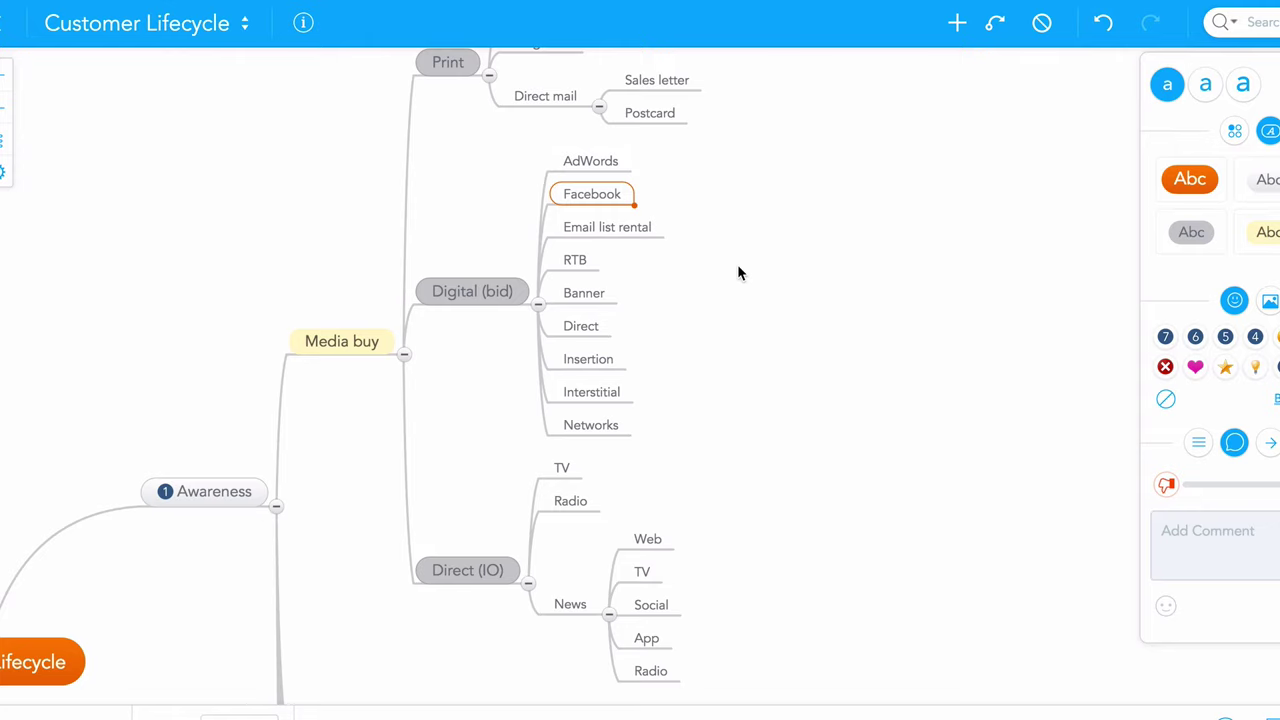
pyautogui.click(607, 168)
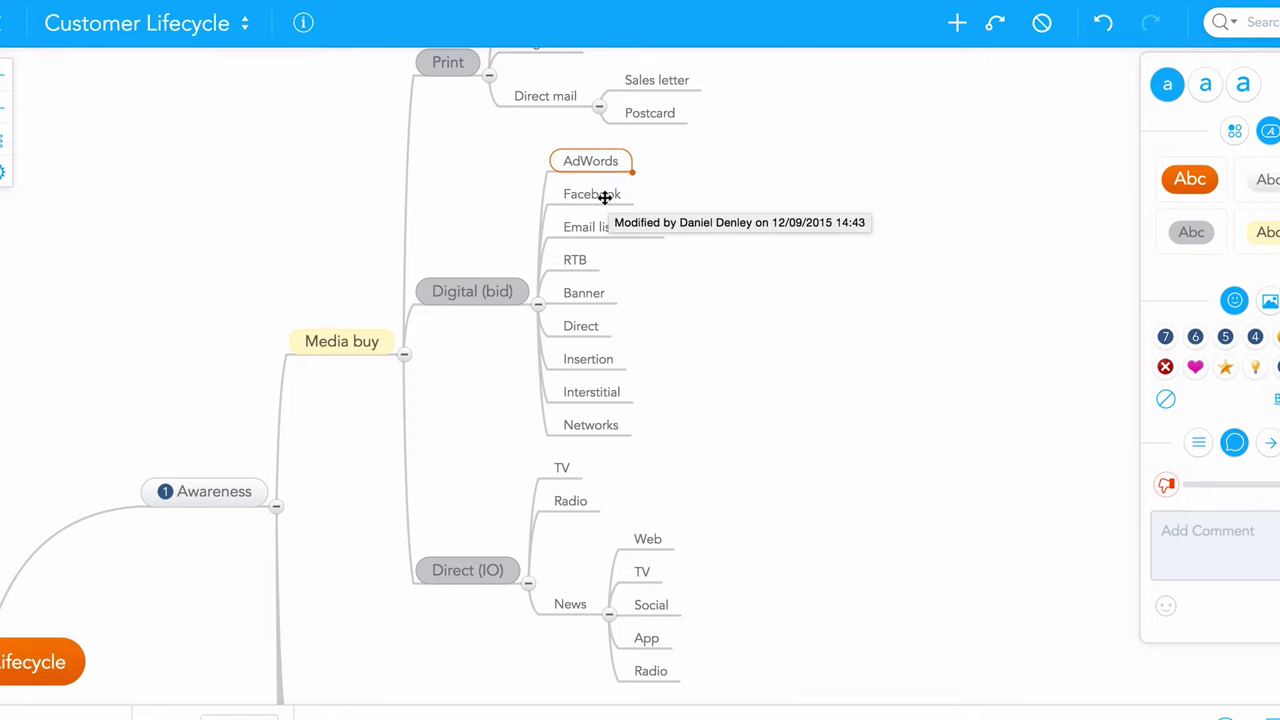
pyautogui.click(605, 198)
# - Add child topics Yahoo and Bing under Digital (bid)
pyautogui.click(492, 291)
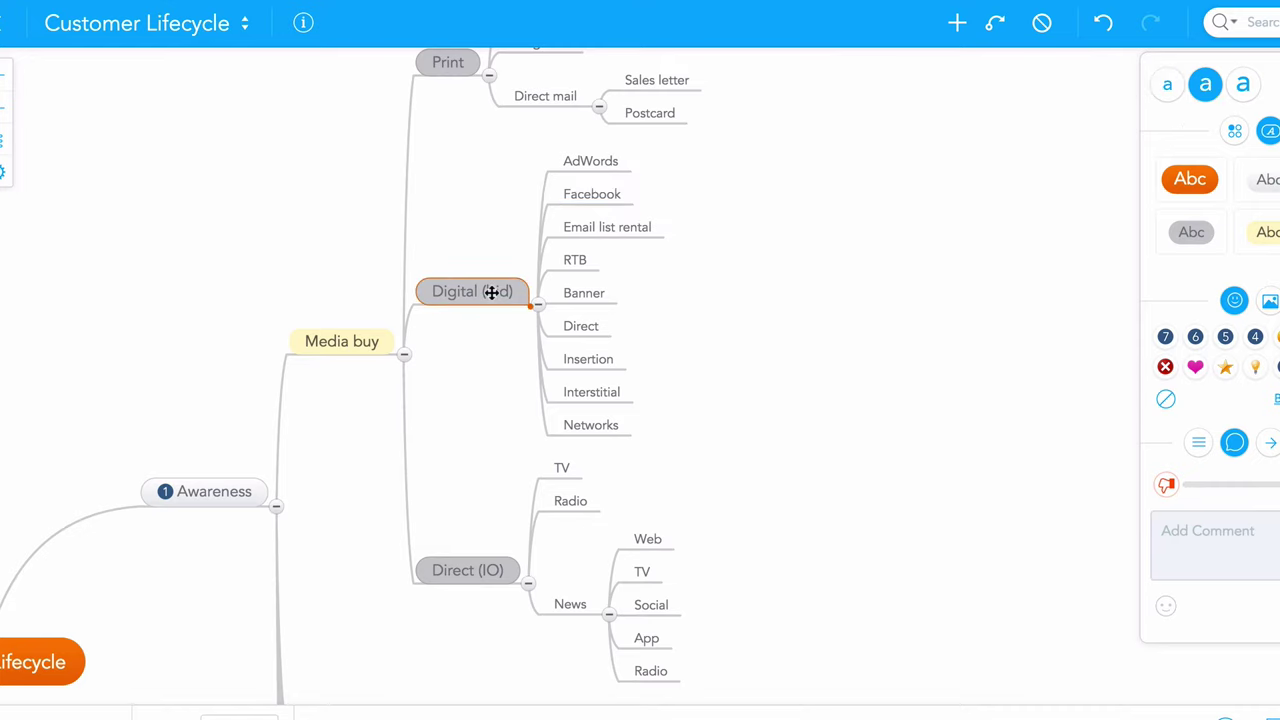
pyautogui.press('Tab')
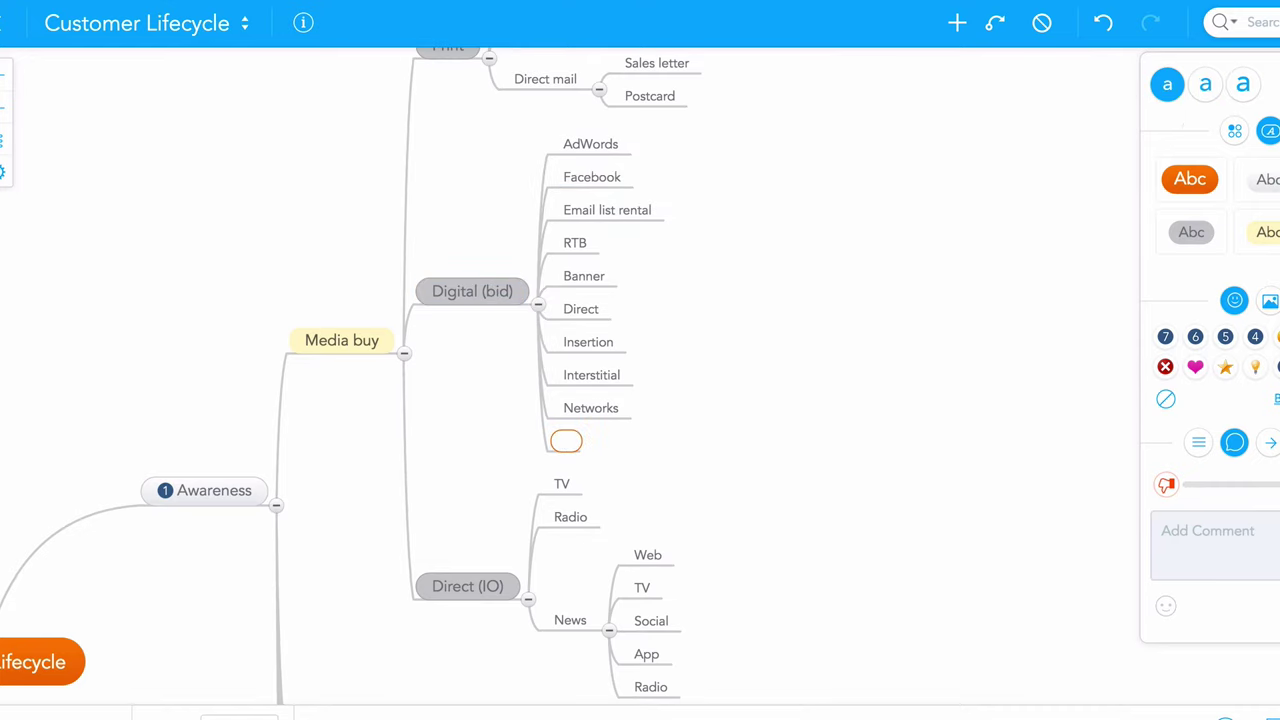
pyautogui.write('Yahoo')
pyautogui.press('Return')
pyautogui.press('Return')
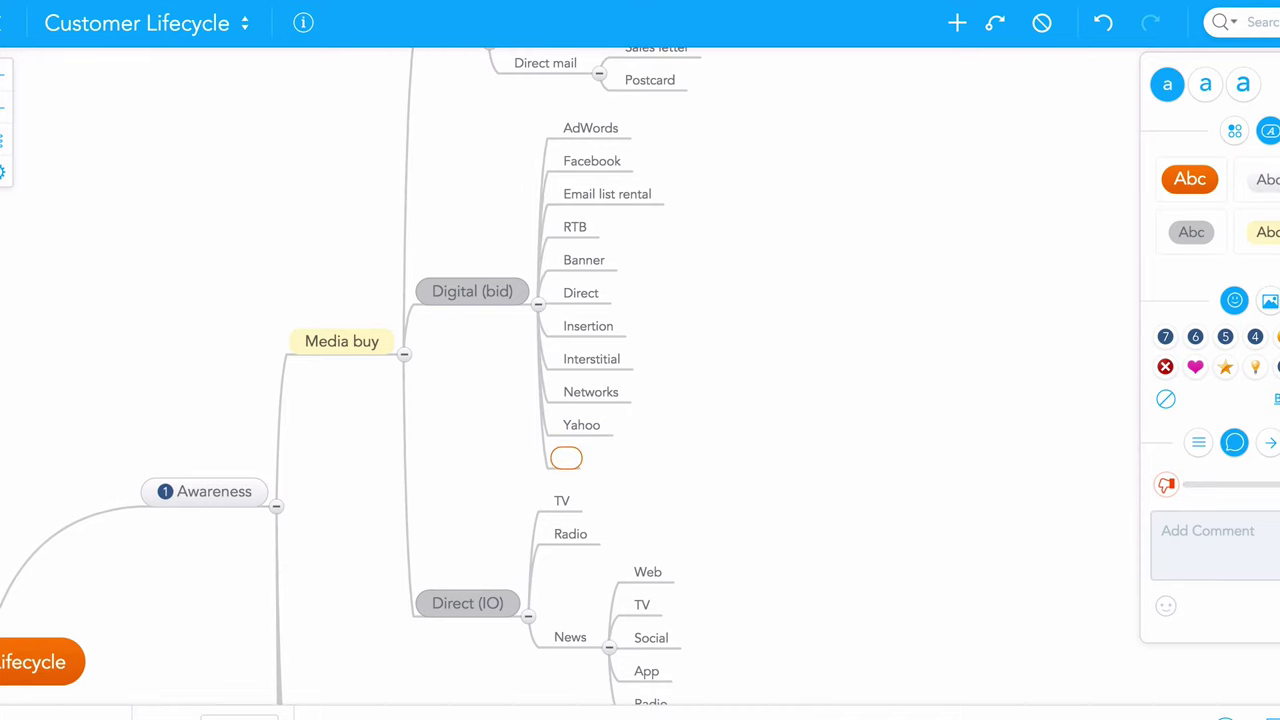
pyautogui.write('Bing')
pyautogui.press('BackSpace')
pyautogui.press('BackSpace')
pyautogui.press('BackSpace')
pyautogui.write('ing')
pyautogui.press('Return')
# - Multi-select AdWords with Facebook, then the new Yahoo and Bing topics
pyautogui.click(604, 134)
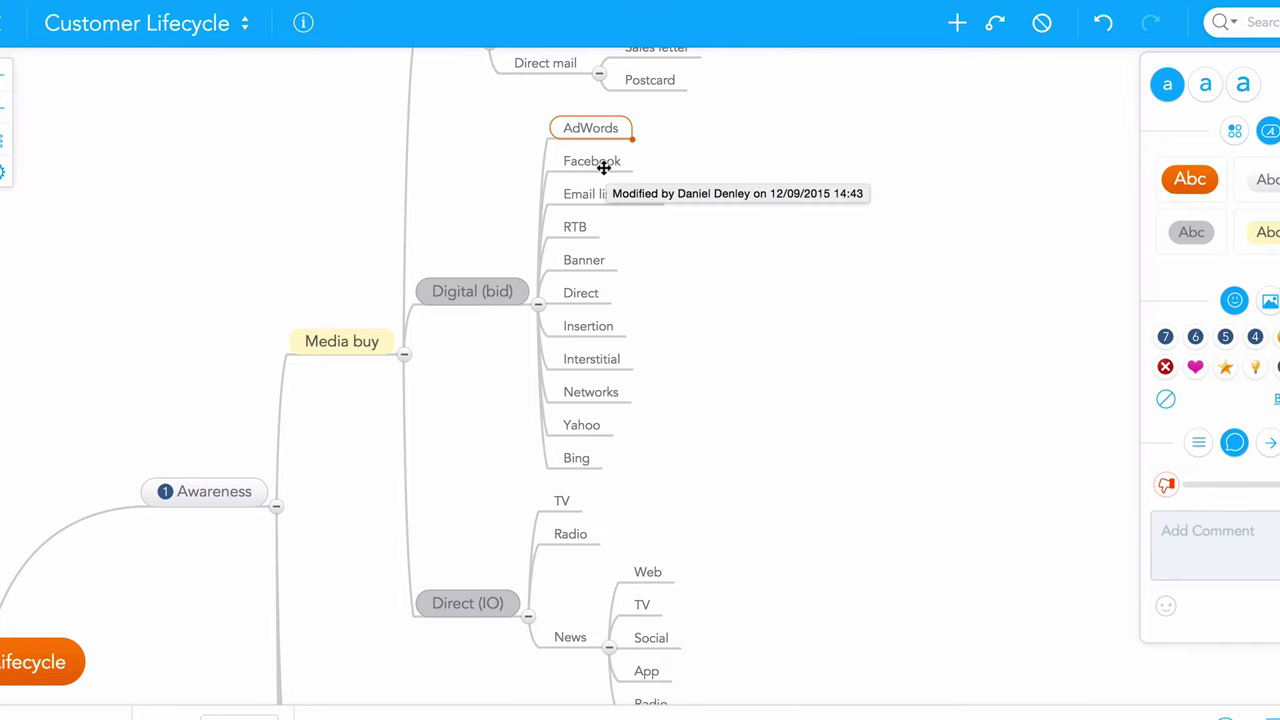
pyautogui.keyDown('shift'); pyautogui.click(598, 162); pyautogui.keyUp('shift')
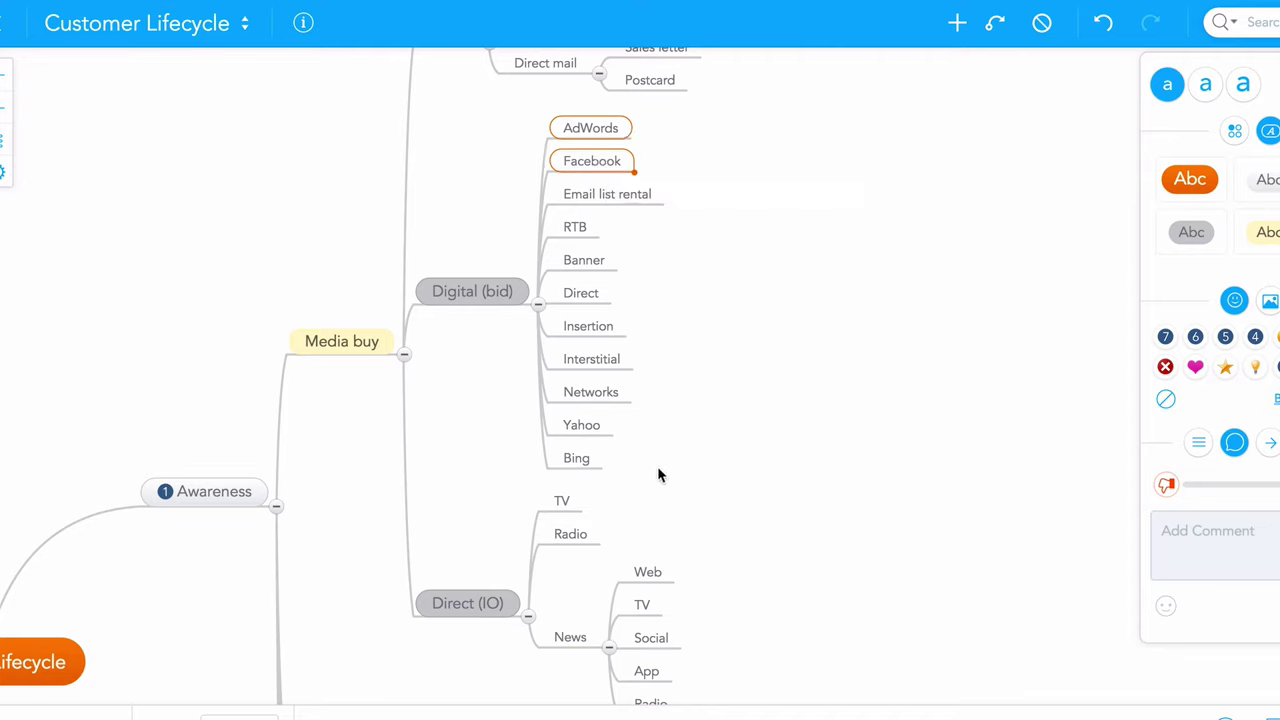
pyautogui.click(583, 428)
pyautogui.keyDown('shift'); pyautogui.click(581, 460); pyautogui.keyUp('shift')
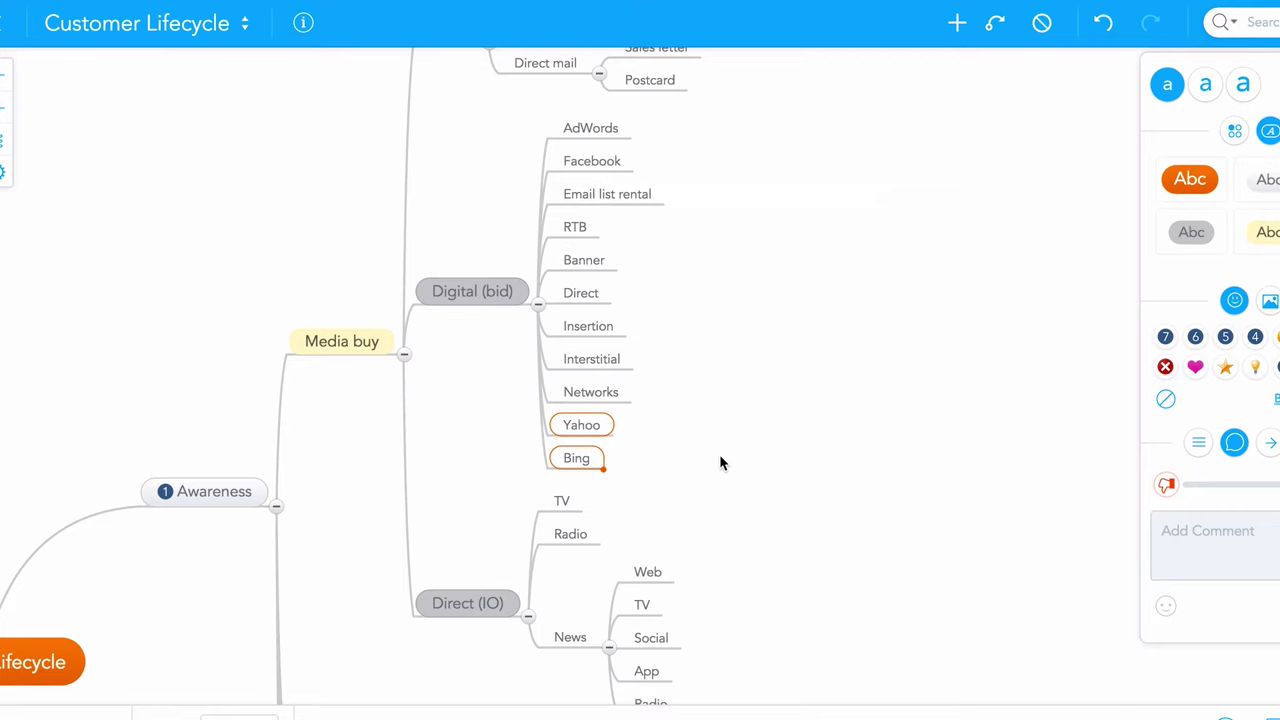
pyautogui.click(628, 194)
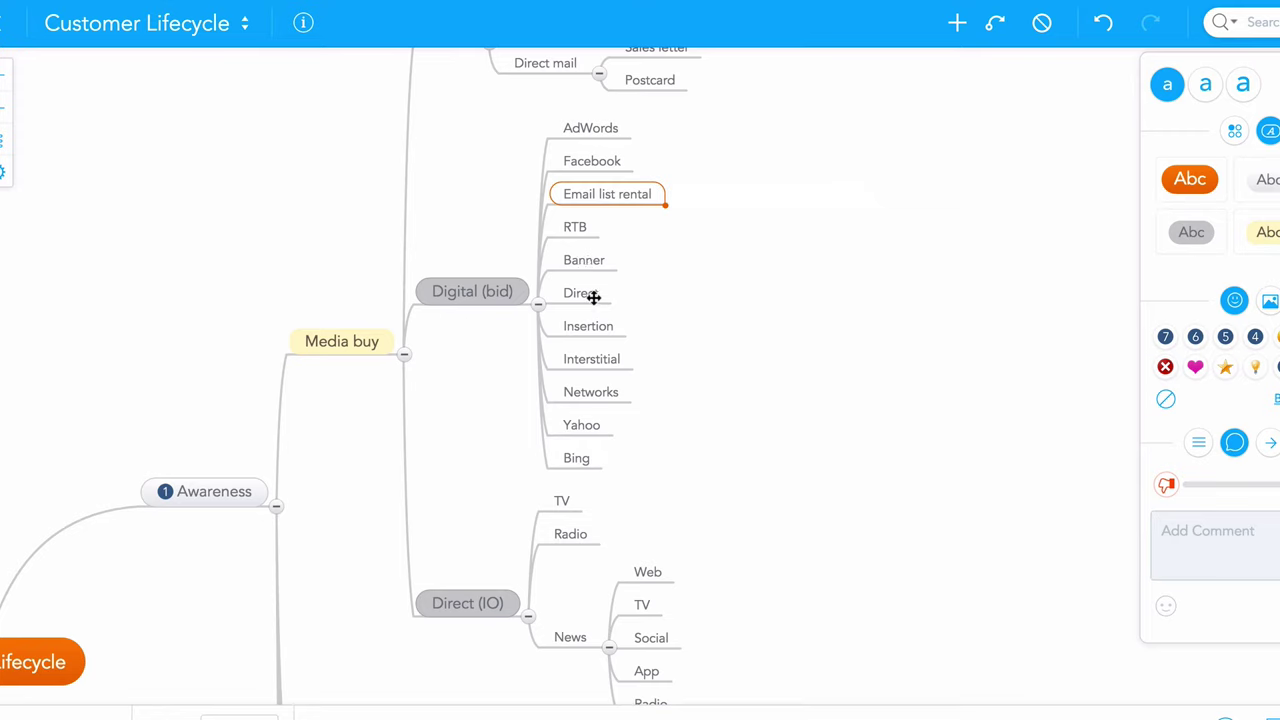
pyautogui.click(594, 298)
pyautogui.click(597, 330)
pyautogui.click(619, 364)
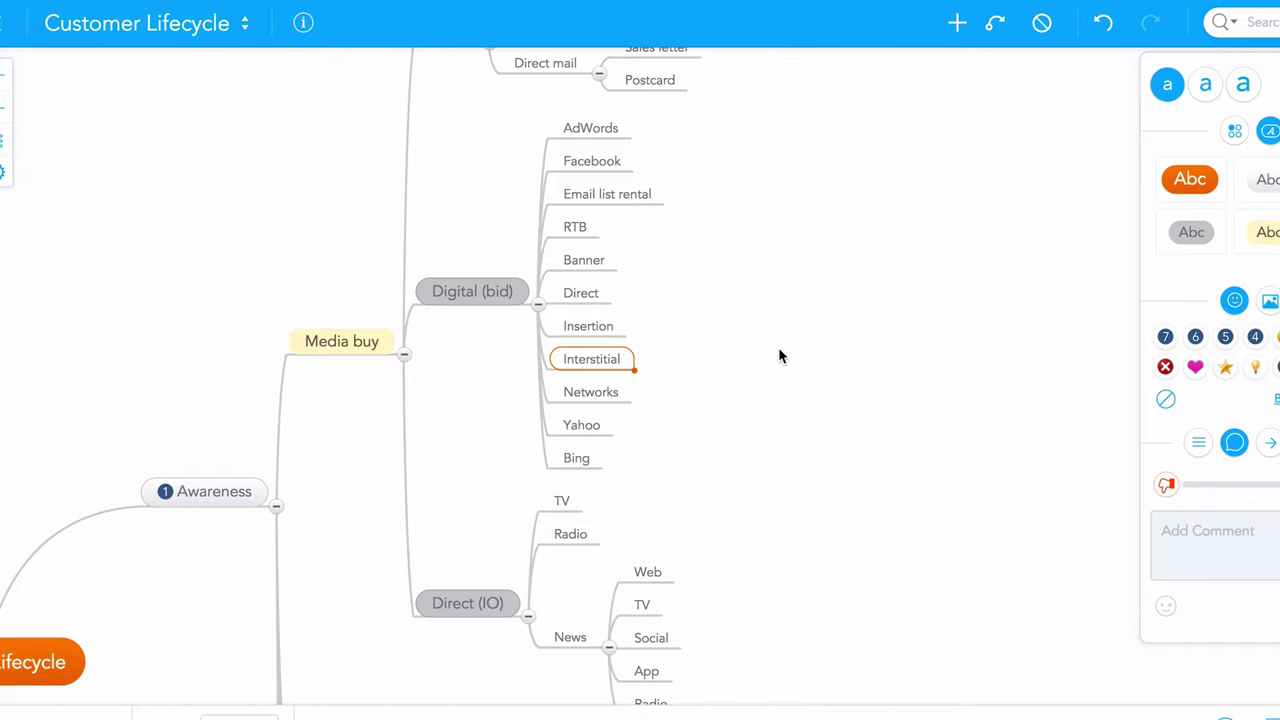
pyautogui.scroll(-1, 778, 352)
pyautogui.scroll(-3, 778, 352)
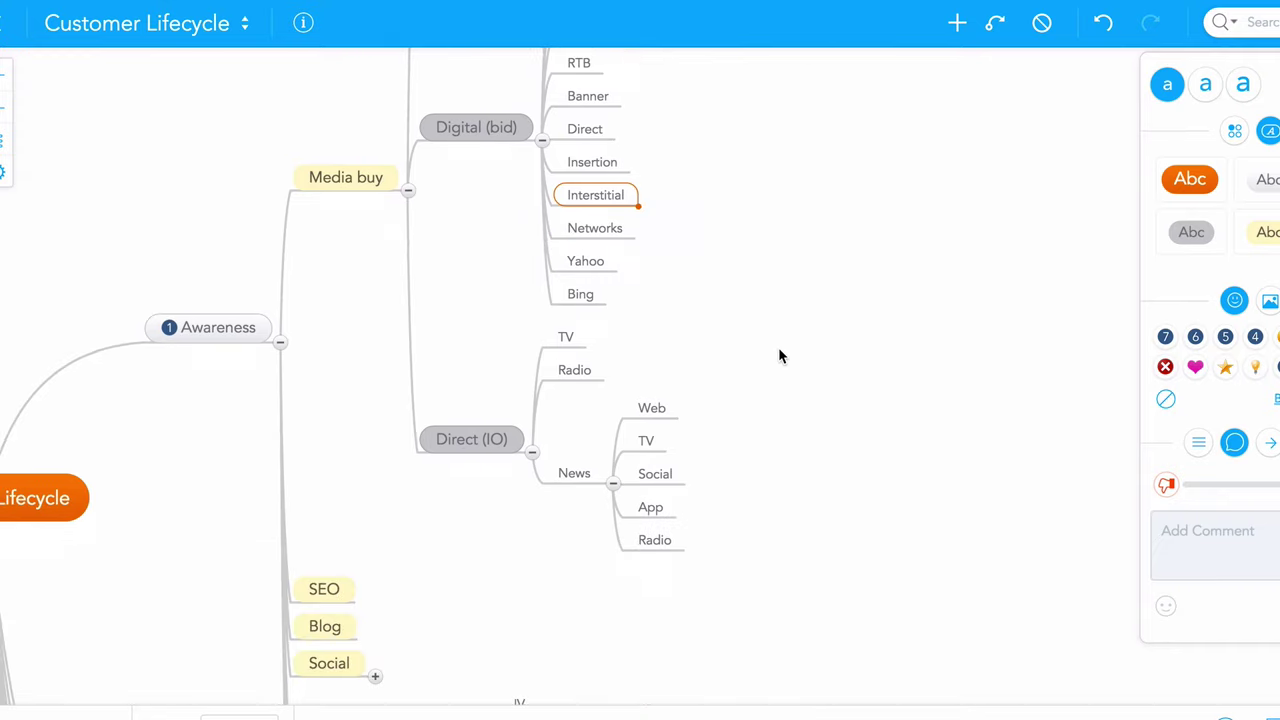
pyautogui.click(466, 419)
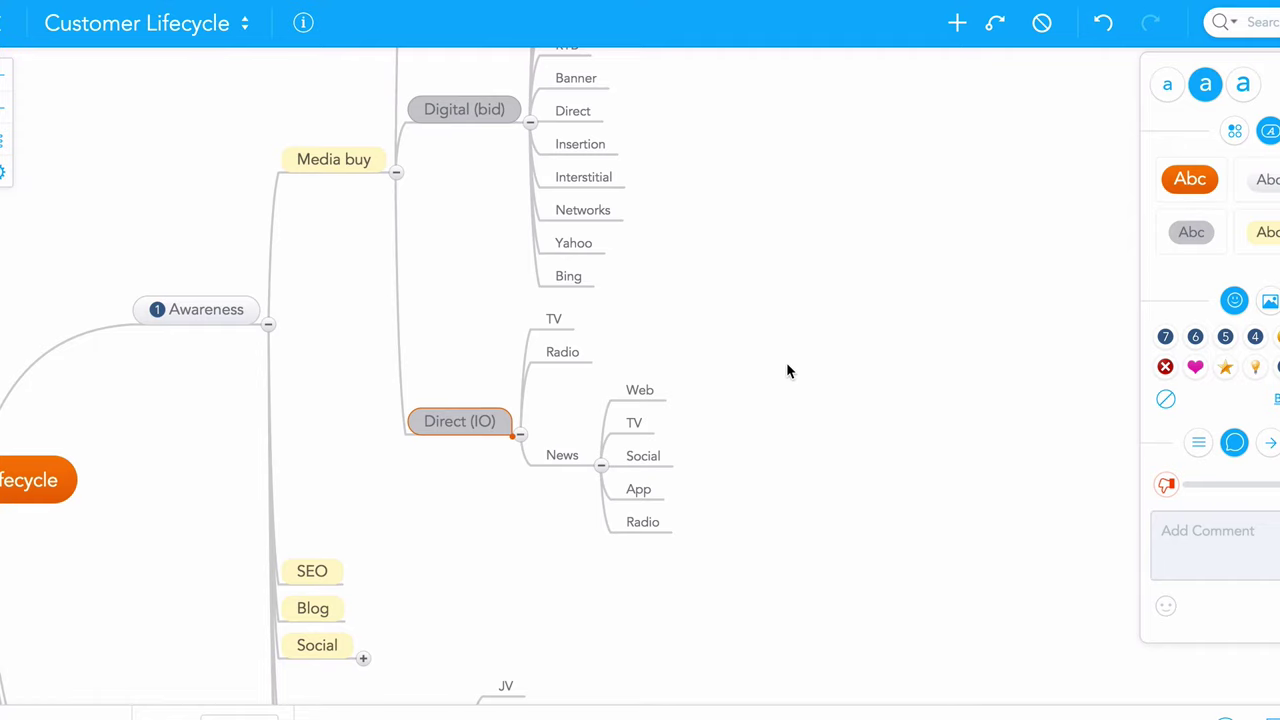
pyautogui.click(552, 322)
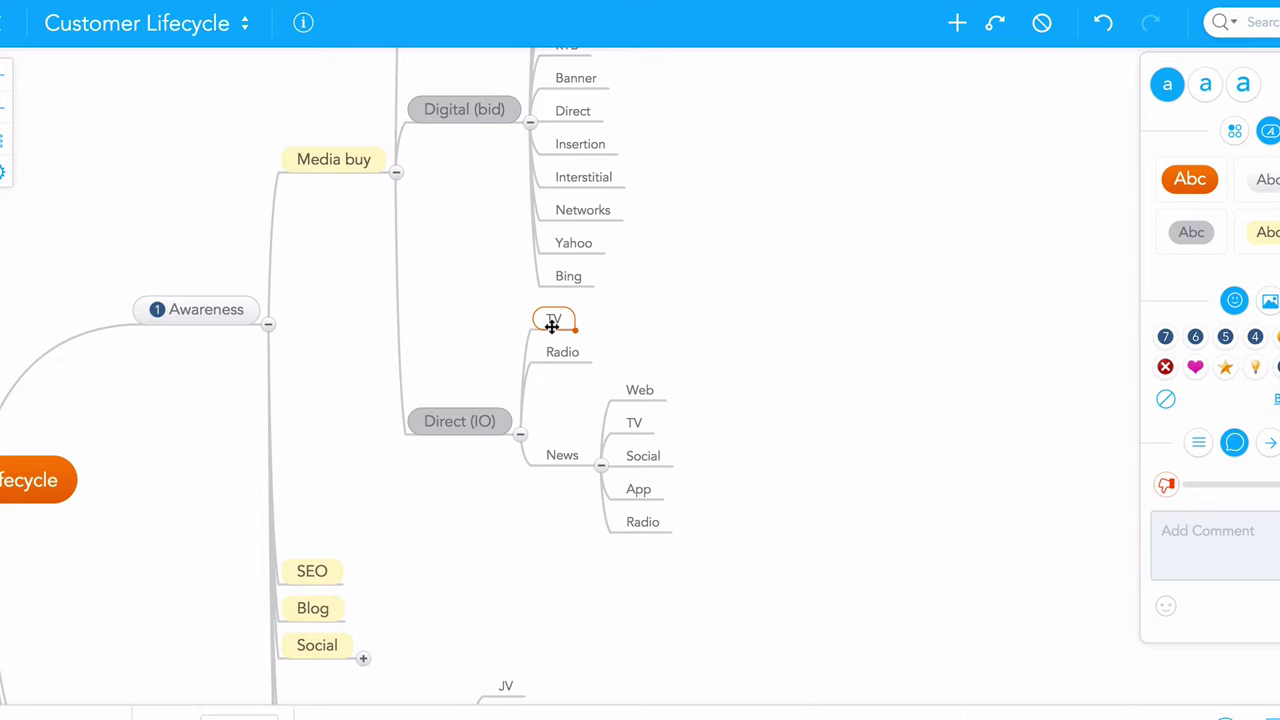
pyautogui.click(560, 463)
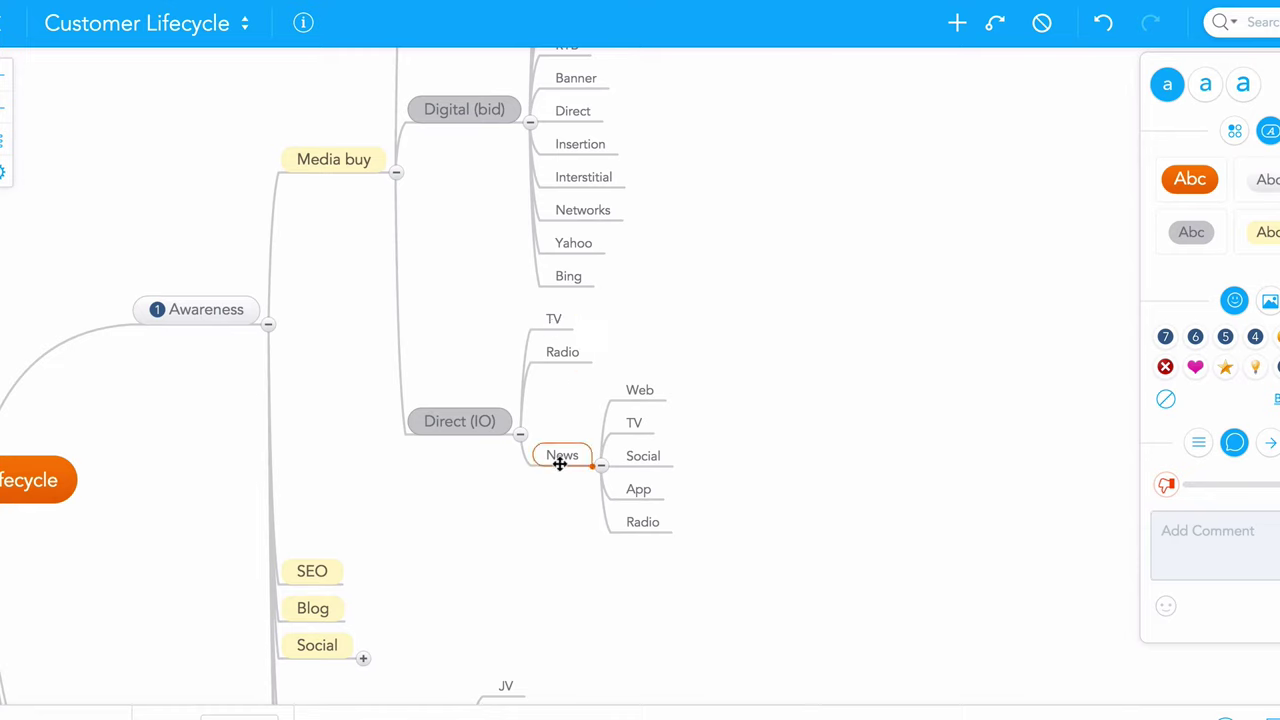
pyautogui.click(634, 428)
pyautogui.click(641, 391)
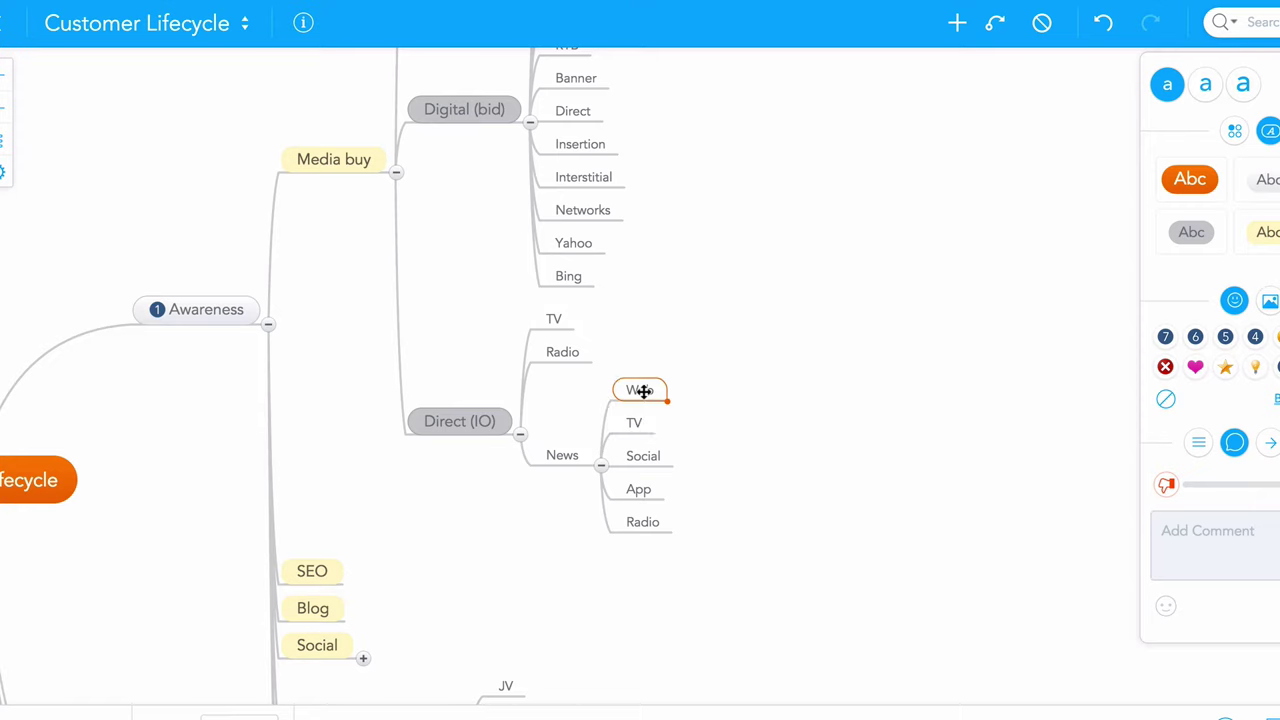
pyautogui.click(641, 457)
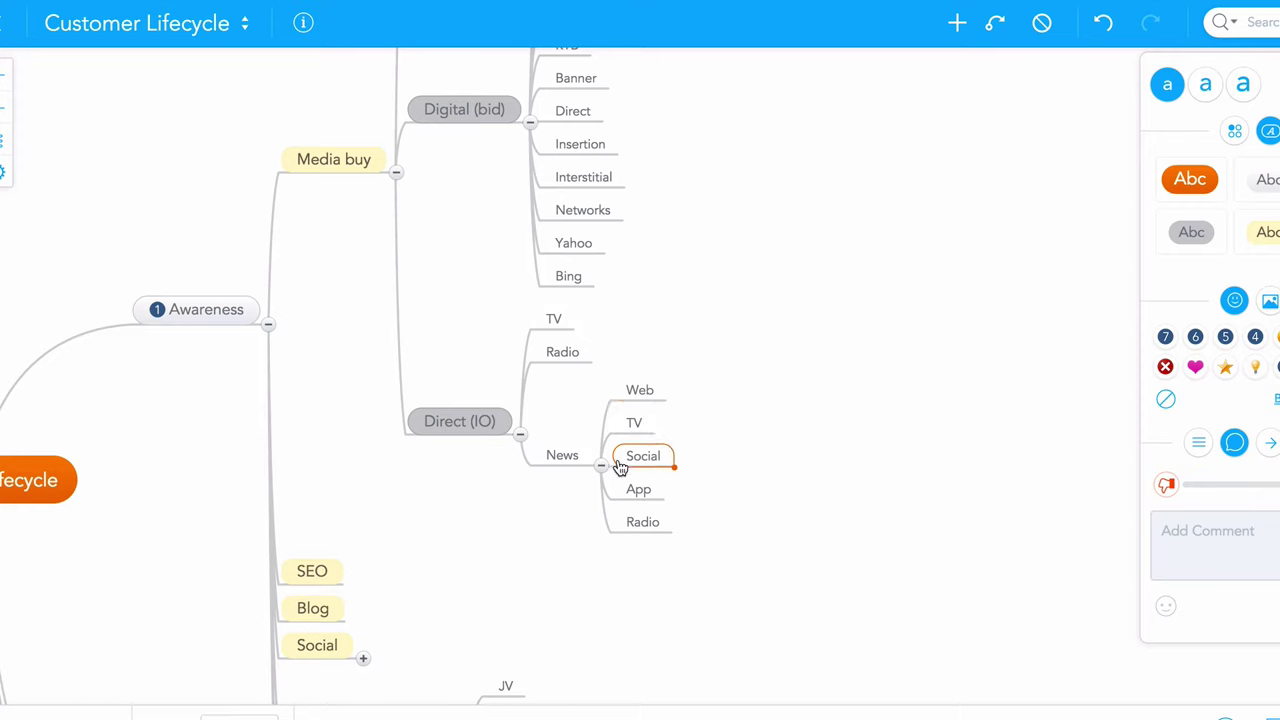
pyautogui.moveTo(643, 456)
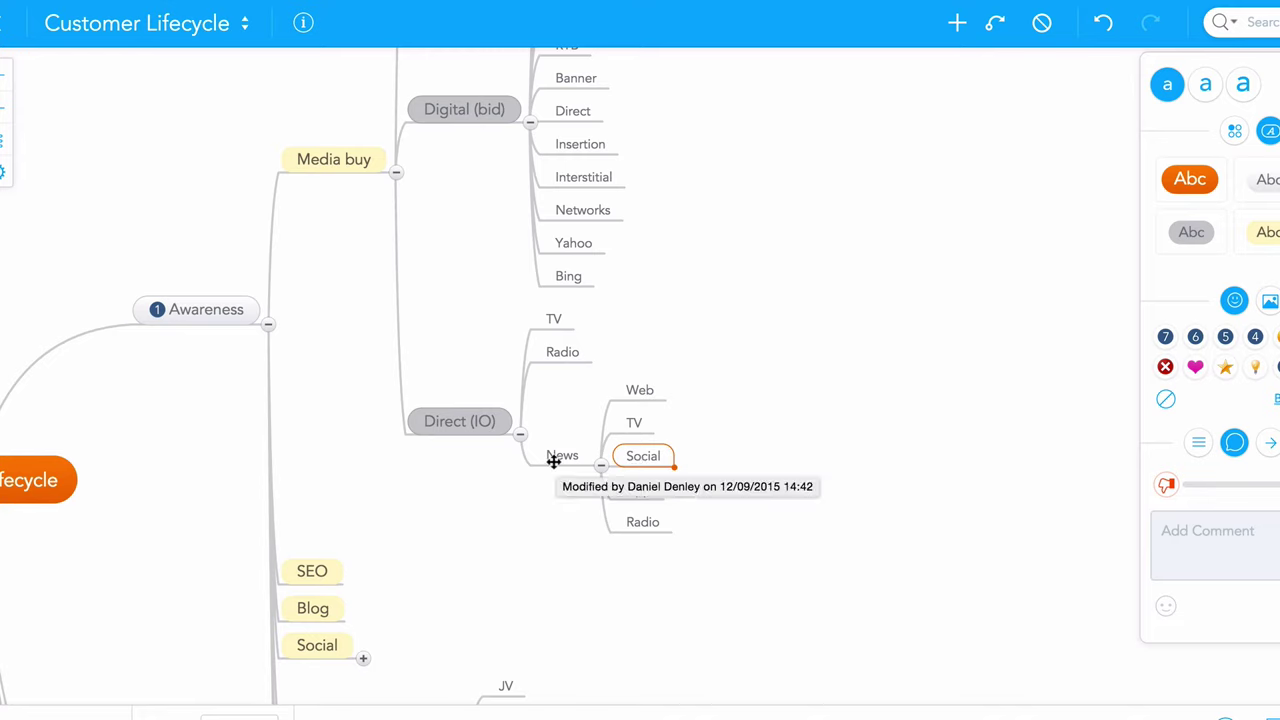
pyautogui.click(649, 527)
pyautogui.click(647, 496)
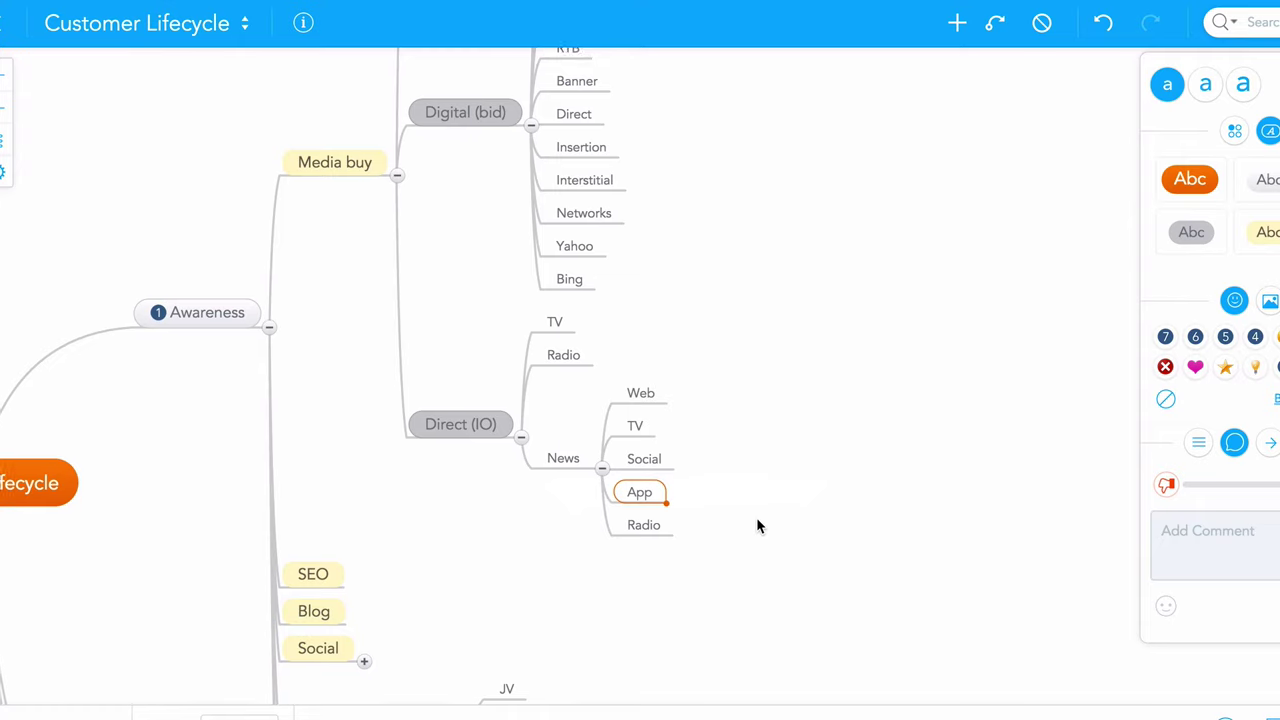
pyautogui.scroll(2, 756, 517)
pyautogui.scroll(1, 756, 517)
pyautogui.scroll(2, 756, 517)
pyautogui.hscroll(1, 757, 520)
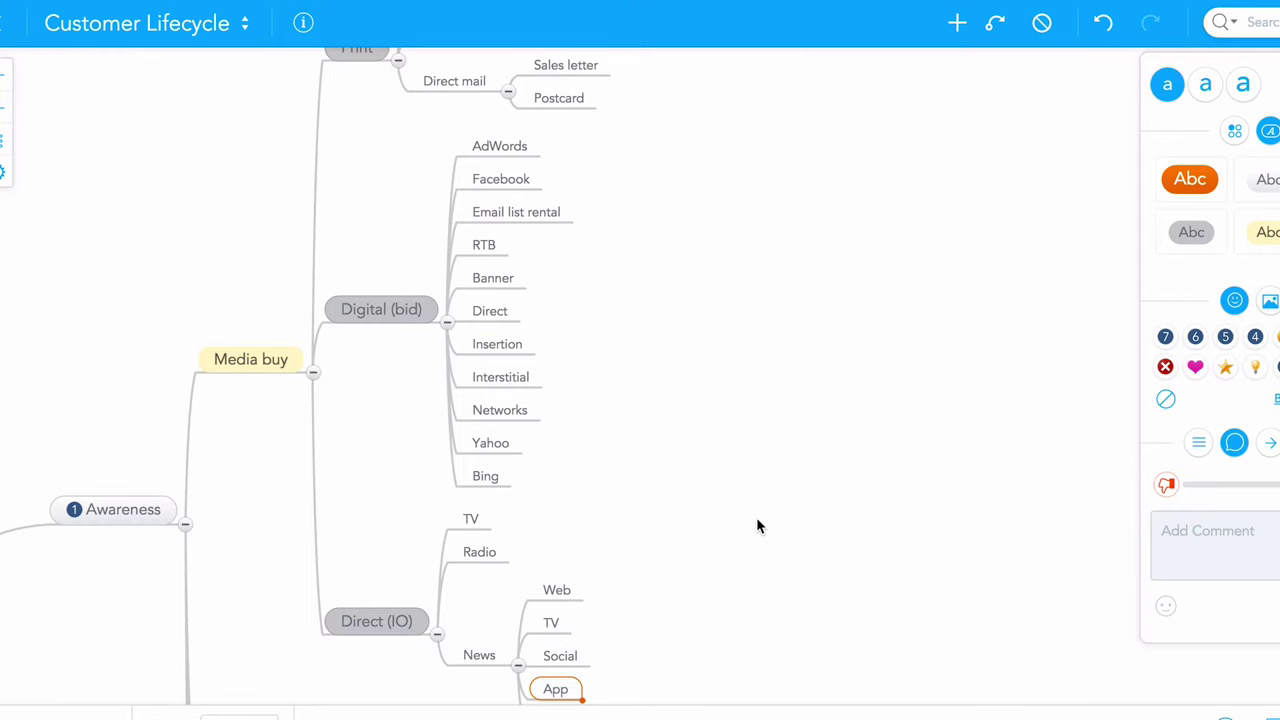
pyautogui.scroll(-1, 757, 521)
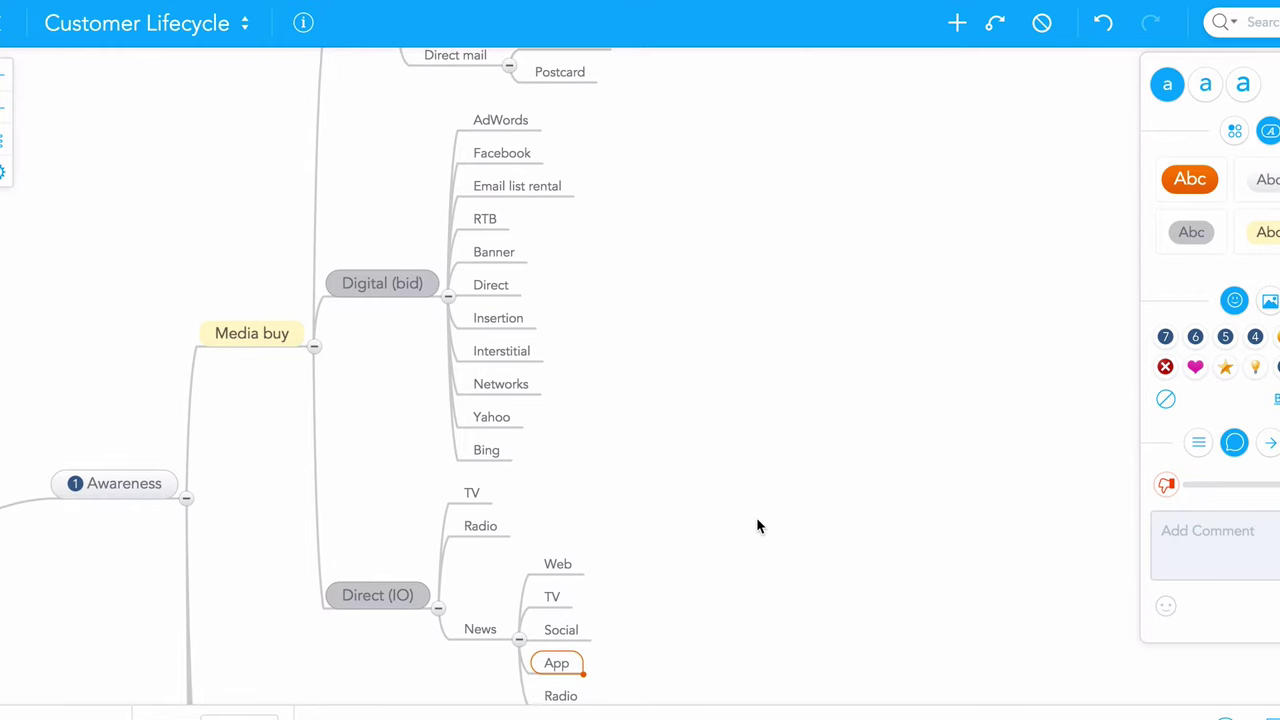
pyautogui.scroll(-1, 756, 517)
pyautogui.scroll(-2, 756, 517)
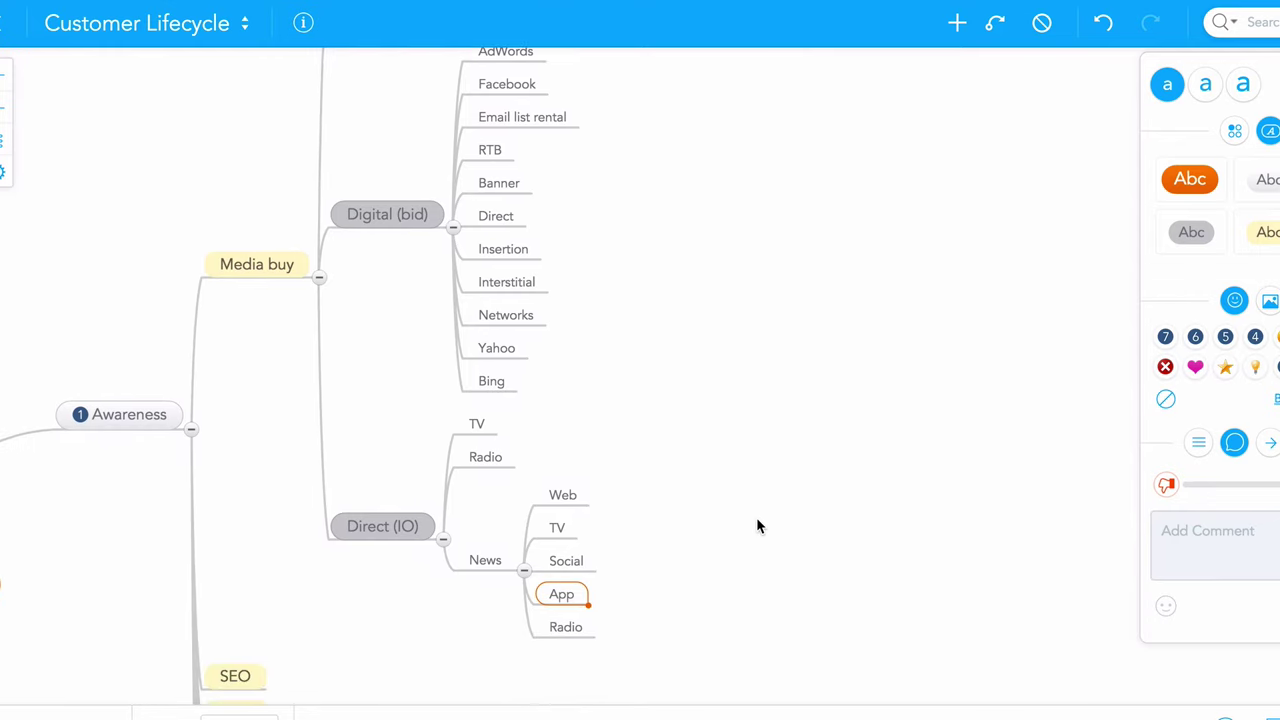
pyautogui.scroll(-1, 756, 517)
pyautogui.scroll(-2, 756, 517)
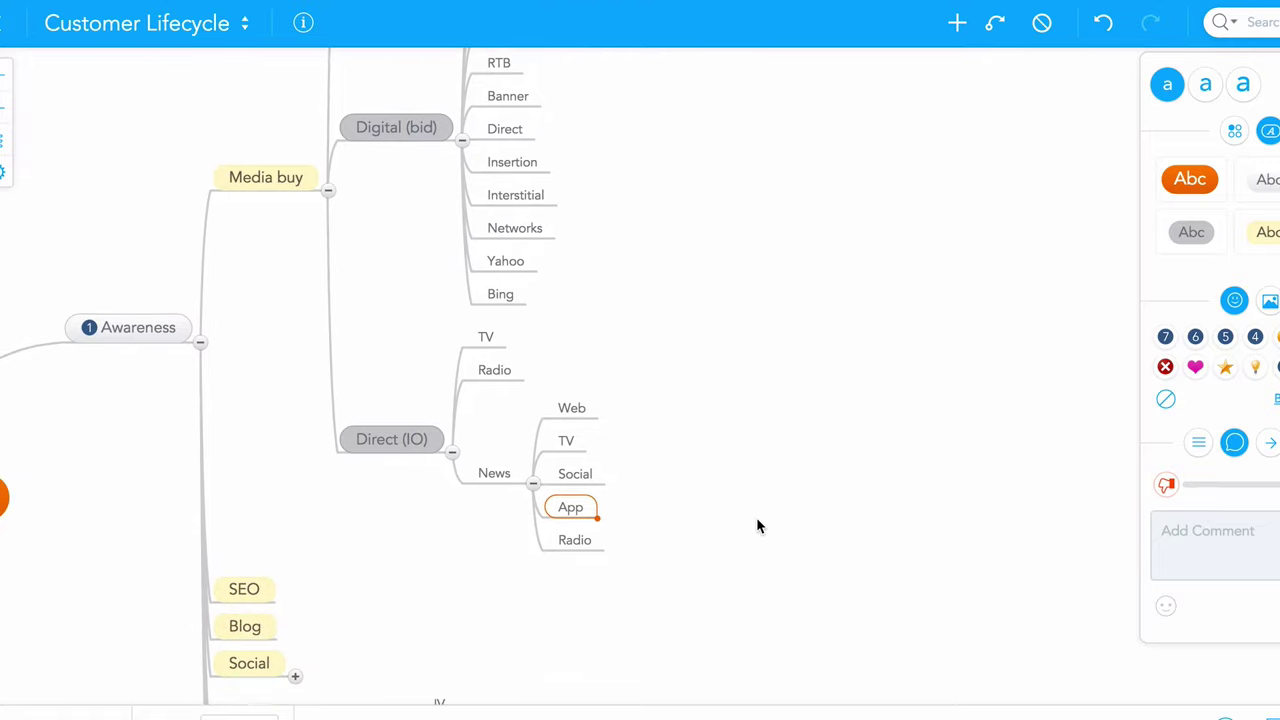
# - Collapse Media buy, expand Social, and check Facebook's Paid and Organic subtopics
pyautogui.click(328, 190)
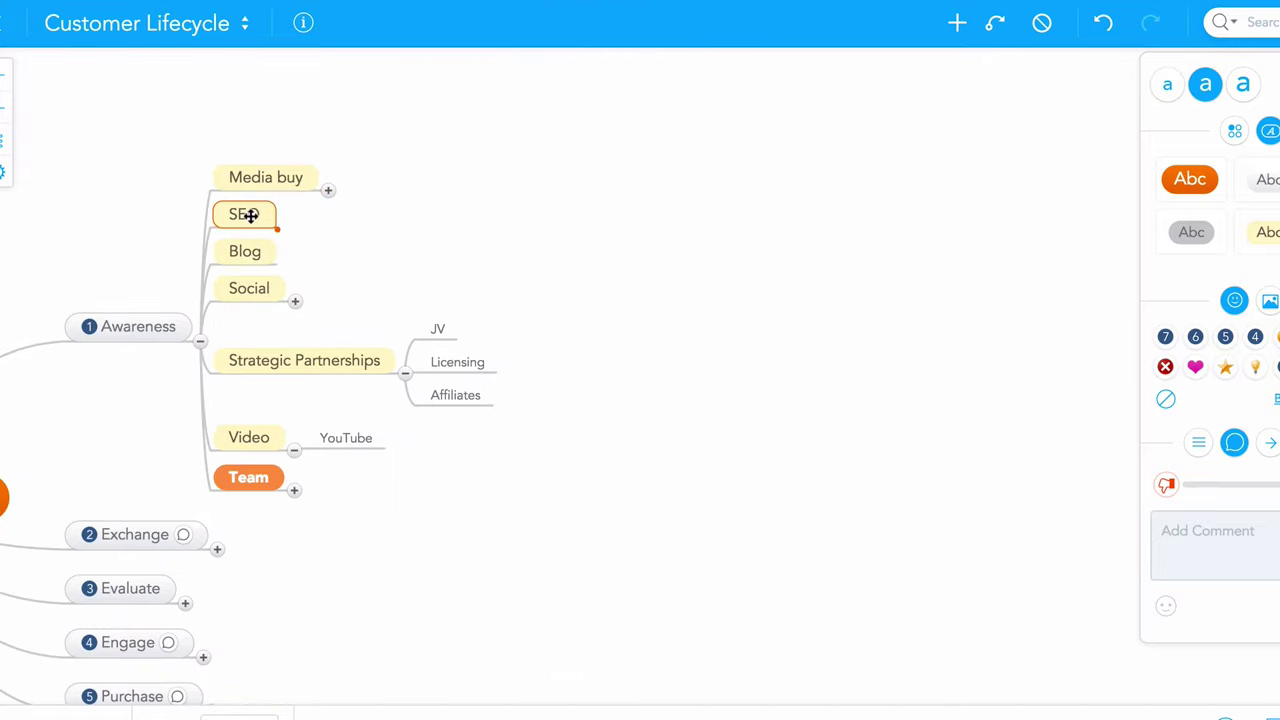
pyautogui.click(252, 258)
pyautogui.click(295, 301)
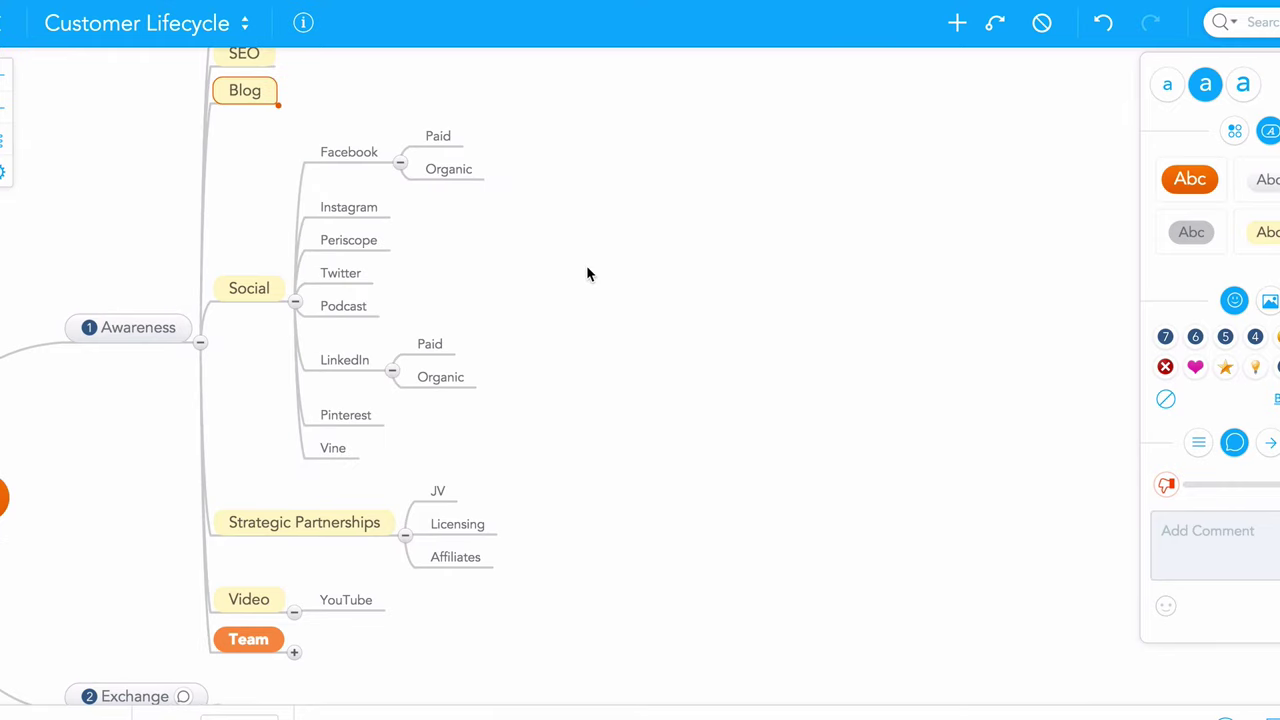
pyautogui.click(349, 151)
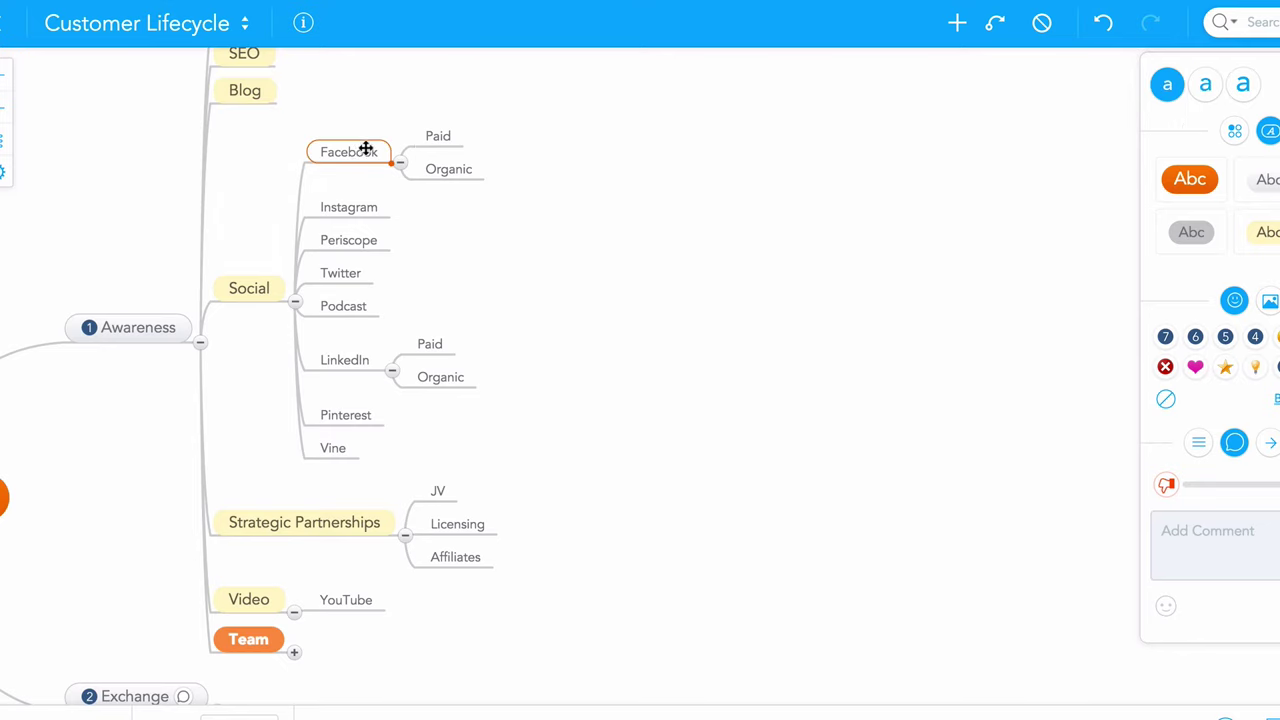
pyautogui.click(437, 135)
pyautogui.click(447, 172)
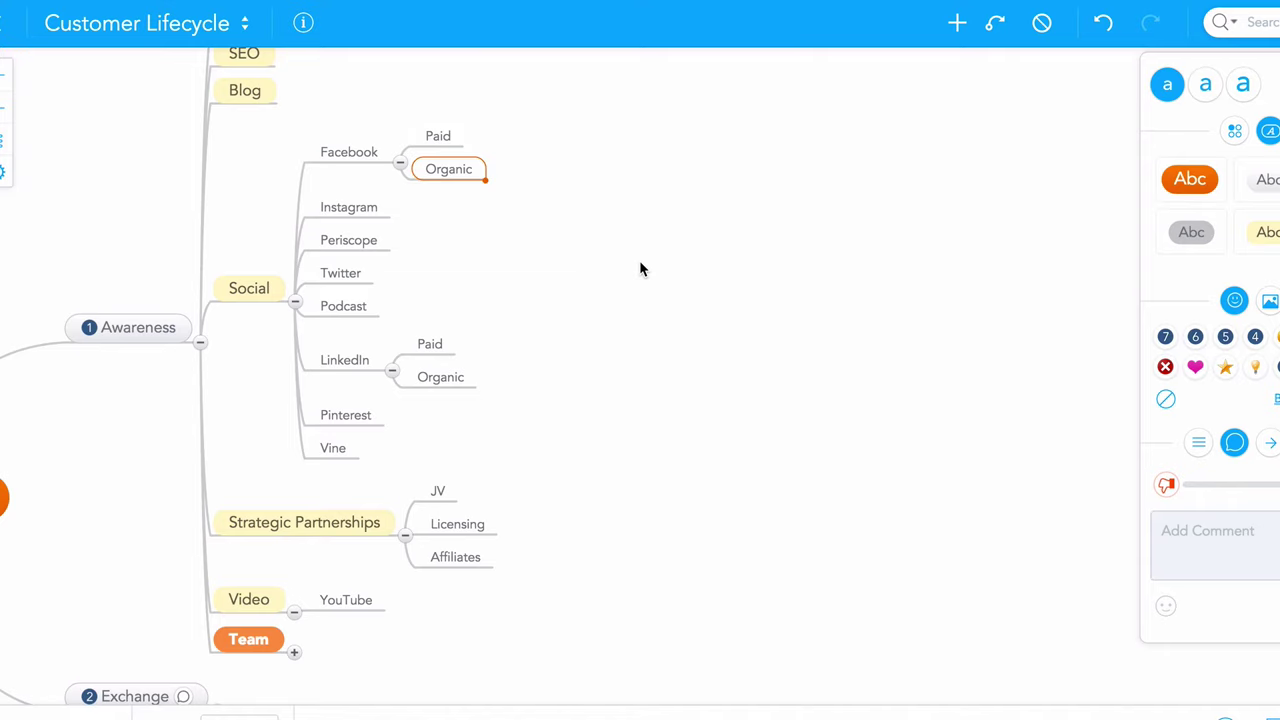
pyautogui.click(443, 135)
pyautogui.click(449, 169)
# - Step through the Social channels Instagram, Periscope, Twitter, Podcast, LinkedIn, Pinterest and Vine
pyautogui.click(348, 206)
pyautogui.click(356, 243)
pyautogui.click(343, 275)
pyautogui.click(347, 305)
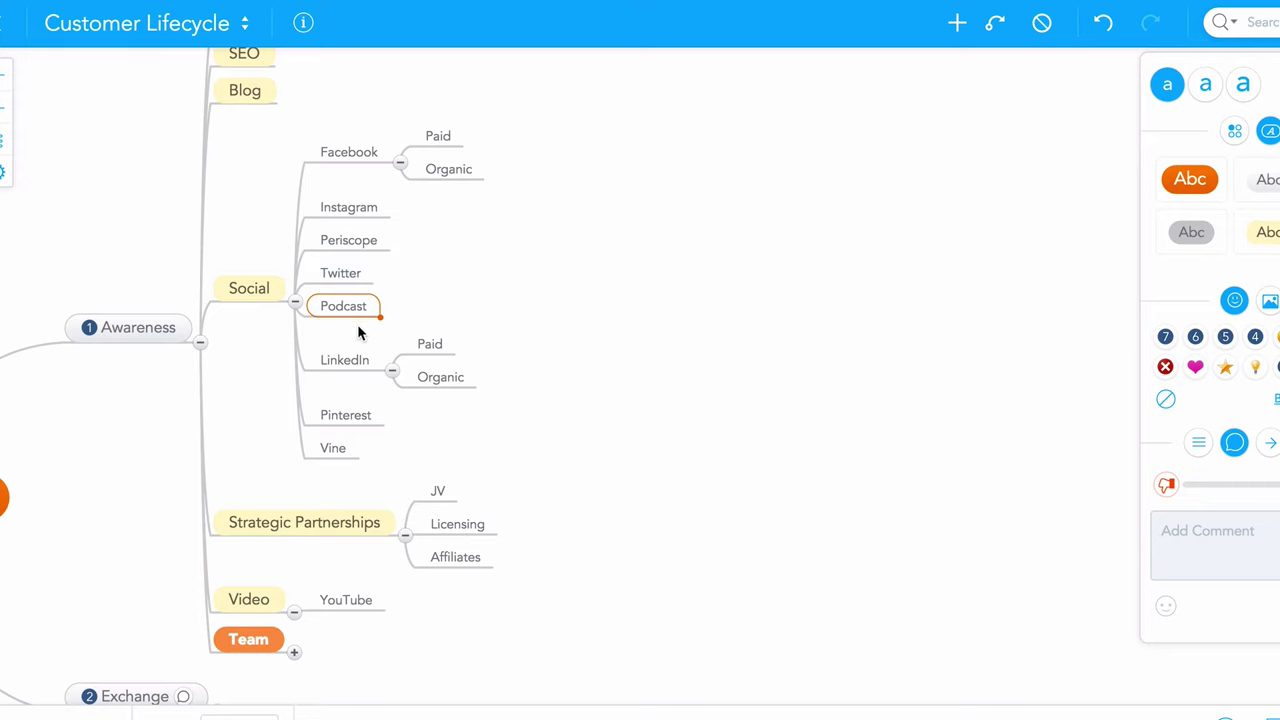
pyautogui.click(346, 249)
pyautogui.click(348, 271)
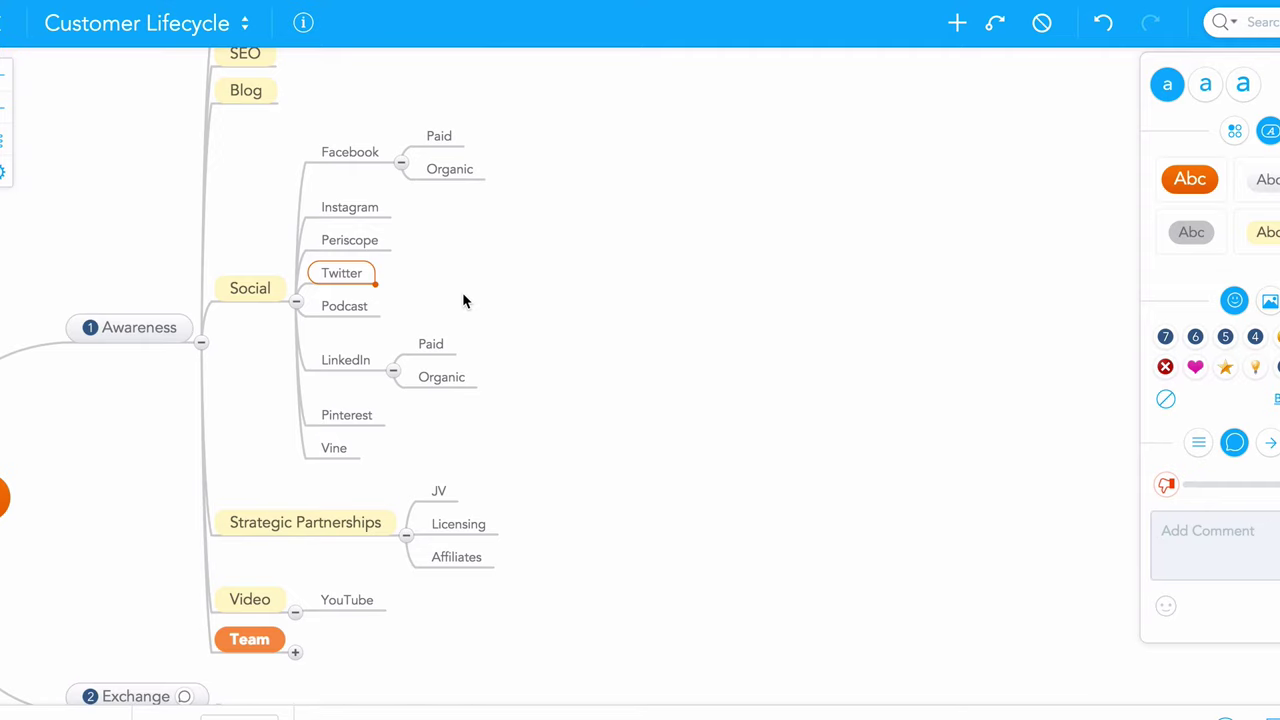
pyautogui.click(357, 310)
pyautogui.click(358, 357)
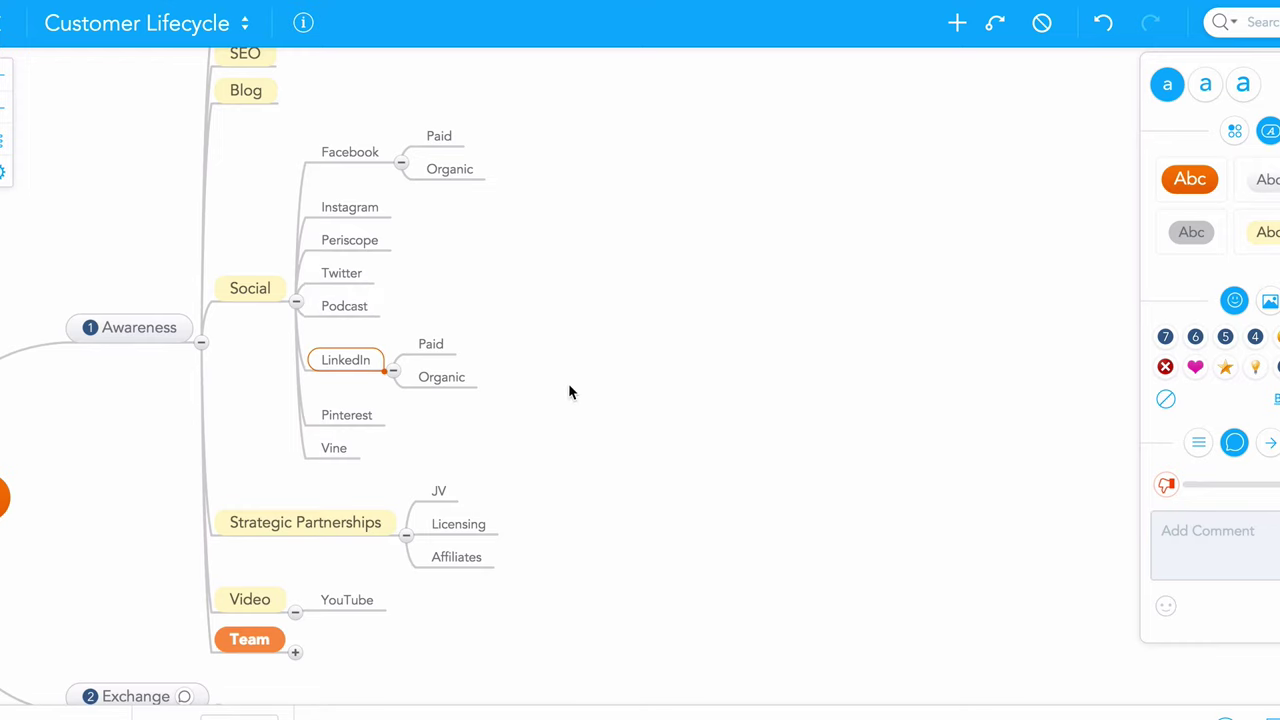
pyautogui.click(328, 420)
pyautogui.click(324, 456)
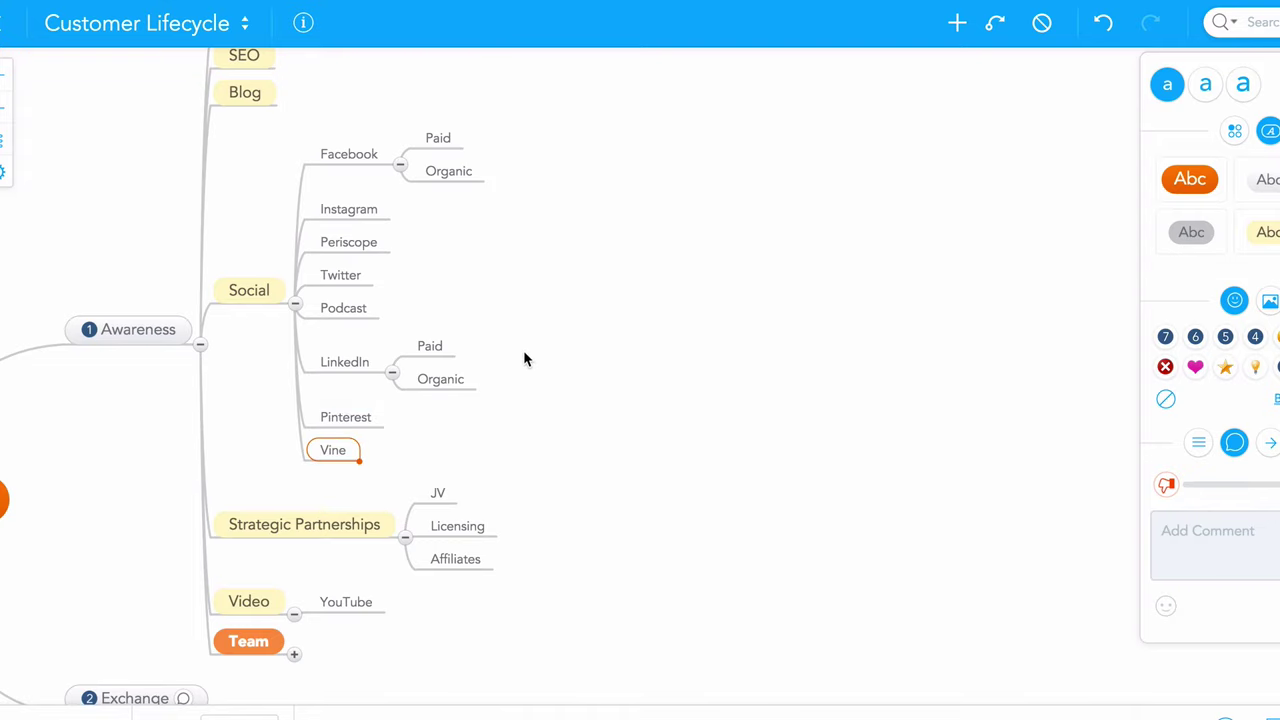
pyautogui.scroll(-3, 523, 350)
pyautogui.scroll(-2, 523, 350)
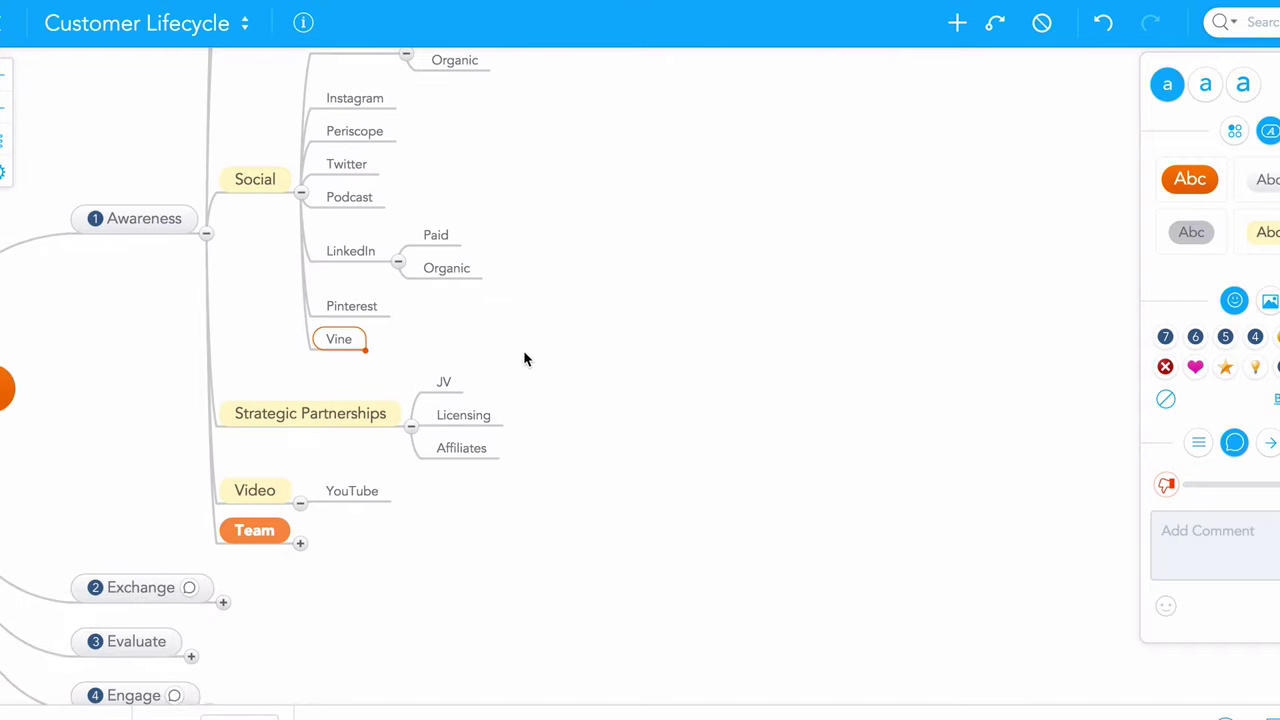
pyautogui.click(332, 408)
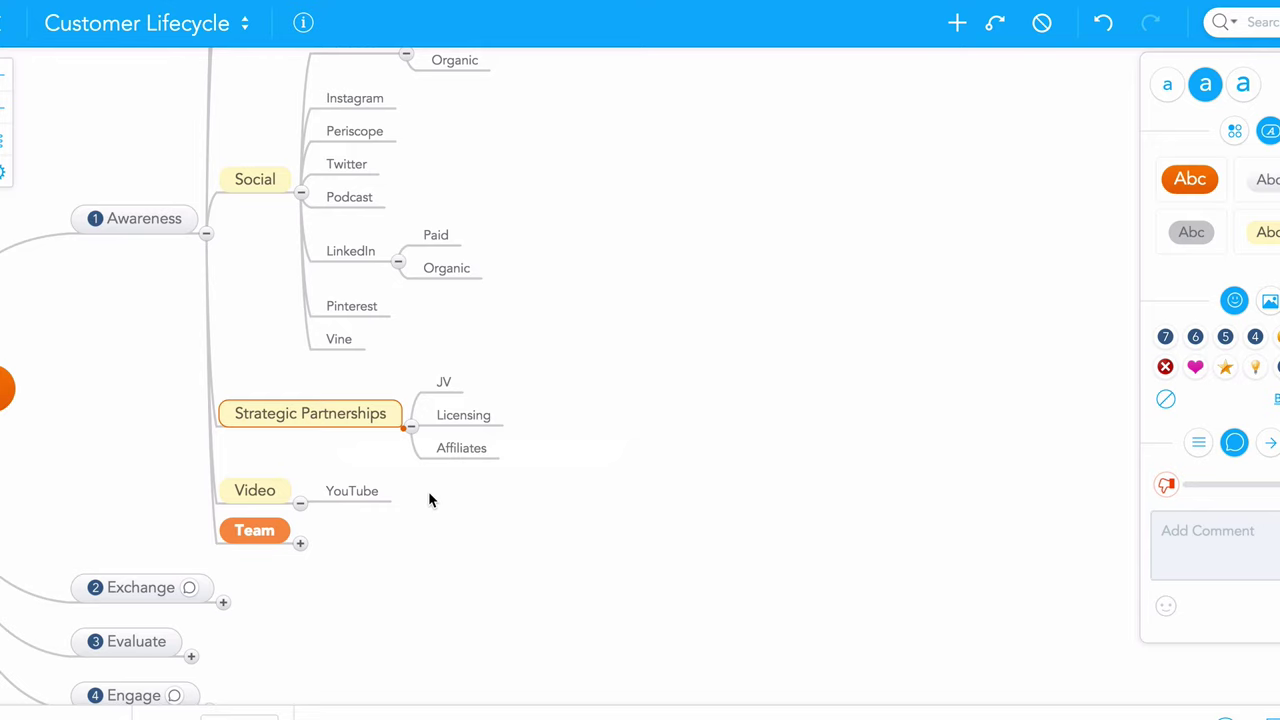
# - Select YouTube under Video, then expand Team to list Media Buyer through Content Manager
pyautogui.click(260, 491)
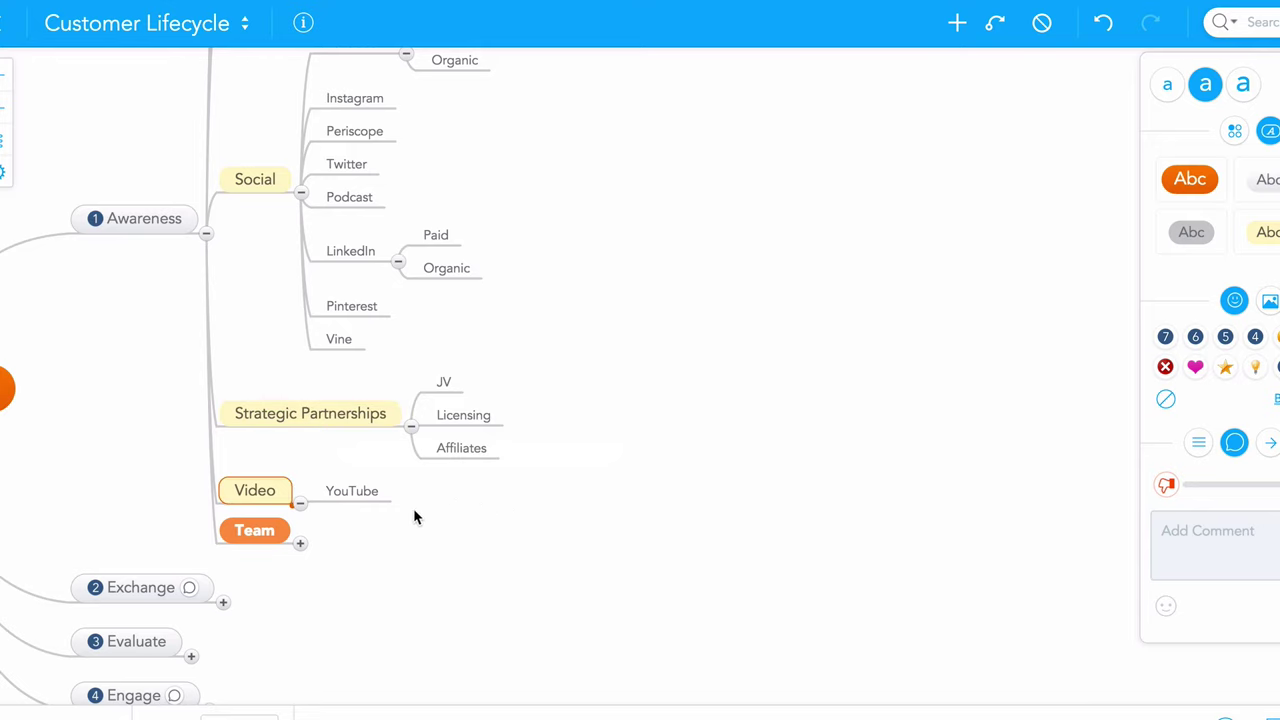
pyautogui.click(372, 494)
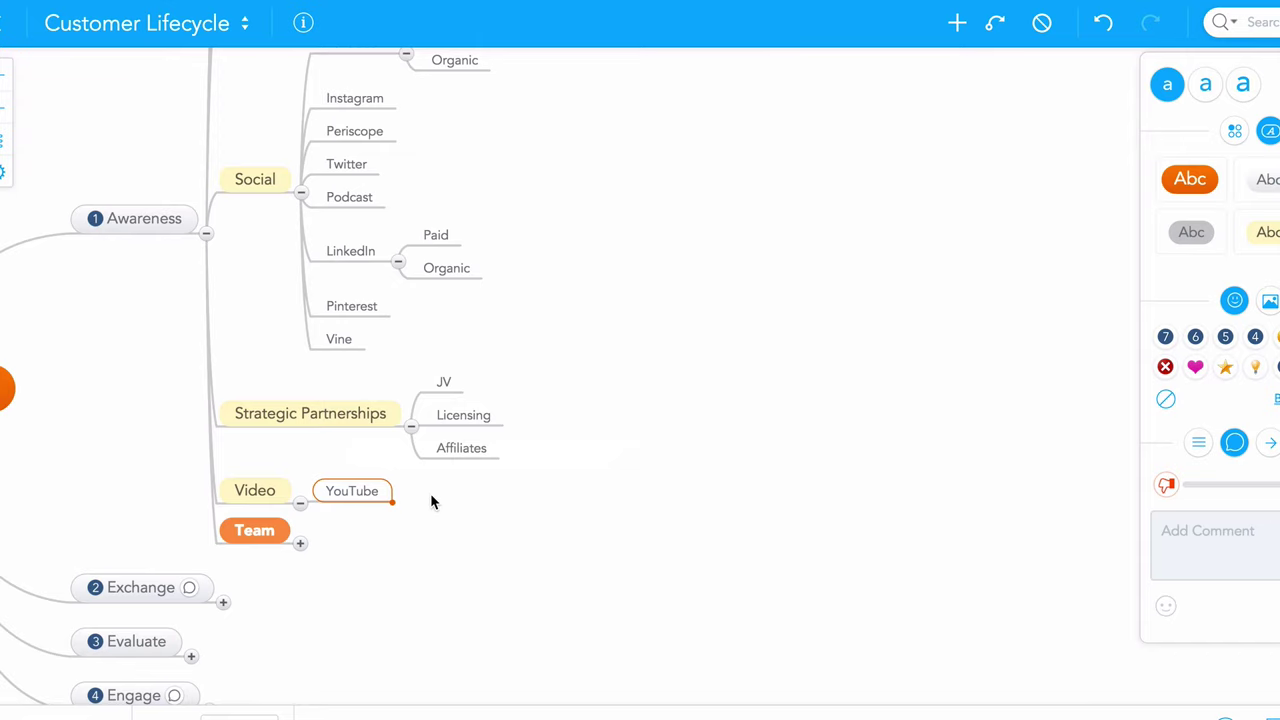
pyautogui.click(301, 546)
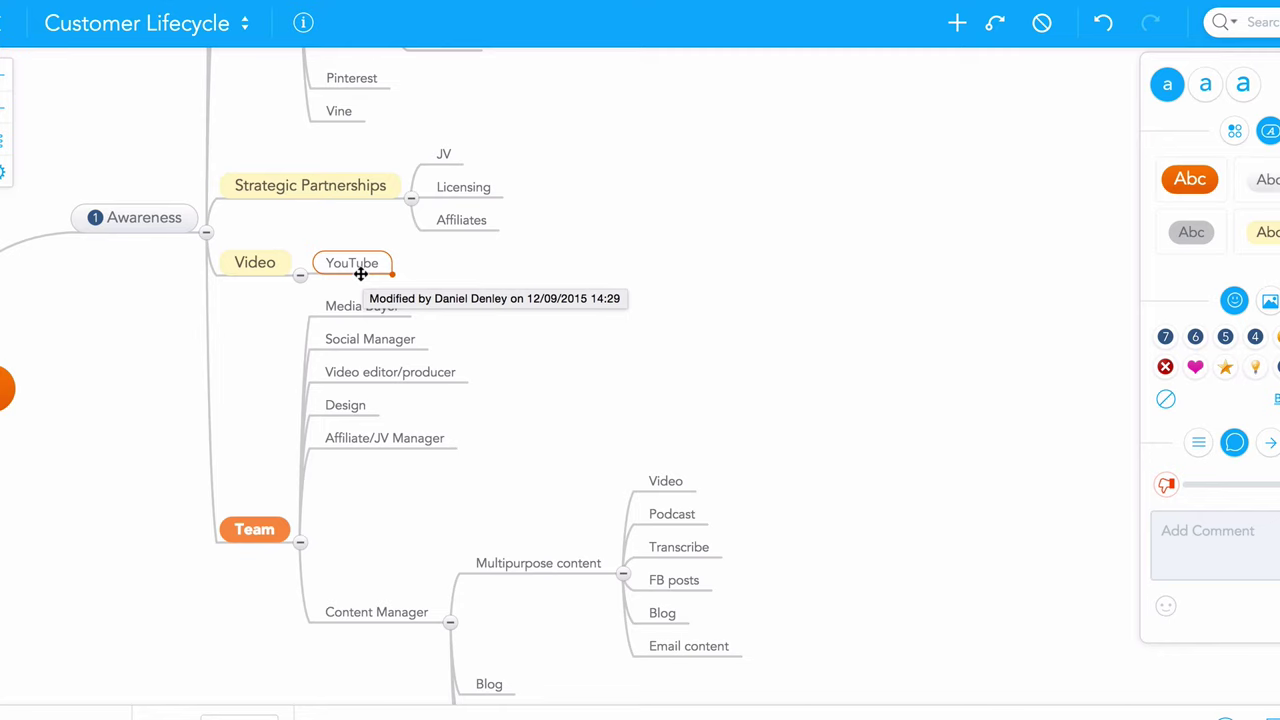
# - Re-expand Media buy and select its Digital (bid) and Print sub-branches
pyautogui.scroll(4, 361, 274)
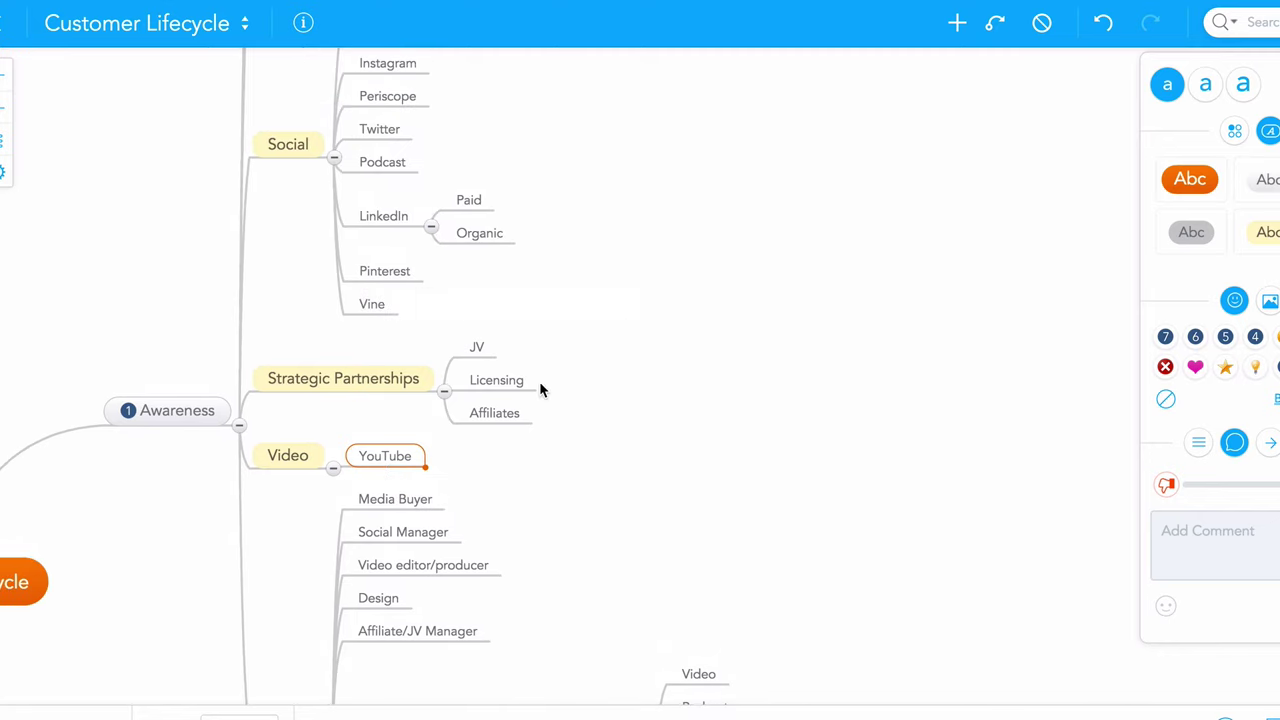
pyautogui.scroll(-5, 539, 390)
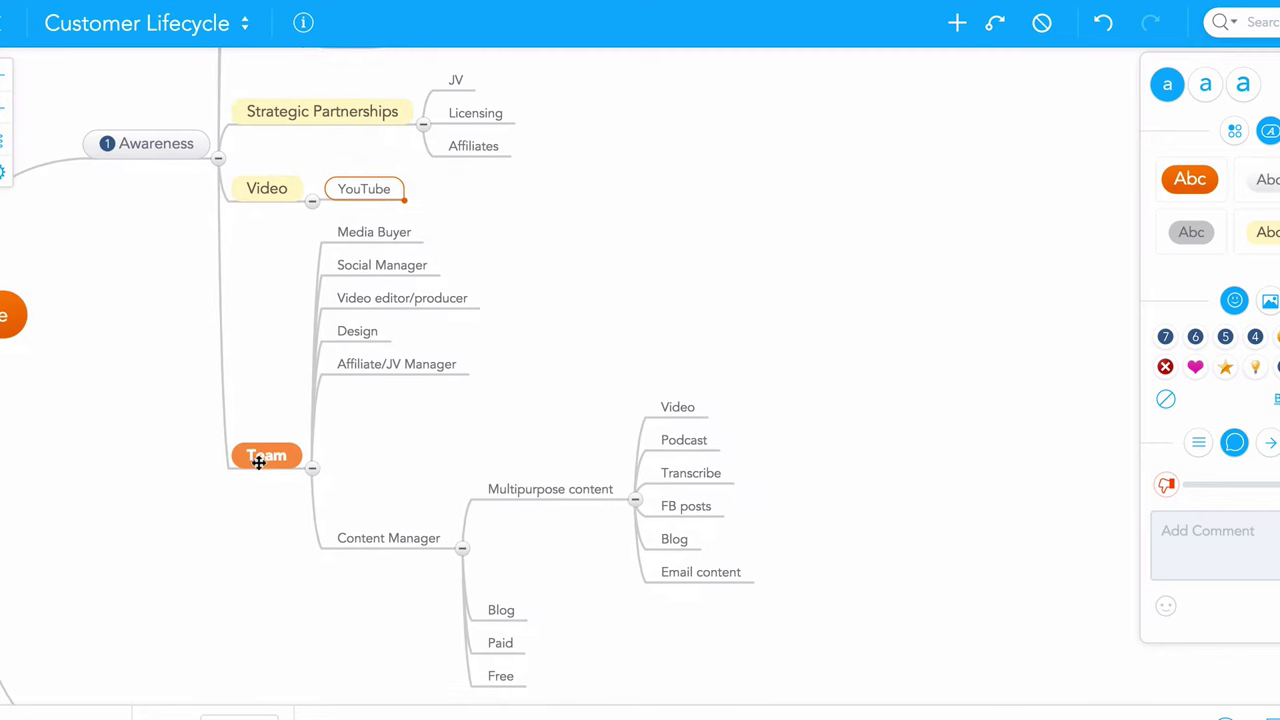
pyautogui.click(374, 233)
pyautogui.scroll(4, 674, 295)
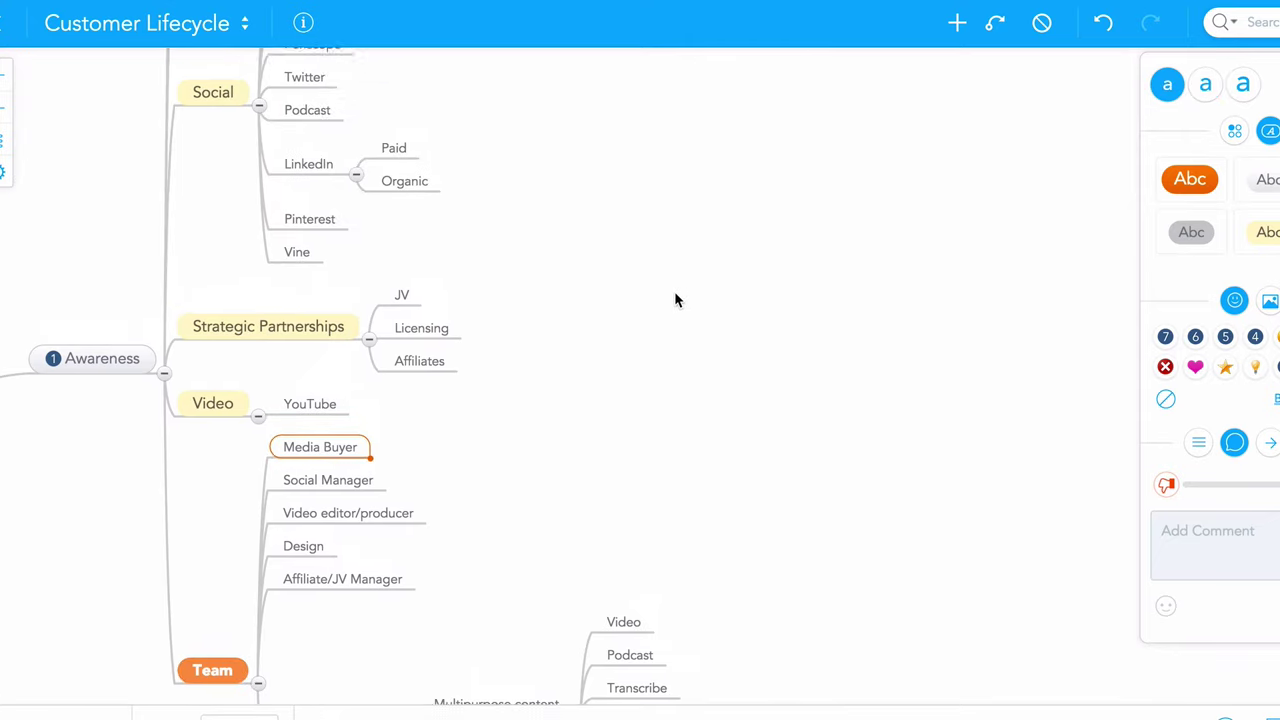
pyautogui.scroll(3, 674, 300)
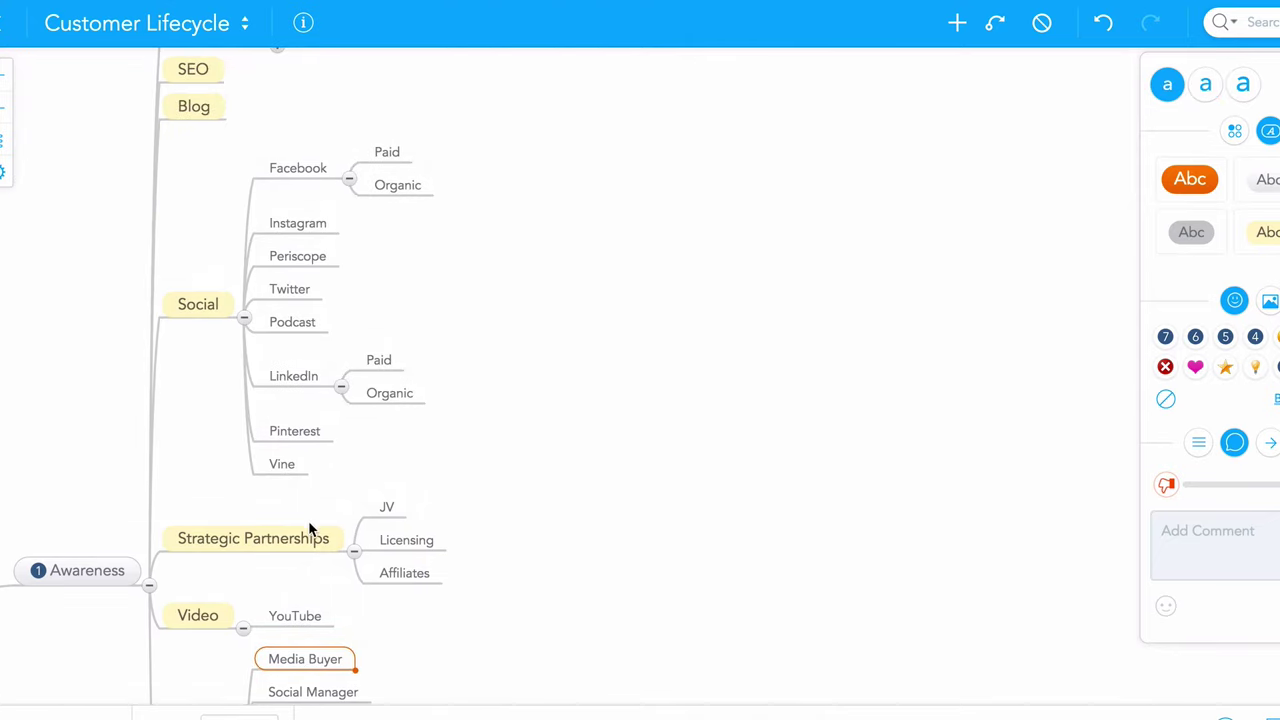
pyautogui.scroll(4, 536, 387)
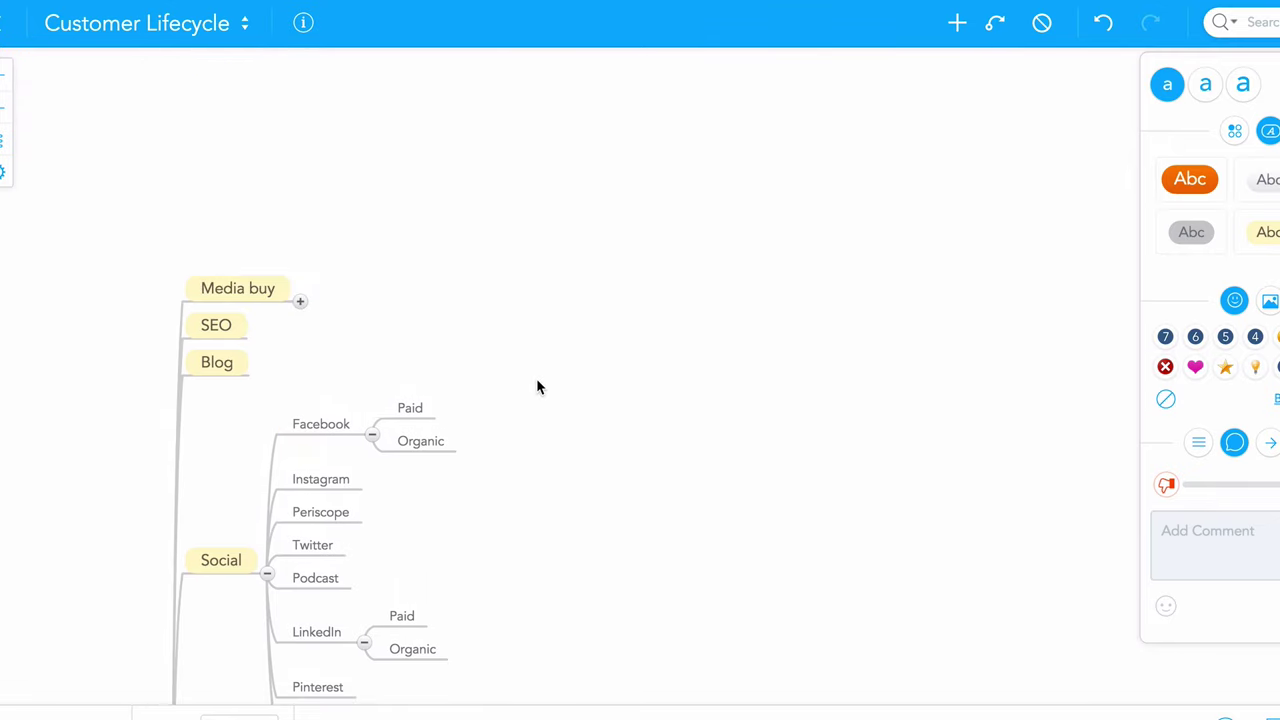
pyautogui.click(301, 305)
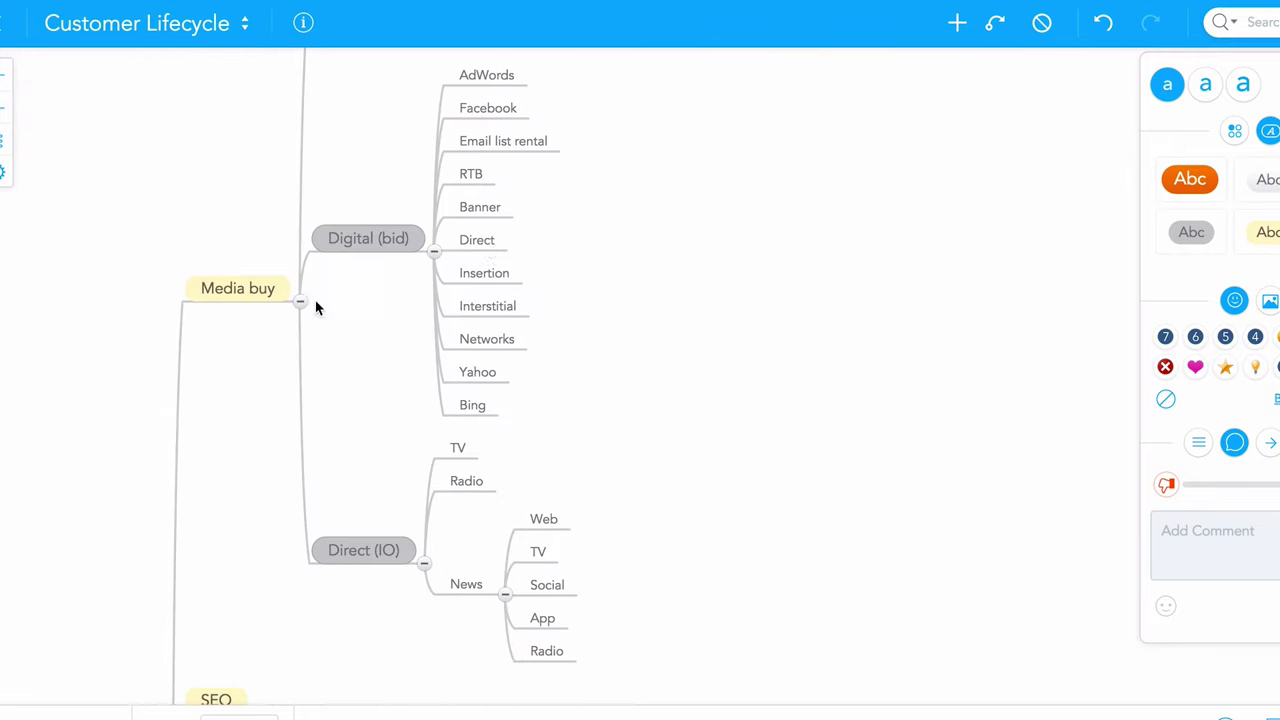
pyautogui.click(363, 240)
pyautogui.scroll(2, 616, 240)
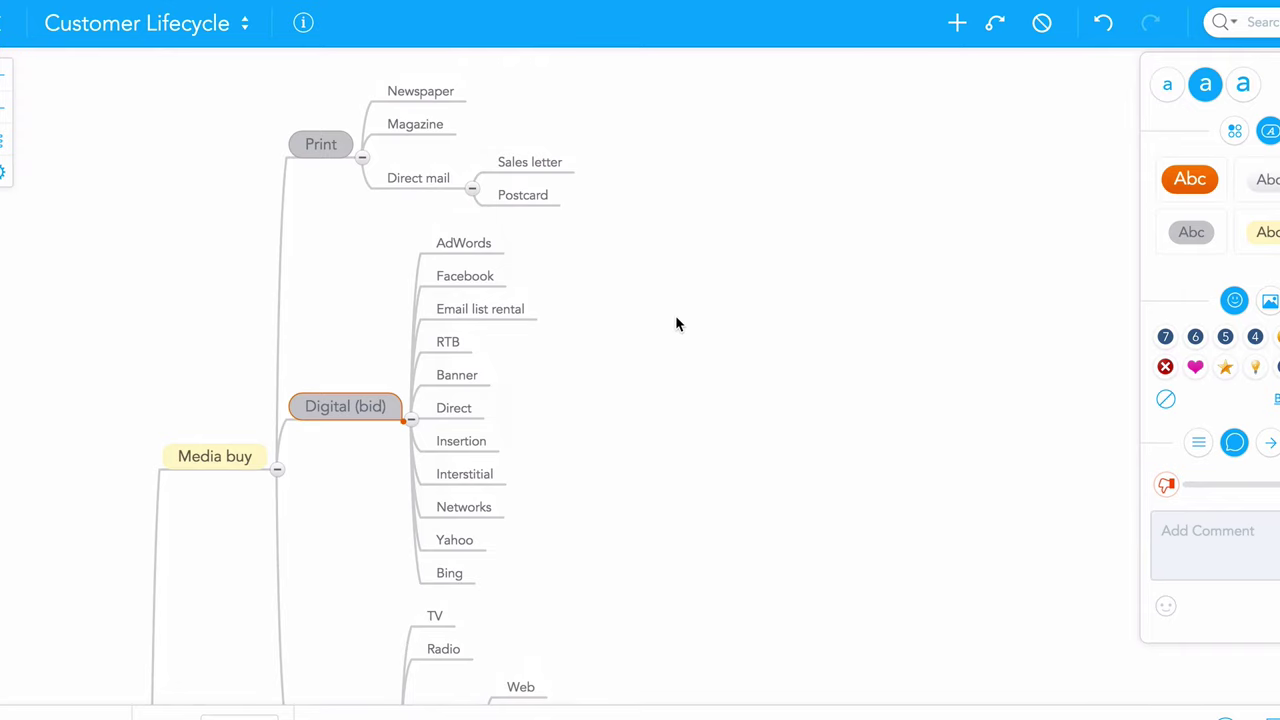
pyautogui.click(310, 145)
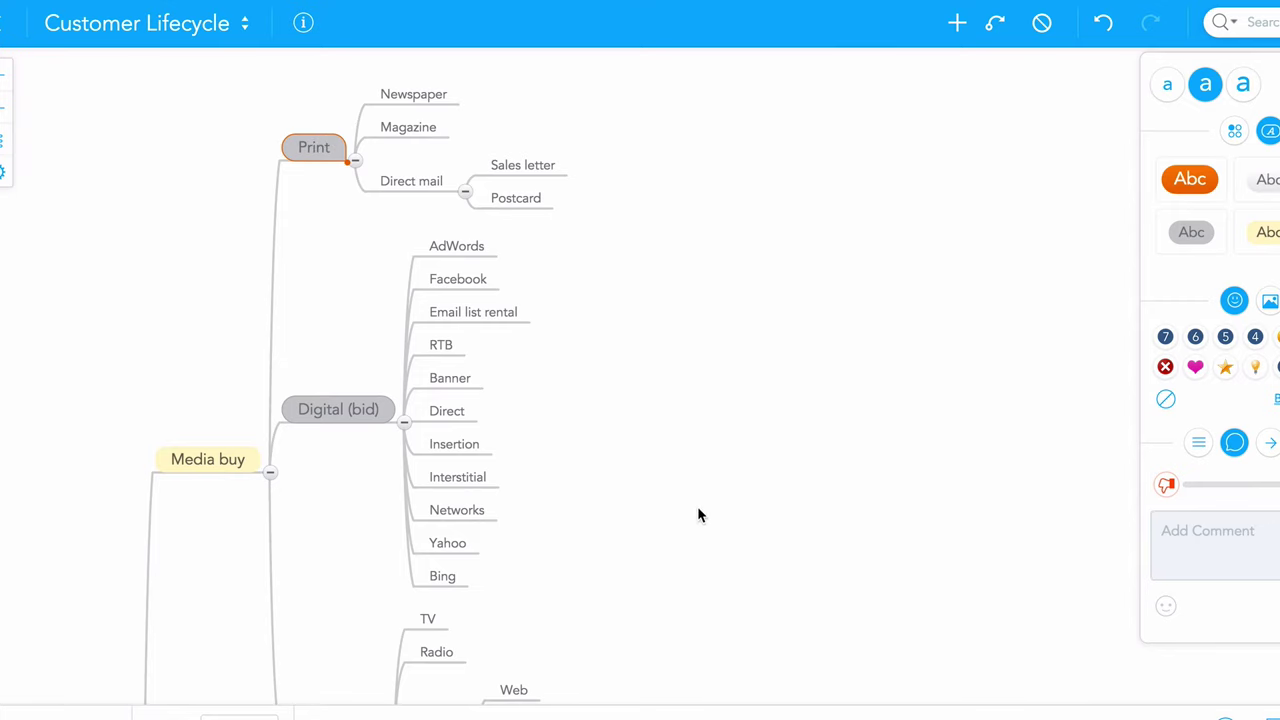
# - Scroll back down the map to the Team branch
pyautogui.scroll(-3, 698, 514)
pyautogui.scroll(-4, 697, 513)
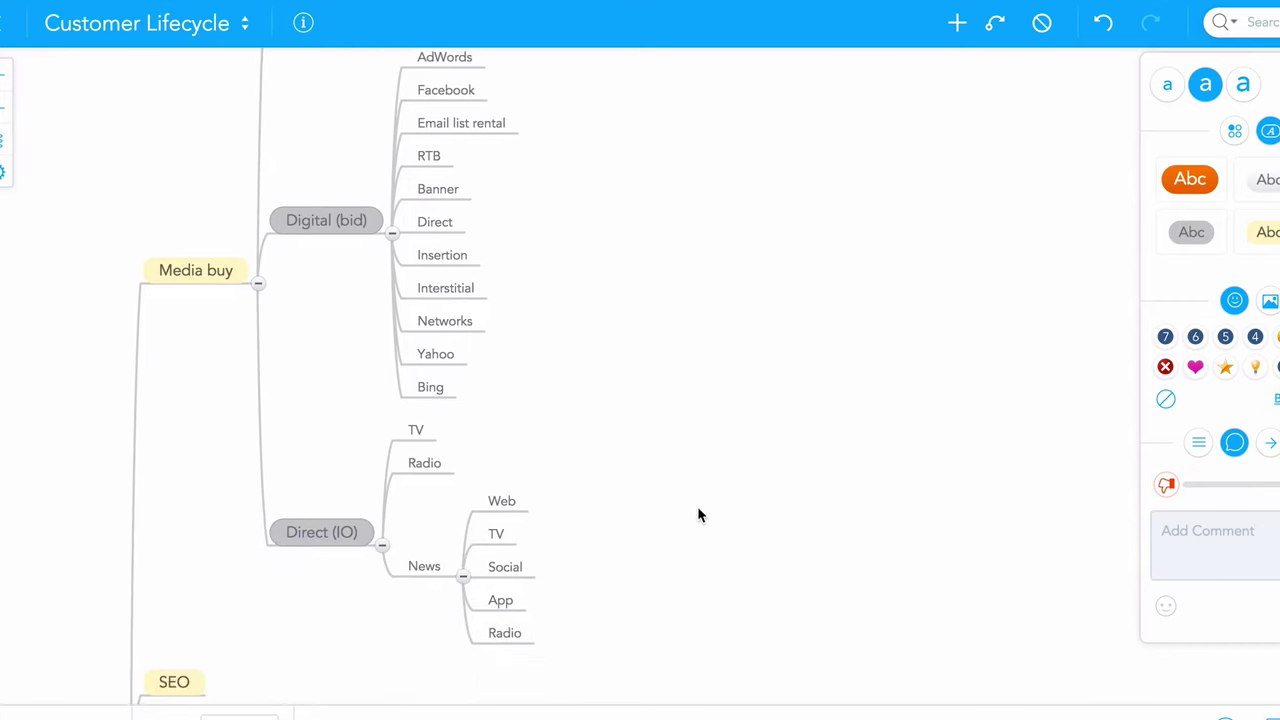
pyautogui.scroll(-1, 697, 513)
pyautogui.scroll(-8, 697, 513)
pyautogui.scroll(-9, 697, 513)
pyautogui.scroll(-2, 698, 514)
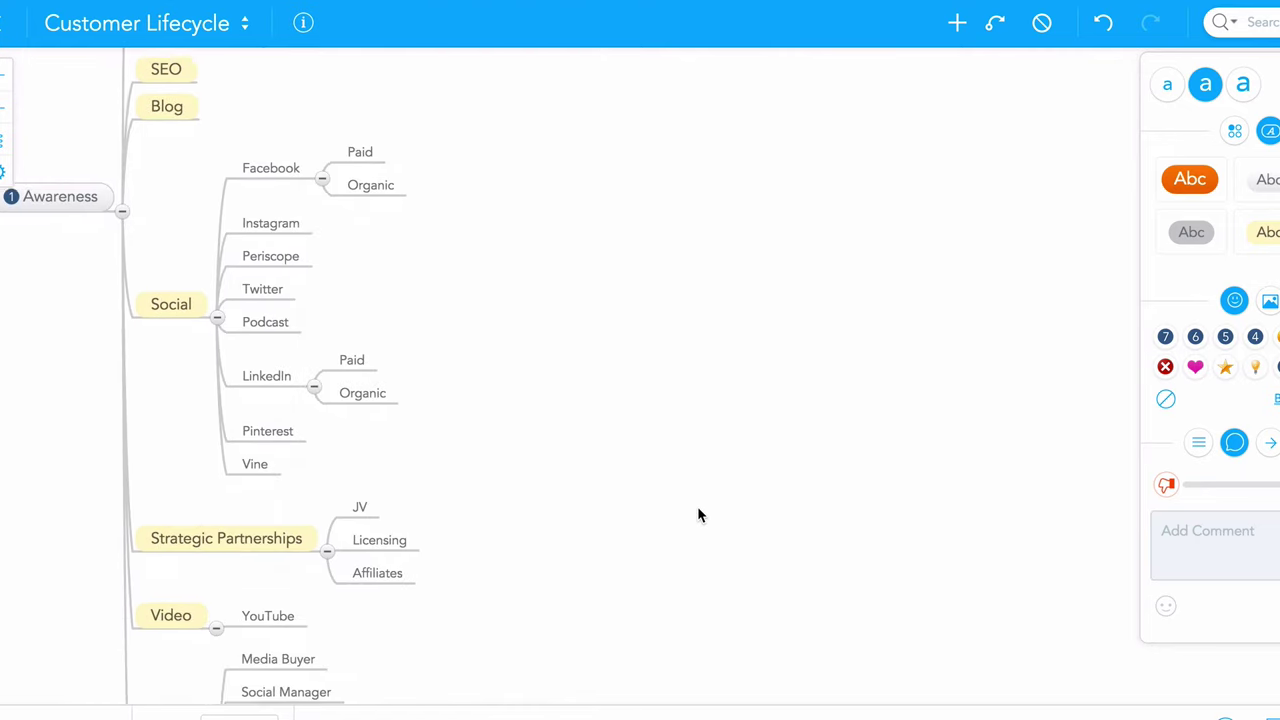
pyautogui.scroll(-4, 698, 514)
pyautogui.scroll(-1, 698, 514)
# - Browse the Team roles Social Manager, Video editor/producer, Design and Affiliate/JV Manager
pyautogui.scroll(-6, 698, 514)
pyautogui.scroll(-2, 698, 514)
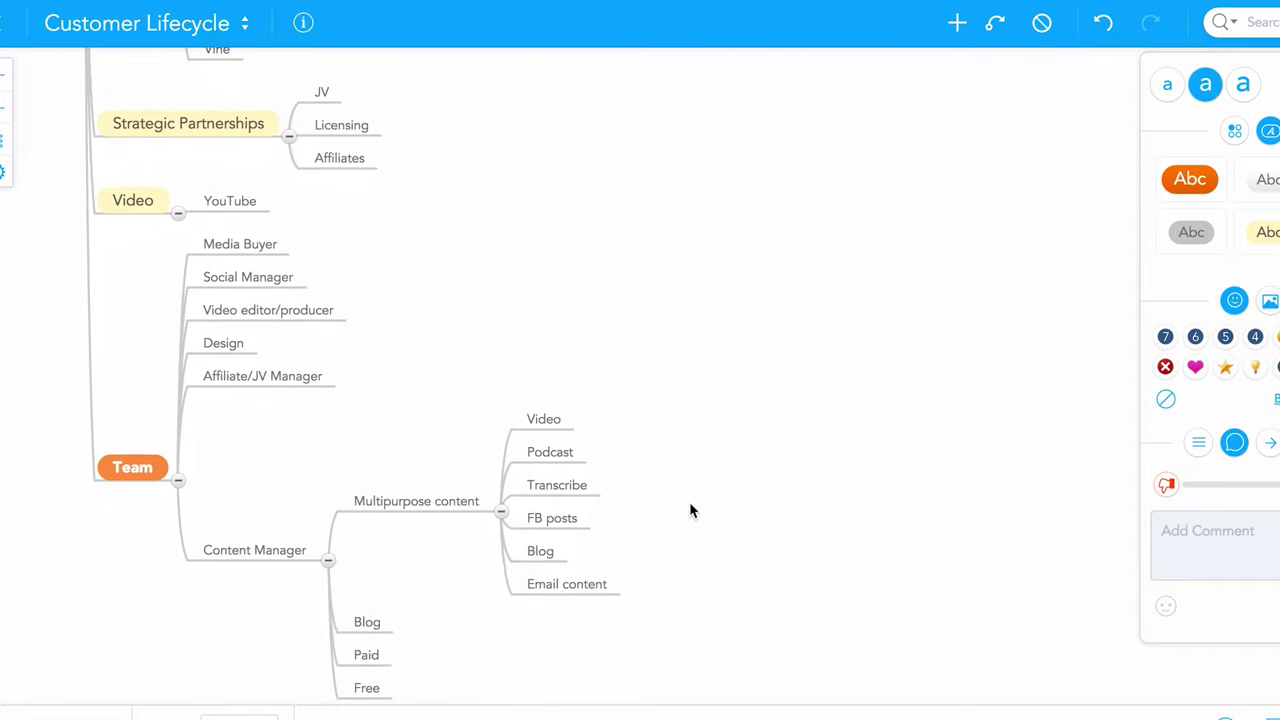
pyautogui.click(262, 278)
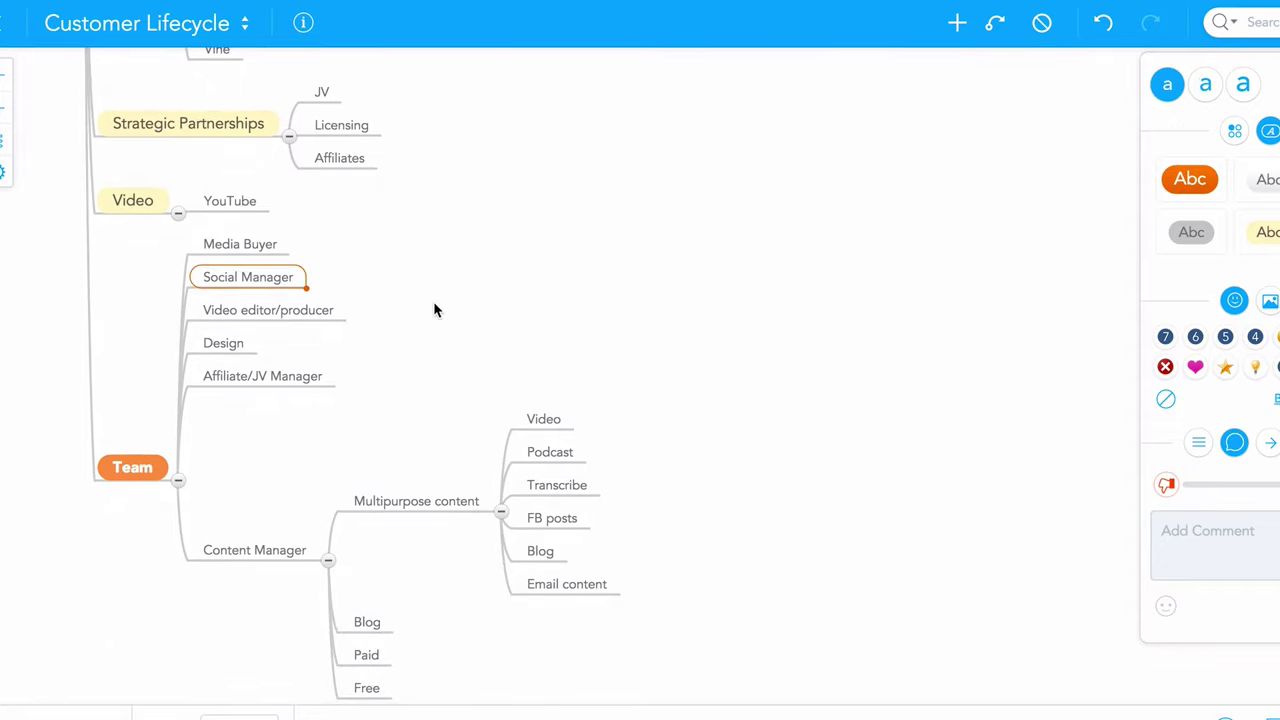
pyautogui.scroll(7, 434, 310)
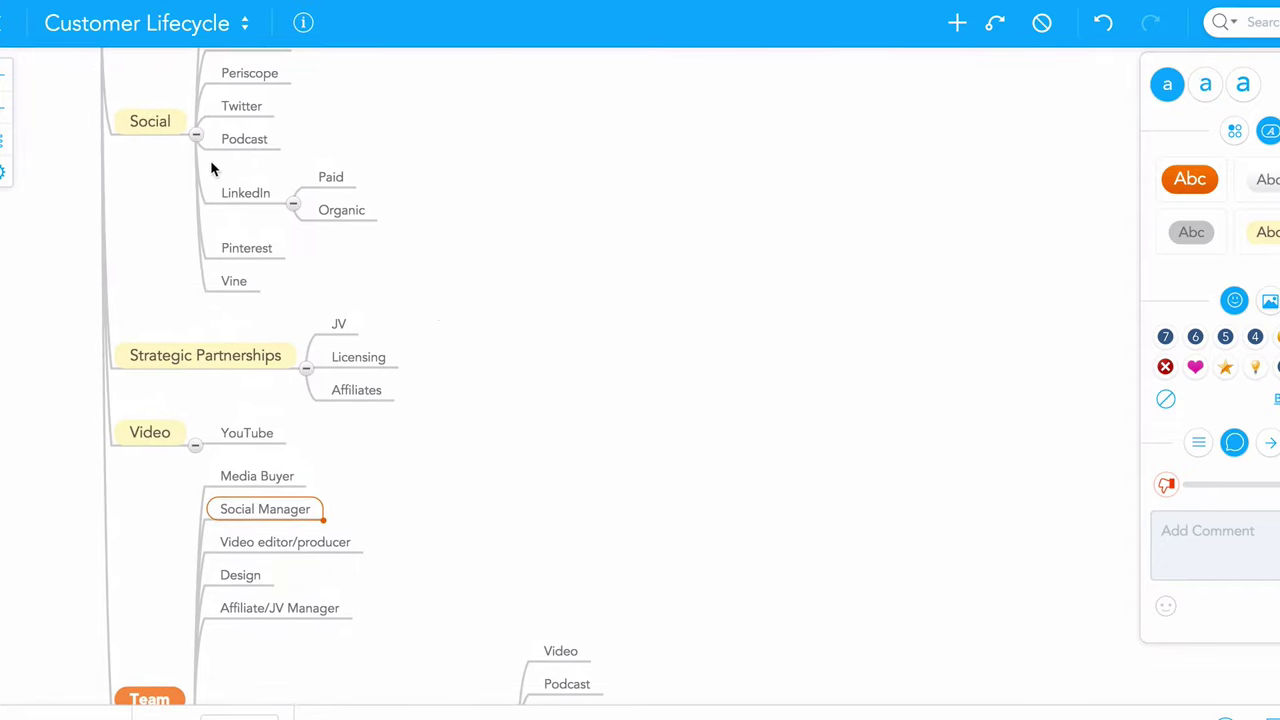
pyautogui.click(312, 540)
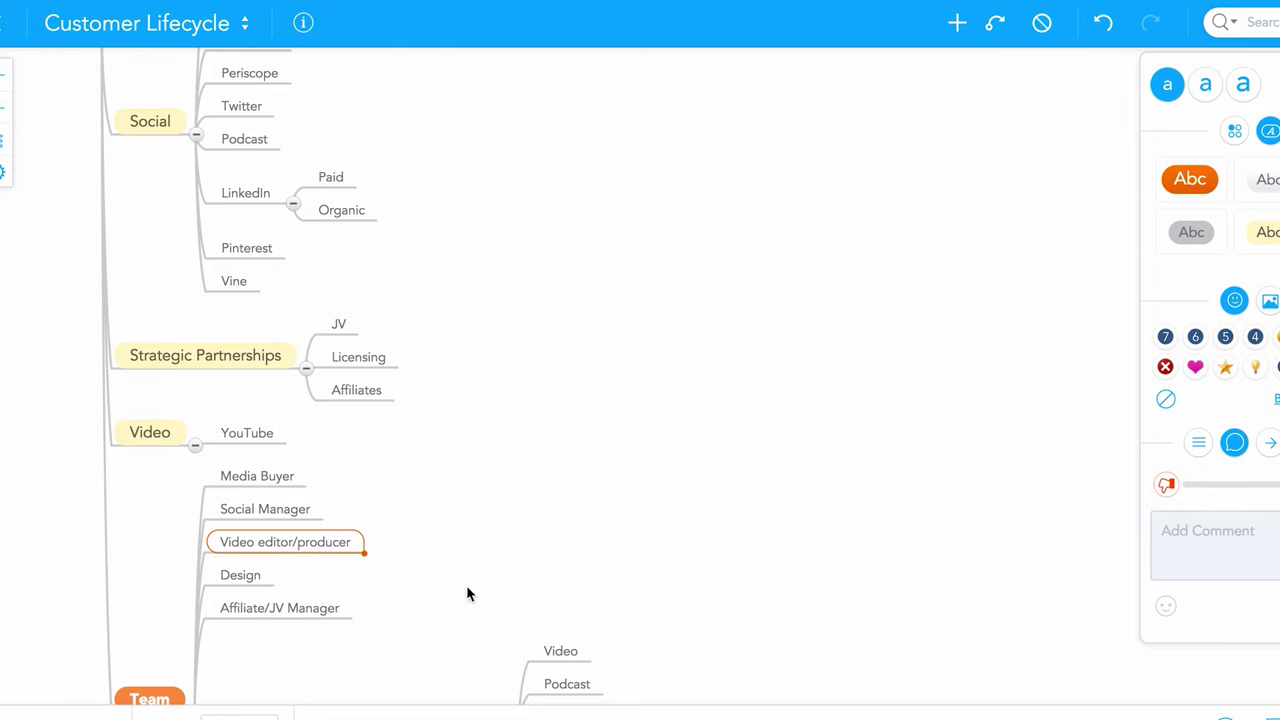
pyautogui.scroll(-1, 466, 585)
pyautogui.click(223, 547)
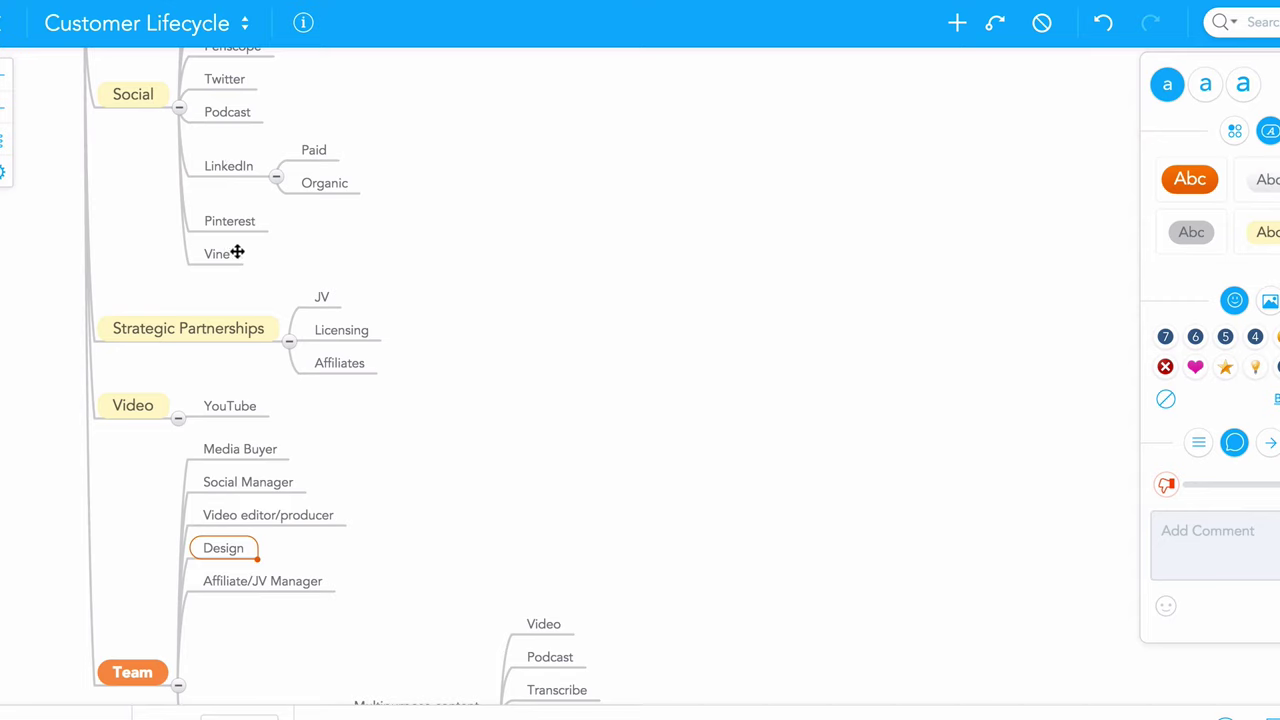
pyautogui.click(320, 583)
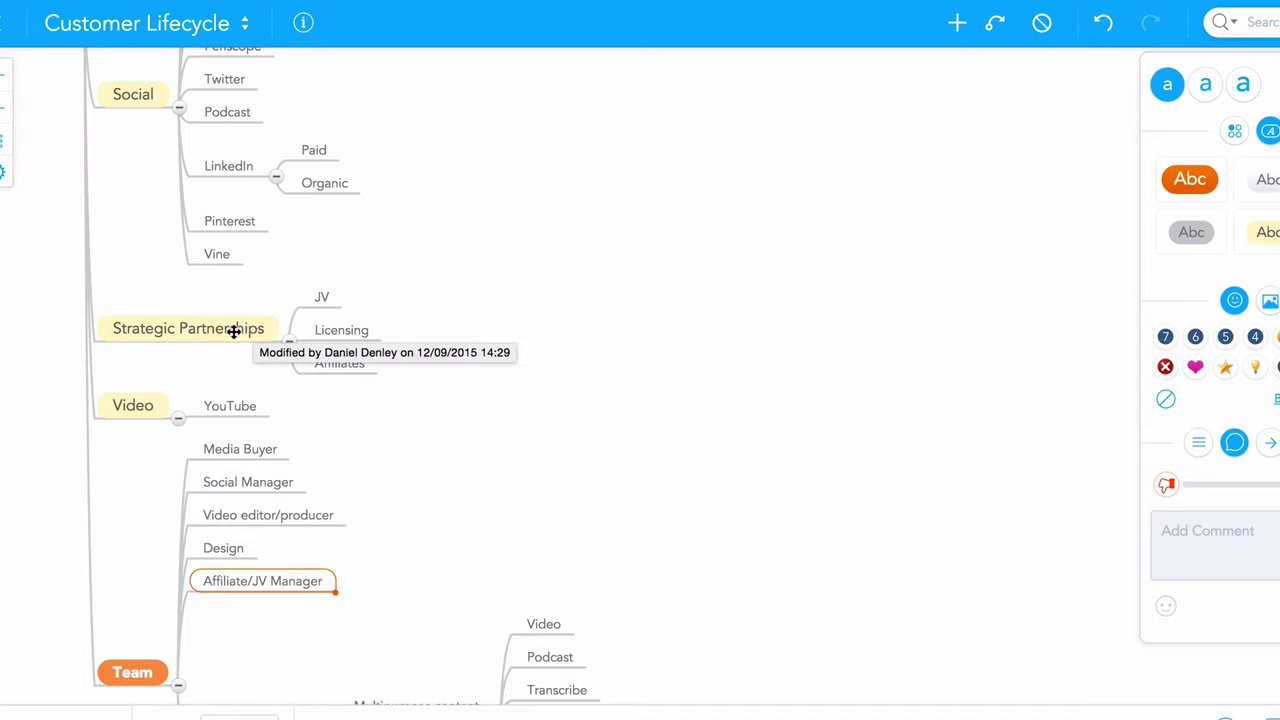
pyautogui.click(236, 330)
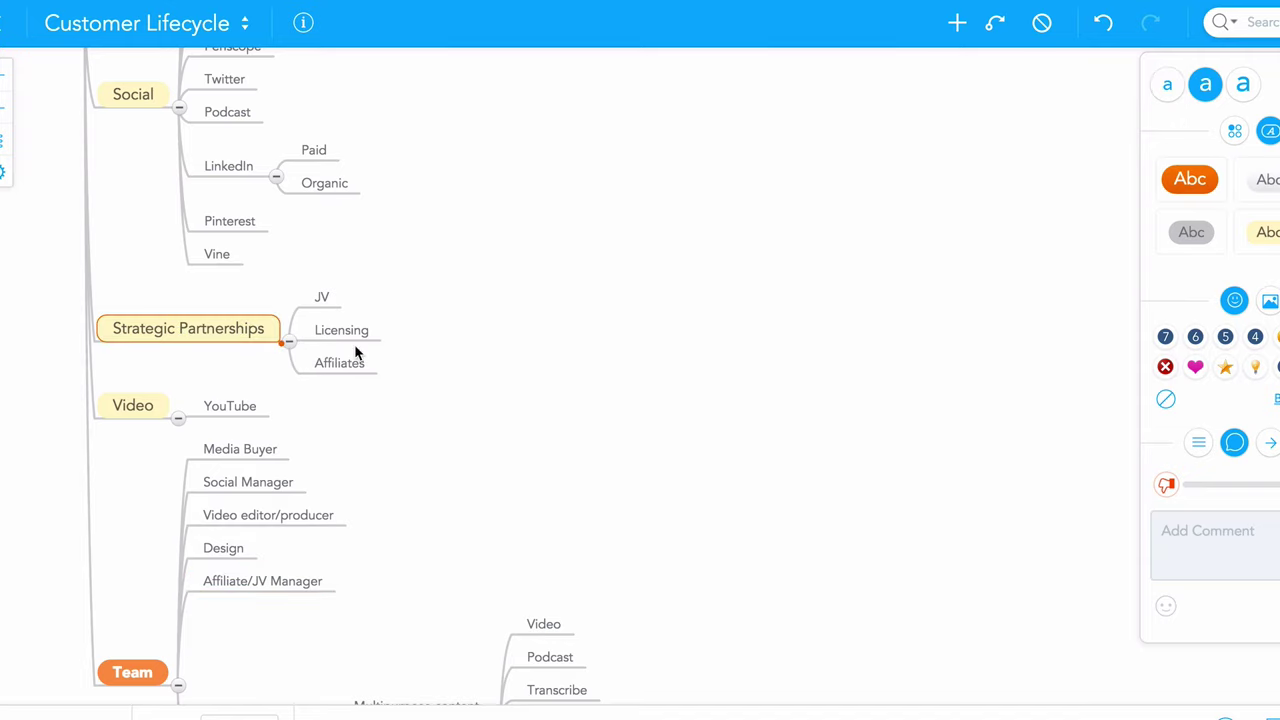
pyautogui.click(293, 588)
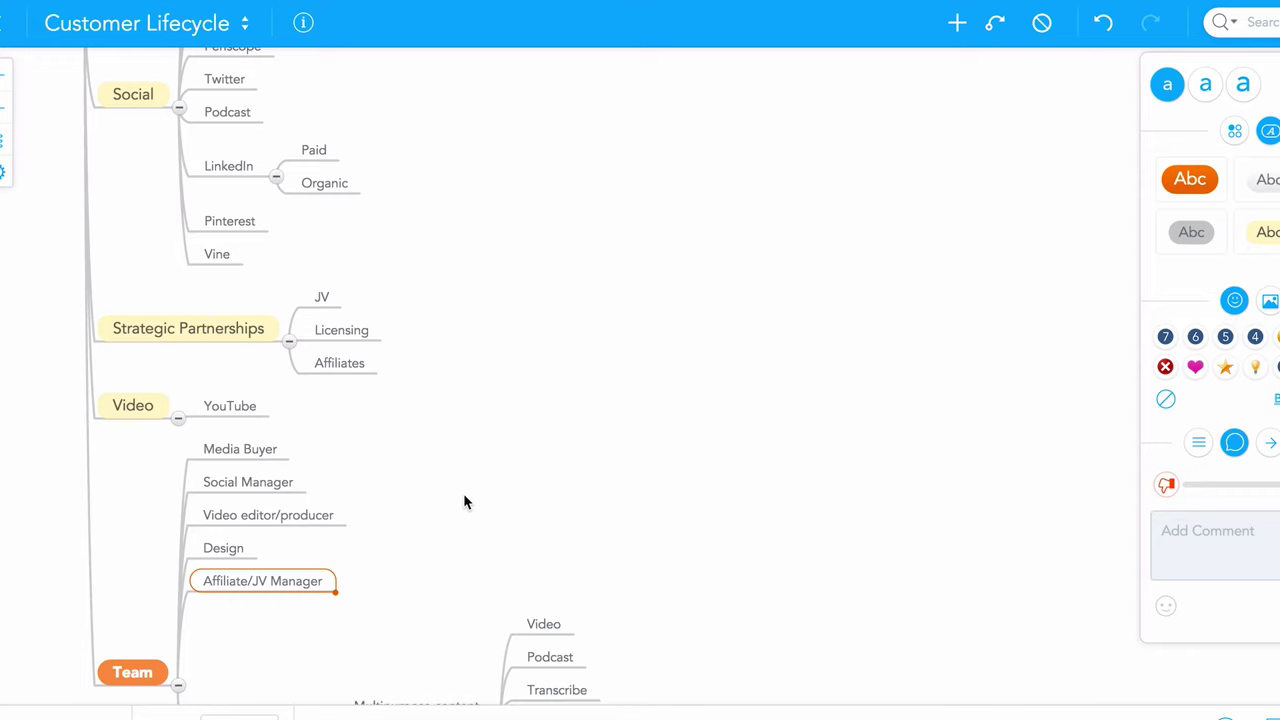
# - Select Video under Multipurpose content, then collapse the Content Manager branch
pyautogui.scroll(-1, 463, 493)
pyautogui.scroll(-1, 463, 493)
pyautogui.scroll(-1, 407, 624)
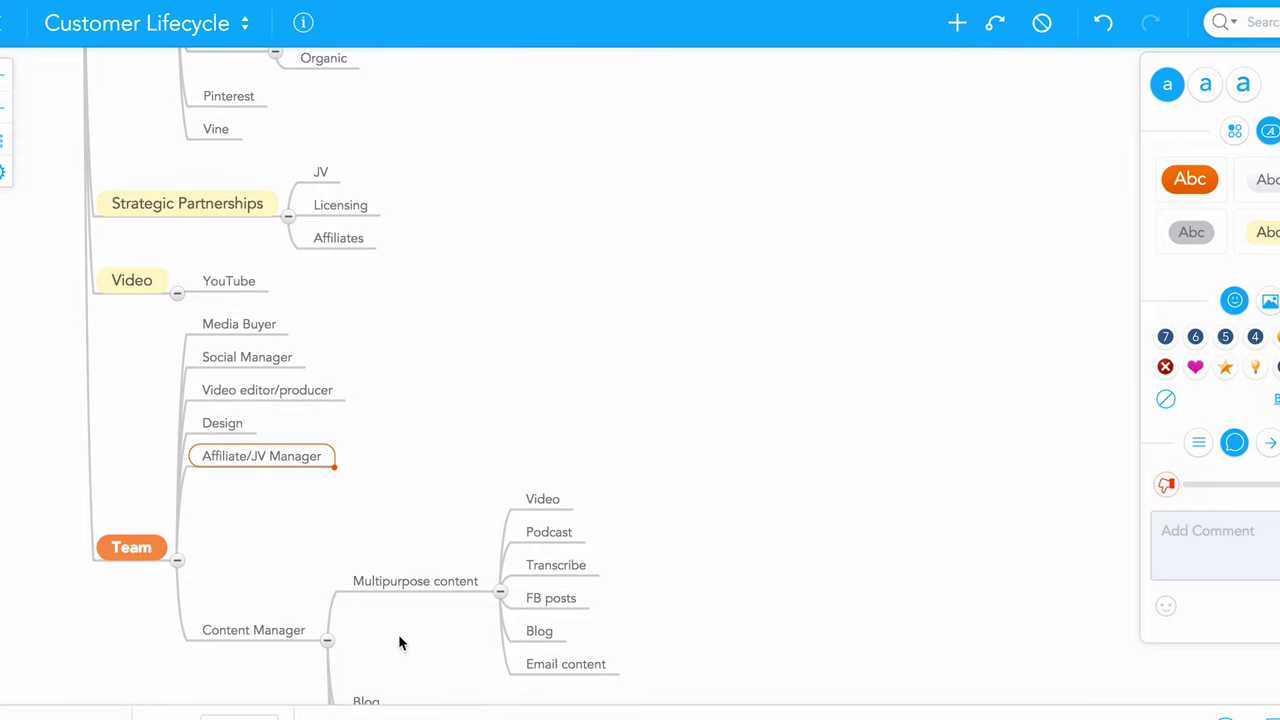
pyautogui.scroll(-1, 398, 636)
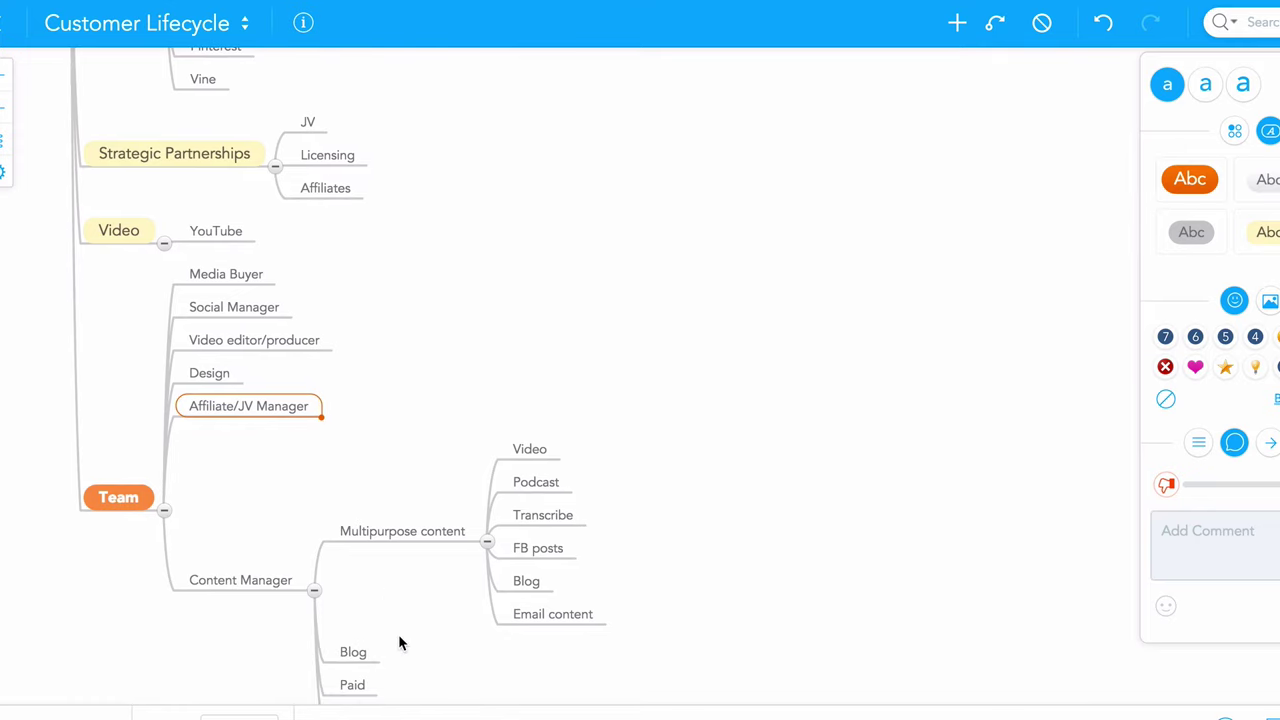
pyautogui.click(523, 455)
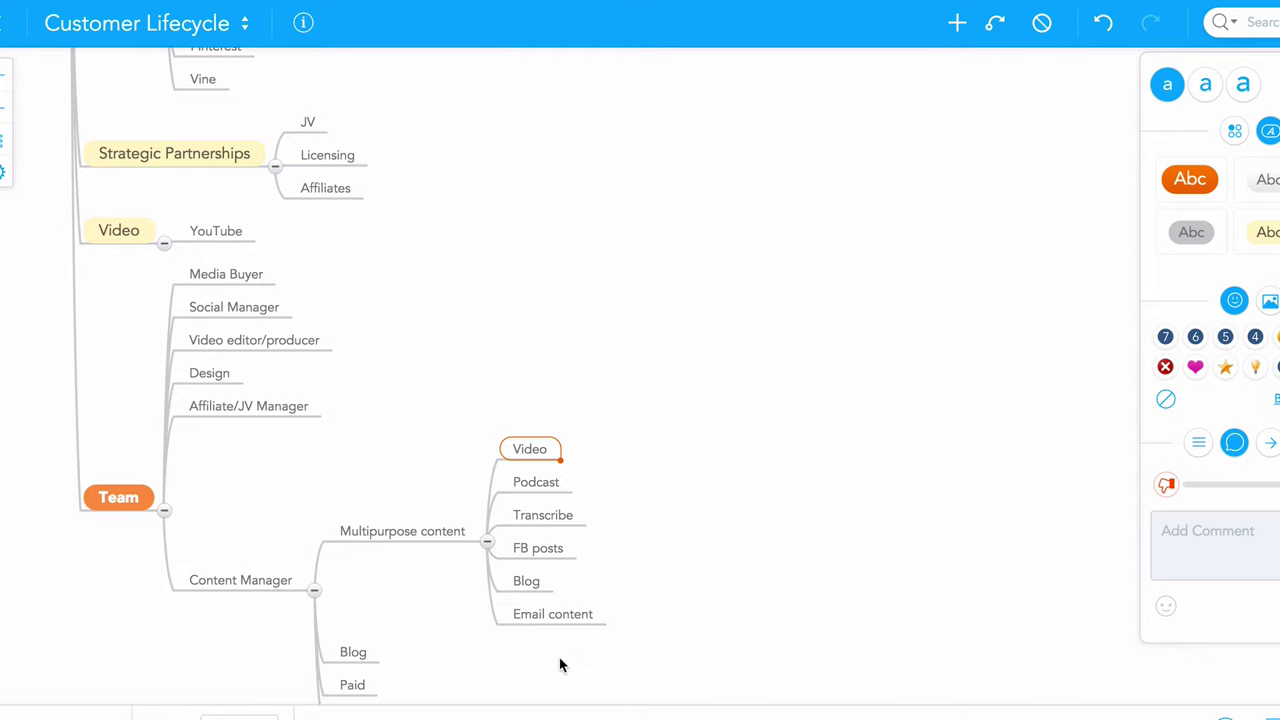
pyautogui.scroll(-1, 479, 612)
pyautogui.scroll(-3, 479, 613)
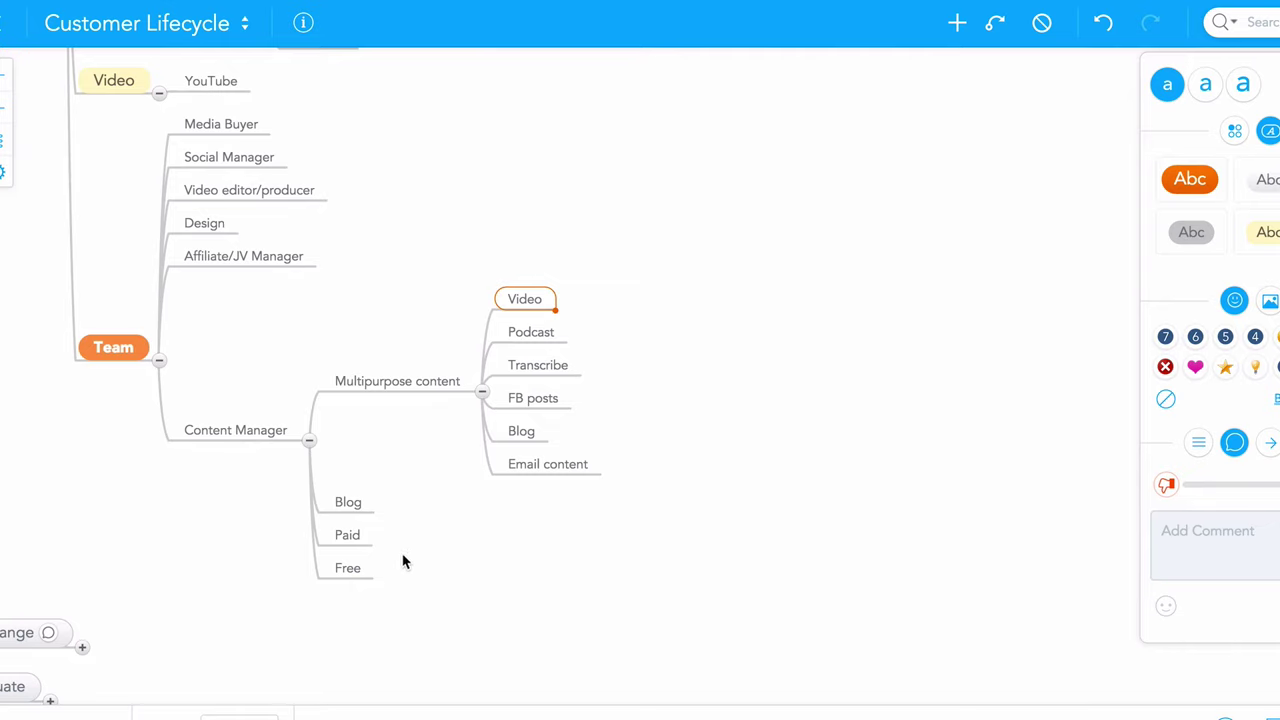
pyautogui.click(311, 444)
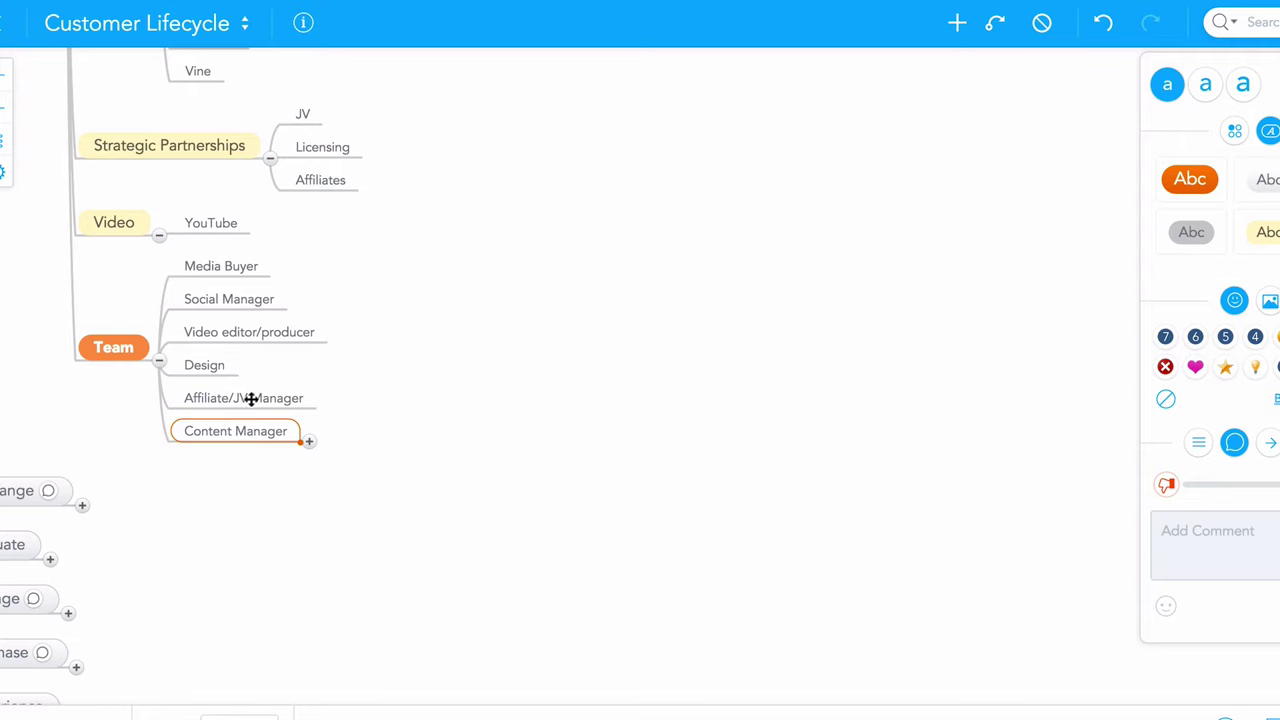
pyautogui.click(309, 441)
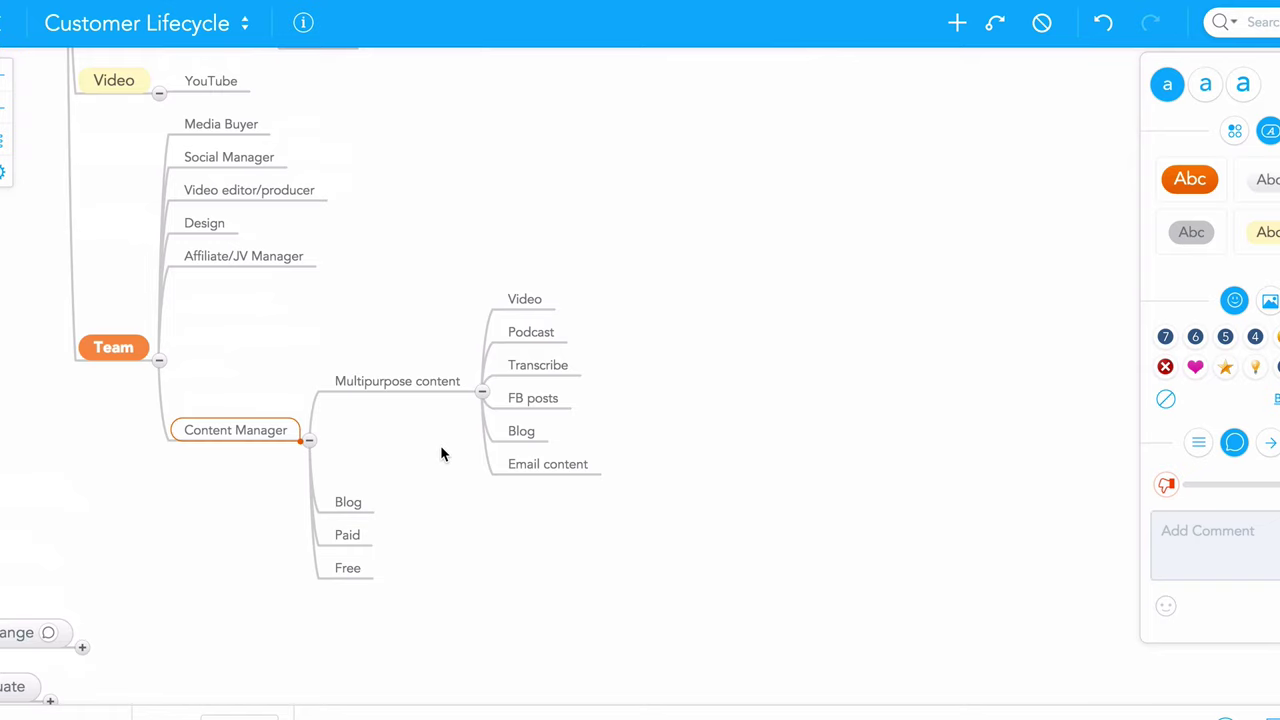
pyautogui.click(309, 441)
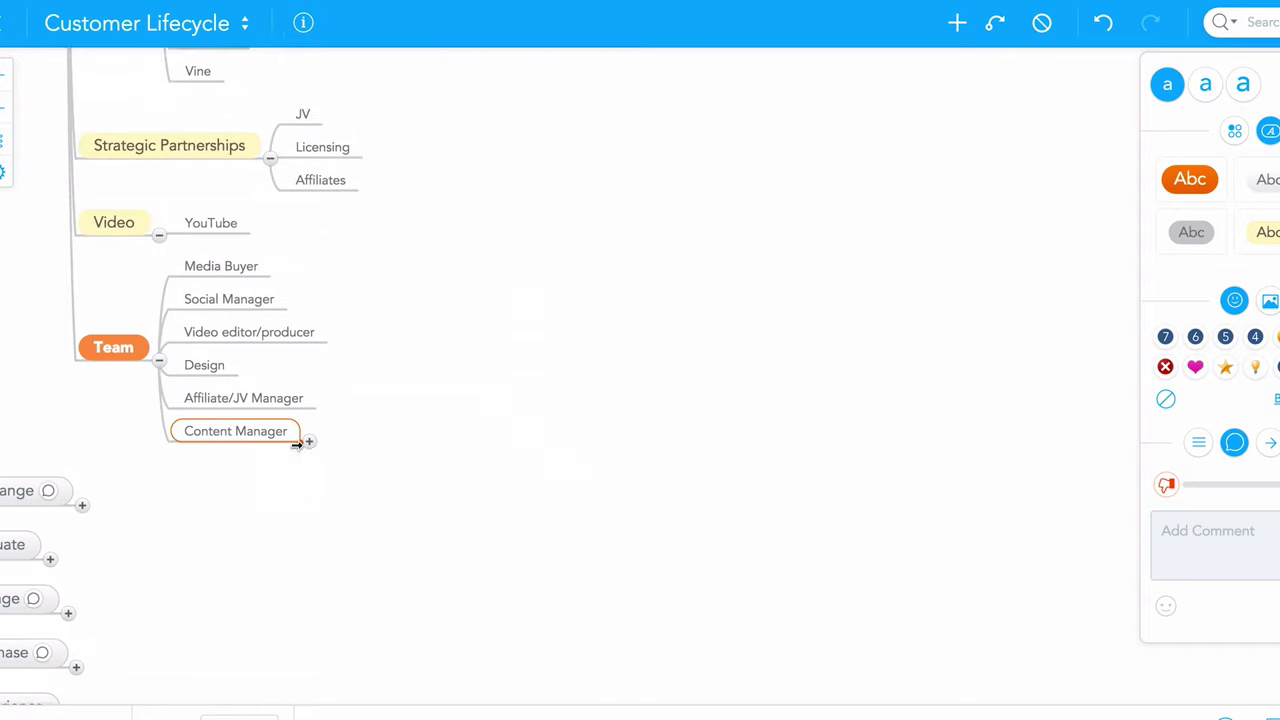
# - Collapse Team and Awareness, then expand Exchange to show Time on page, Download, View, Watch and Team
pyautogui.click(159, 365)
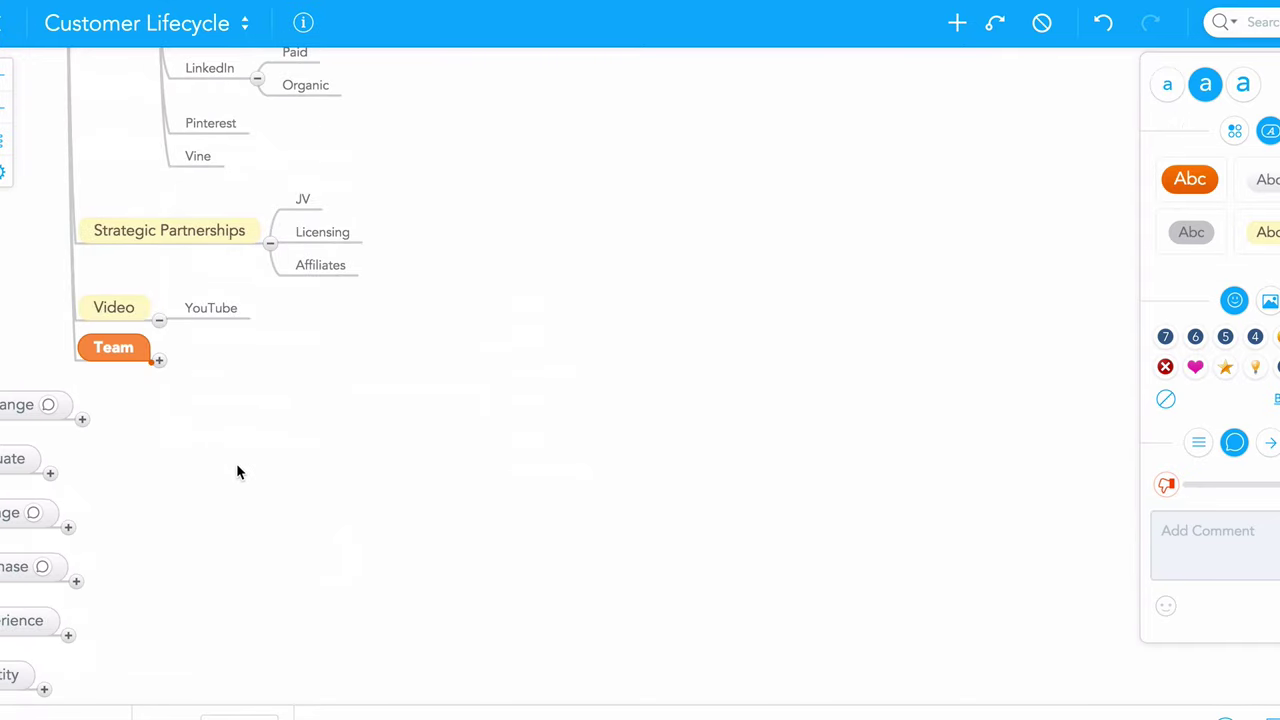
pyautogui.scroll(5, 236, 463)
pyautogui.scroll(3, 236, 463)
pyautogui.scroll(2, 236, 463)
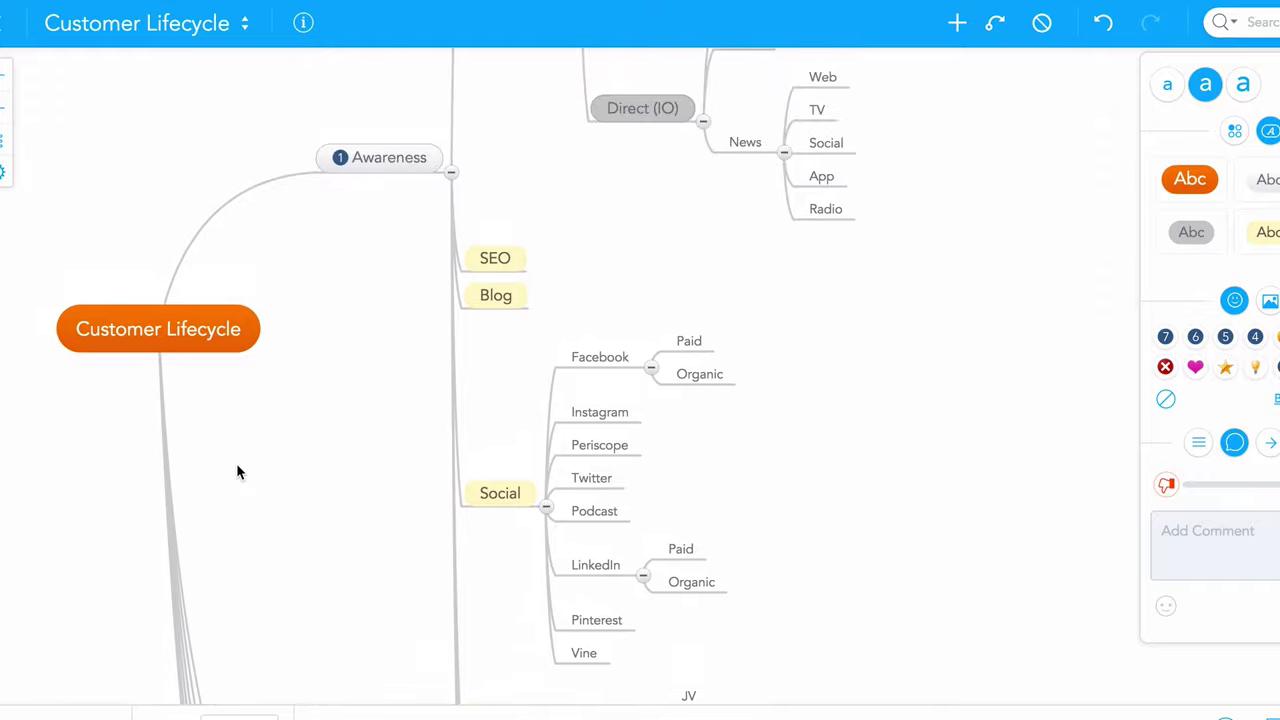
pyautogui.click(452, 181)
pyautogui.click(404, 230)
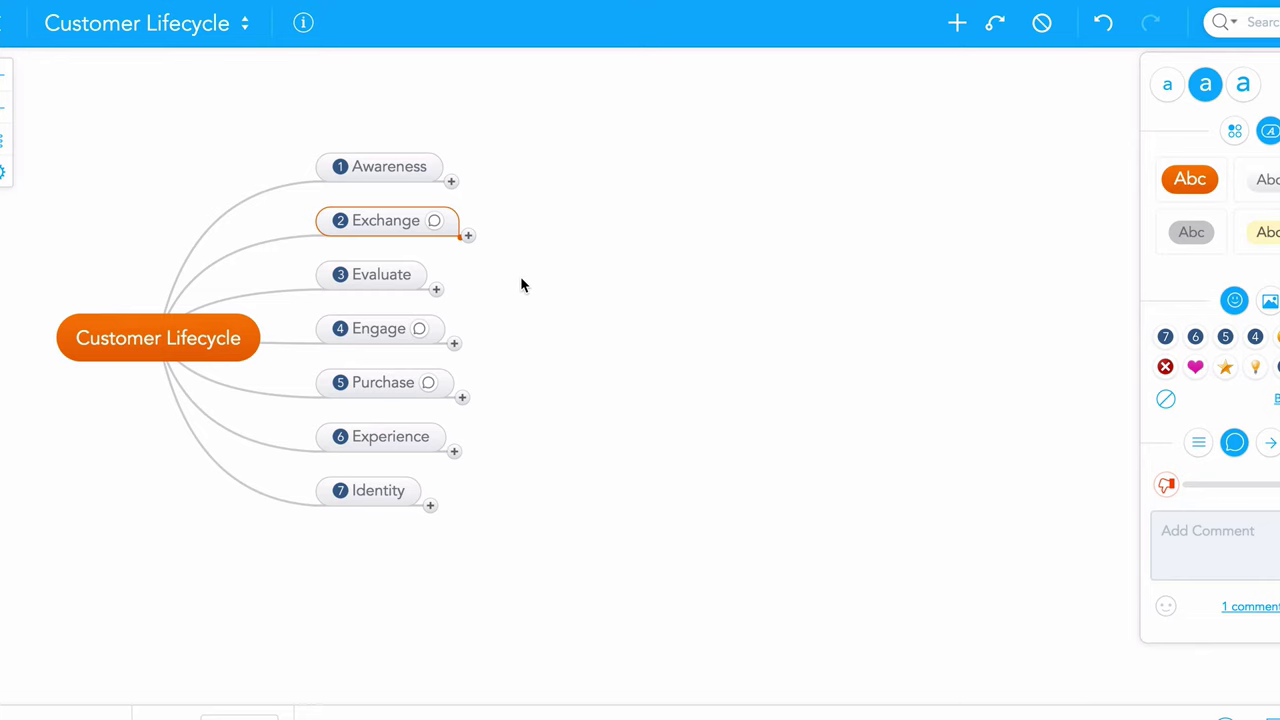
pyautogui.click(468, 235)
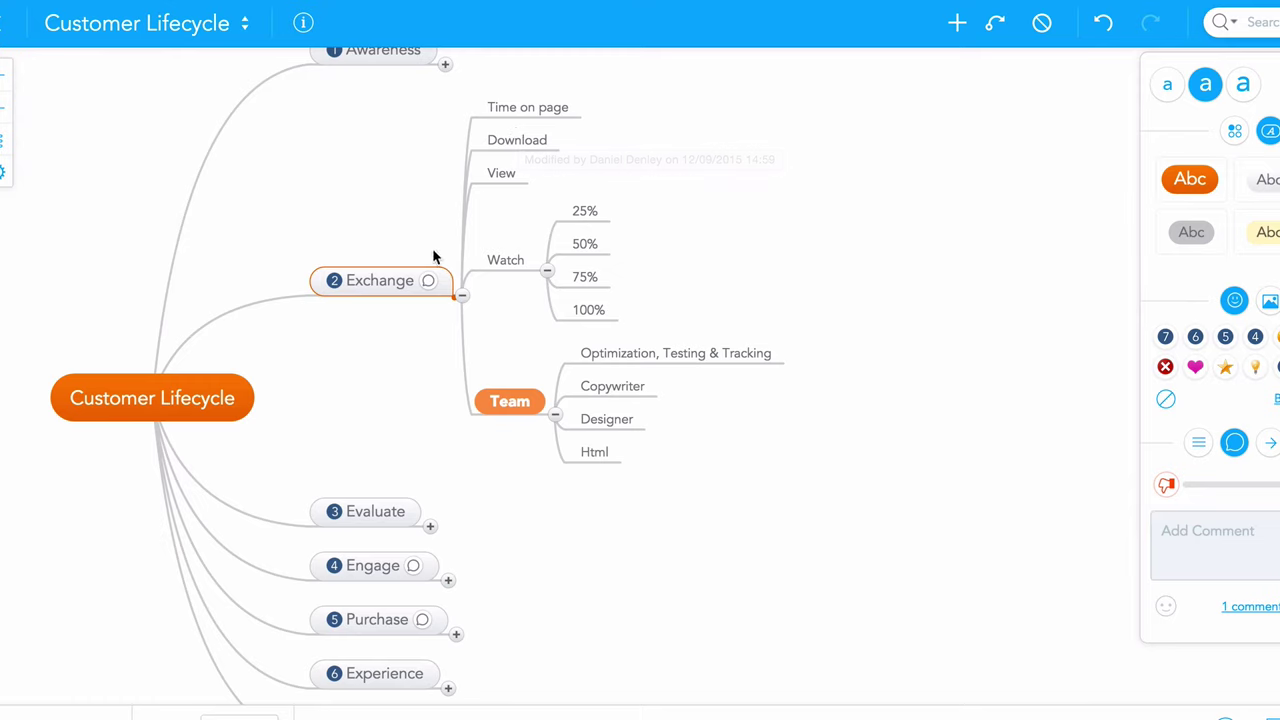
pyautogui.moveTo(434, 220)
pyautogui.click(430, 282)
pyautogui.click(550, 112)
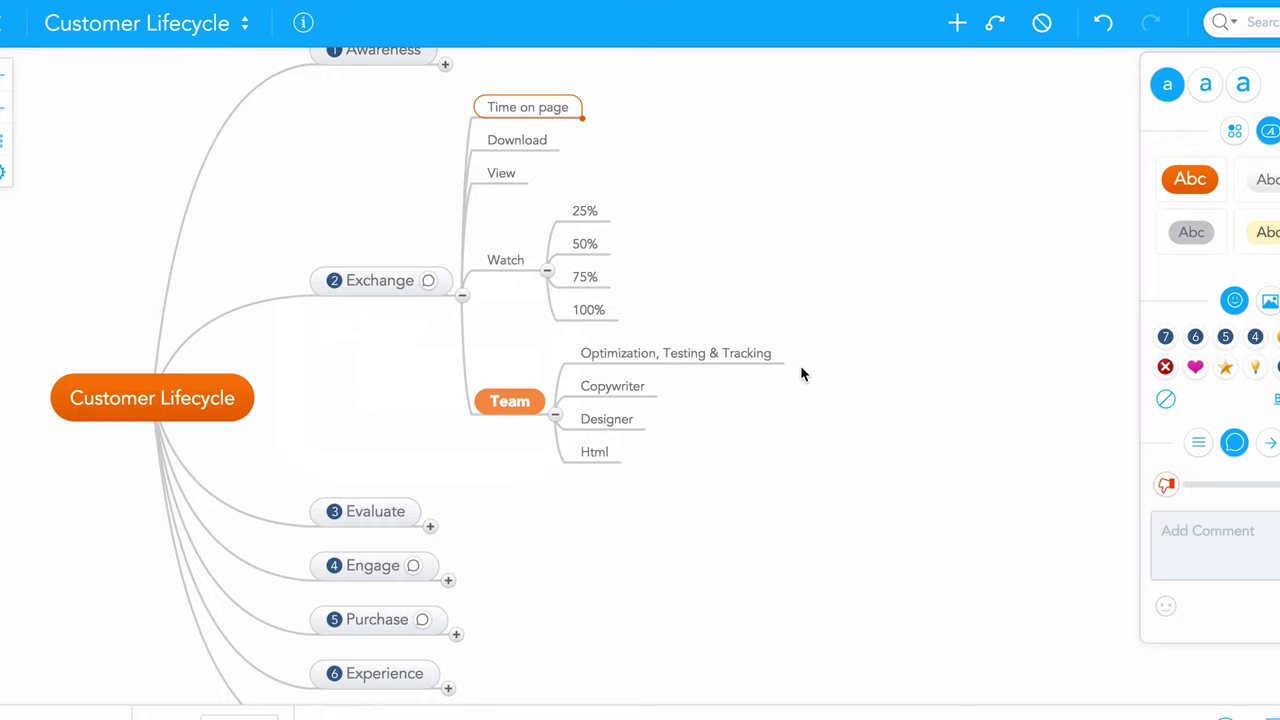
pyautogui.click(495, 139)
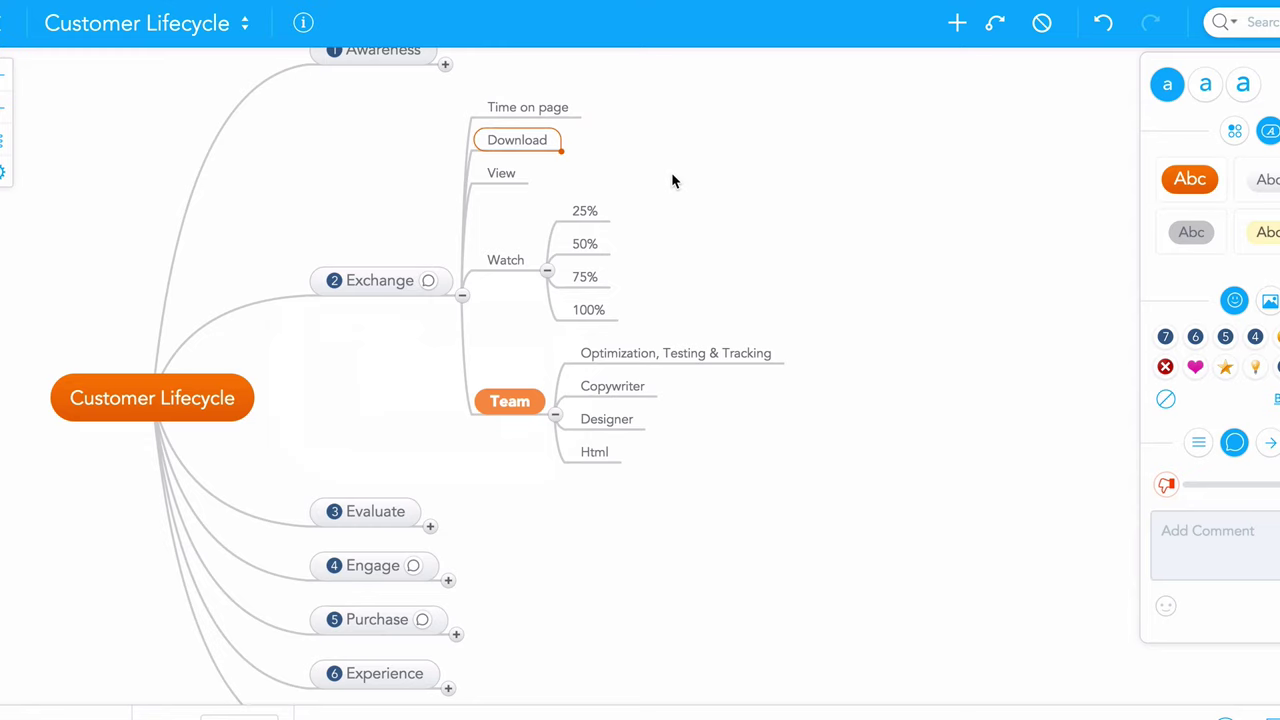
pyautogui.click(505, 176)
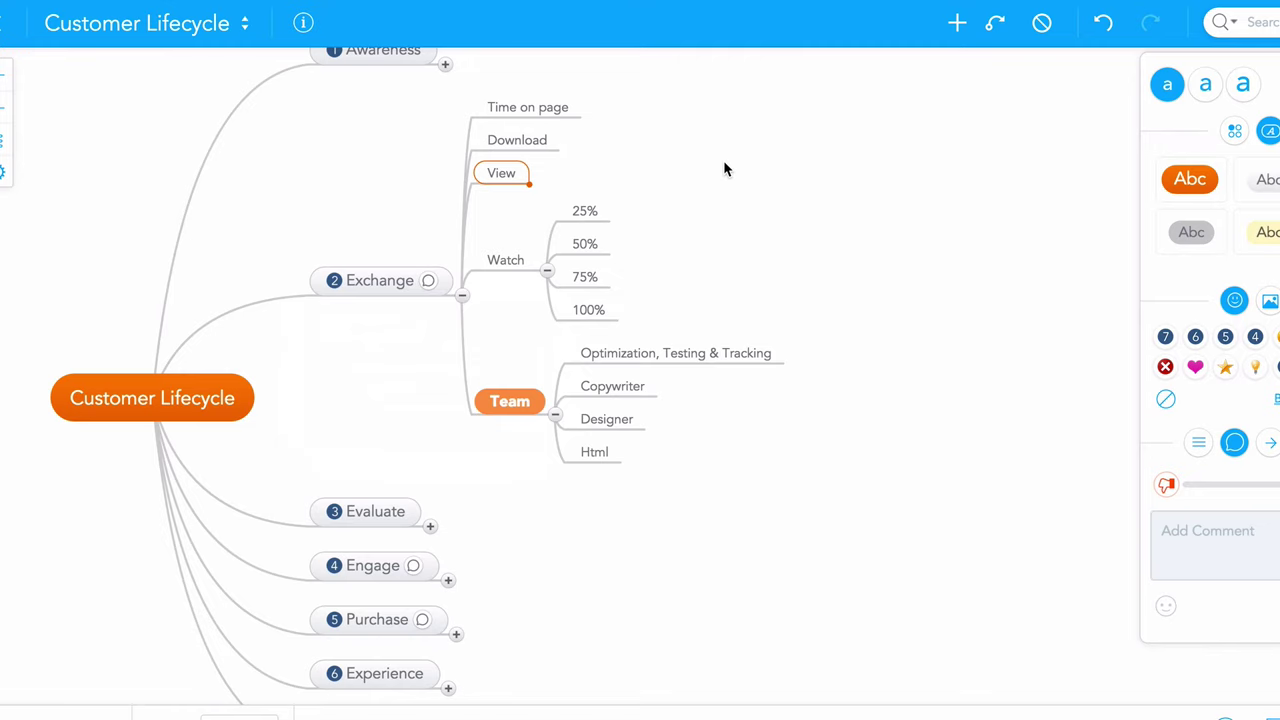
pyautogui.click(505, 262)
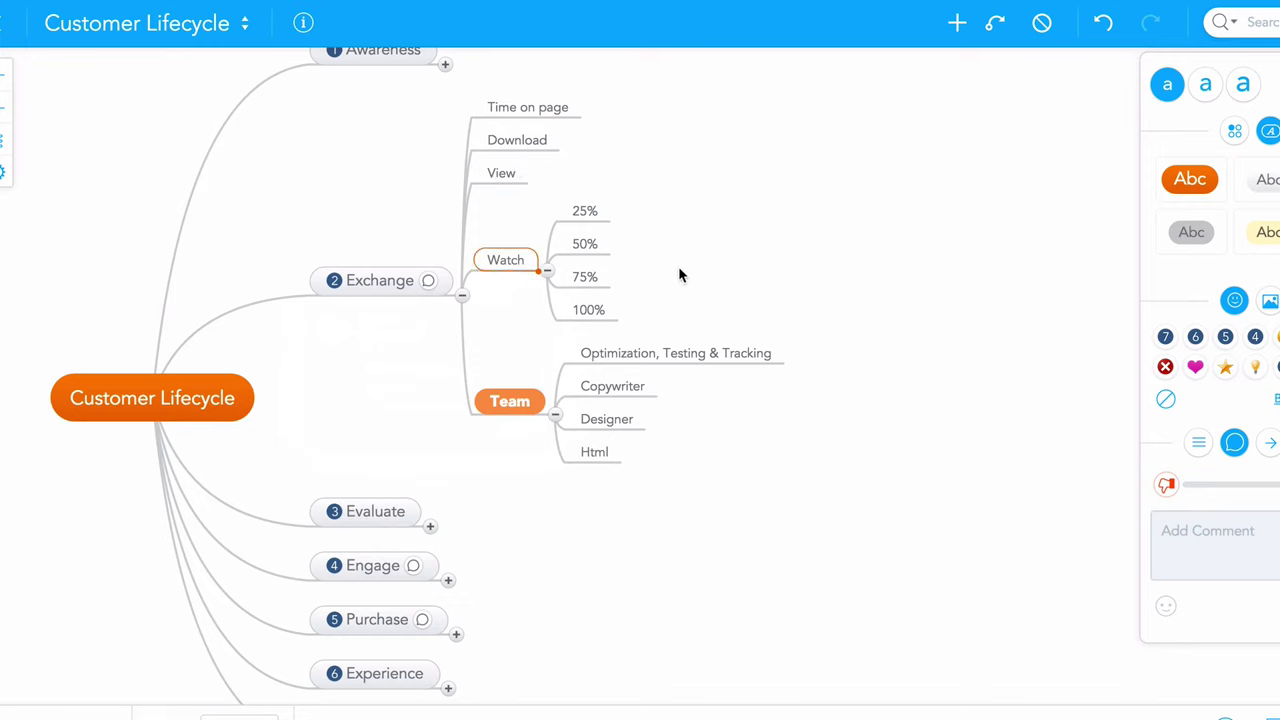
pyautogui.click(590, 211)
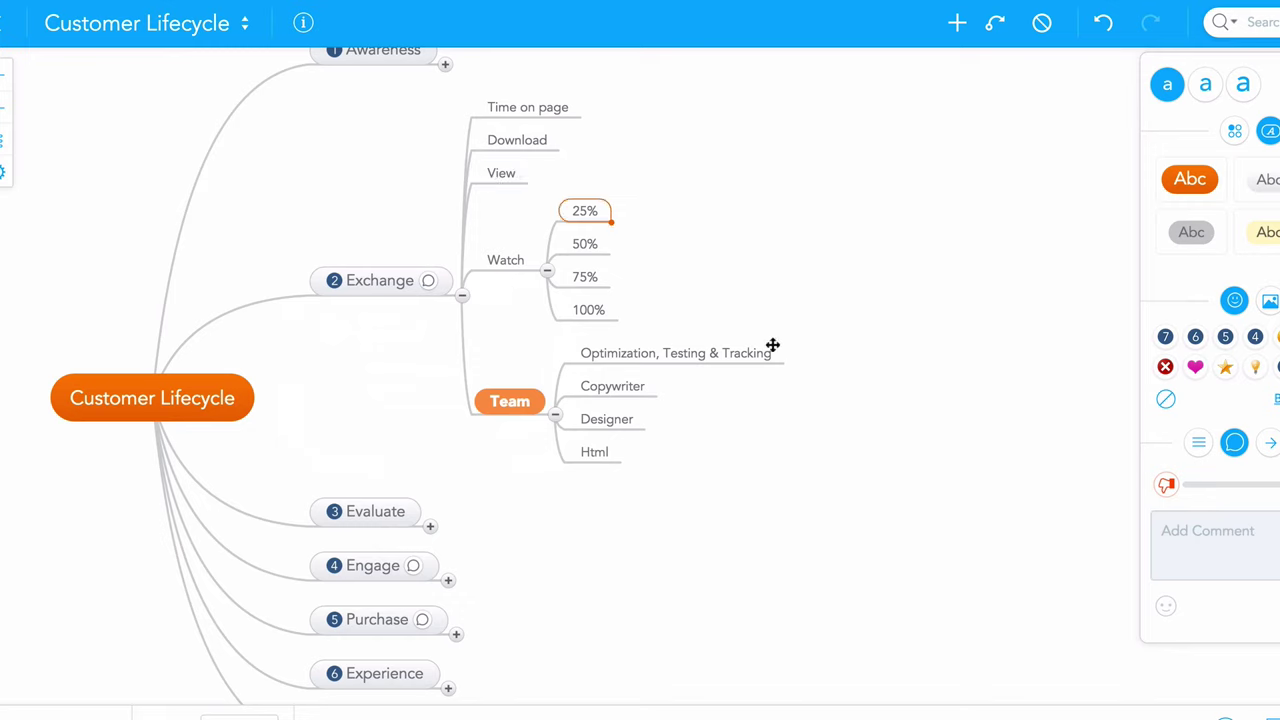
pyautogui.press('Down')
pyautogui.press('Down')
pyautogui.press('Down')
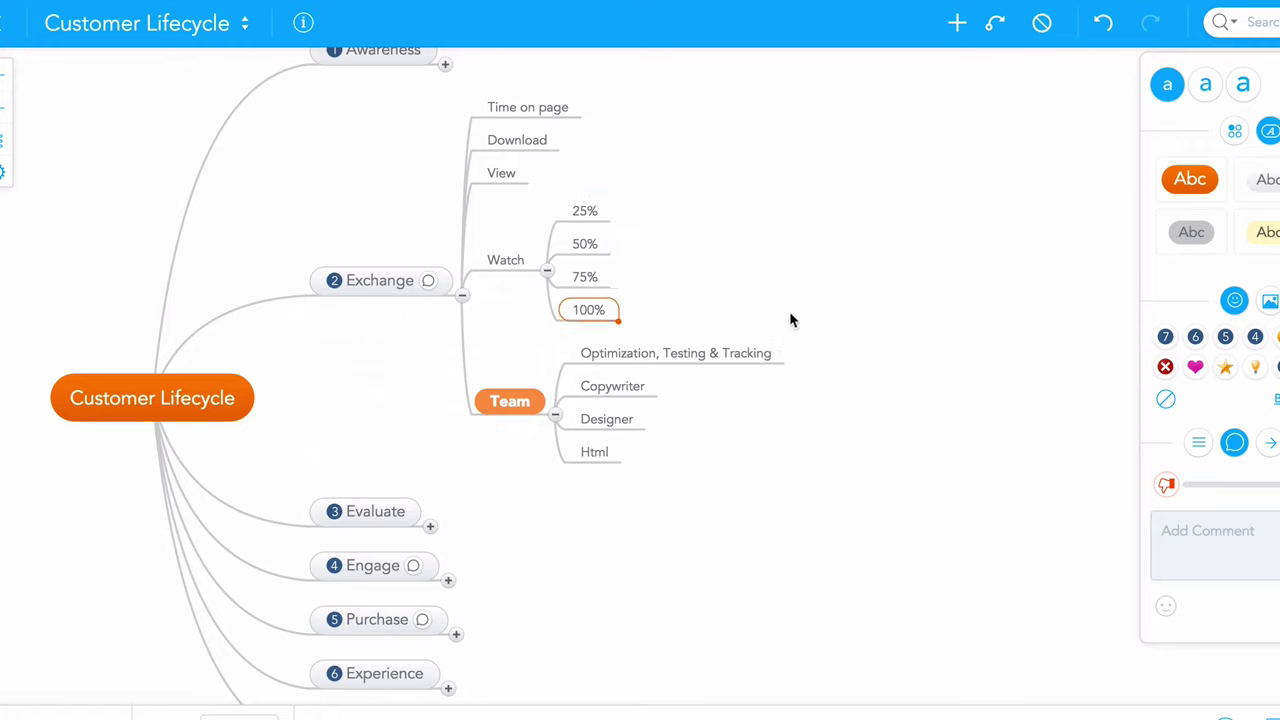
pyautogui.scroll(-1, 752, 453)
pyautogui.scroll(-2, 752, 453)
pyautogui.scroll(-2, 752, 453)
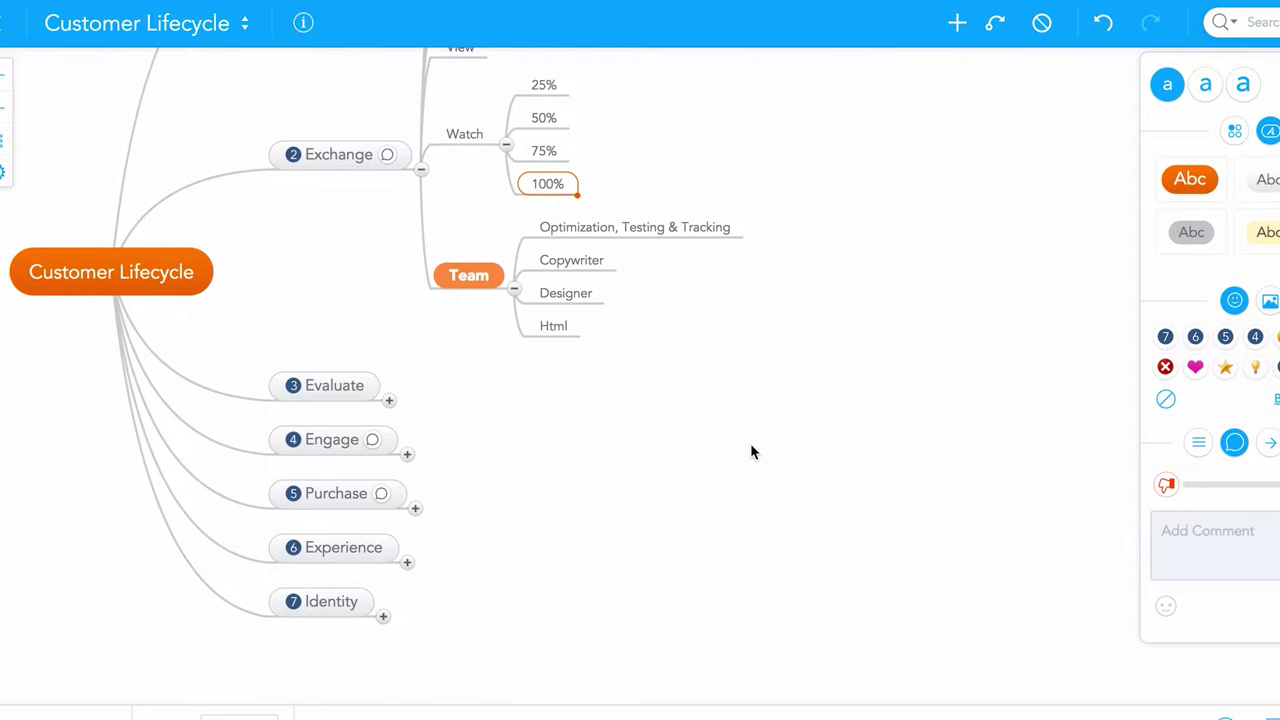
pyautogui.scroll(3, 752, 453)
pyautogui.scroll(2, 750, 443)
# - Select Exchange's Team roles Copywriter, Designer, Html, ending on Optimization, Testing & Tracking
pyautogui.click(428, 392)
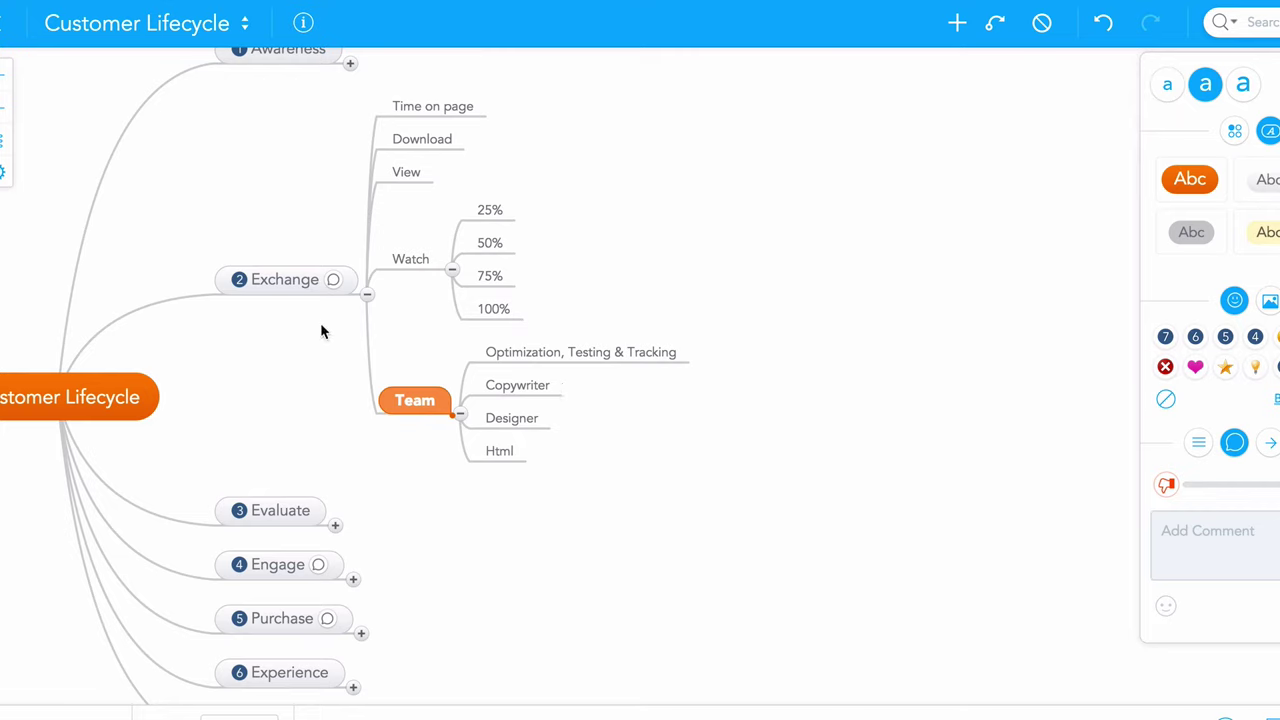
pyautogui.click(571, 358)
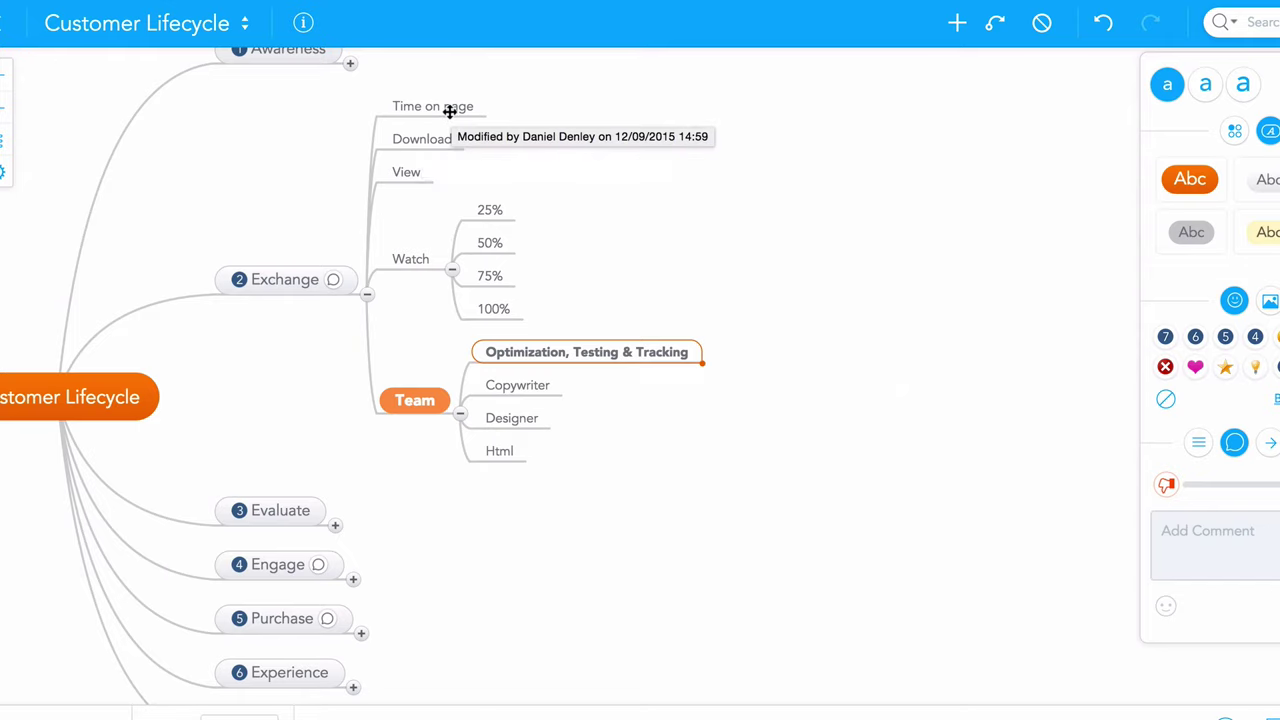
pyautogui.click(406, 174)
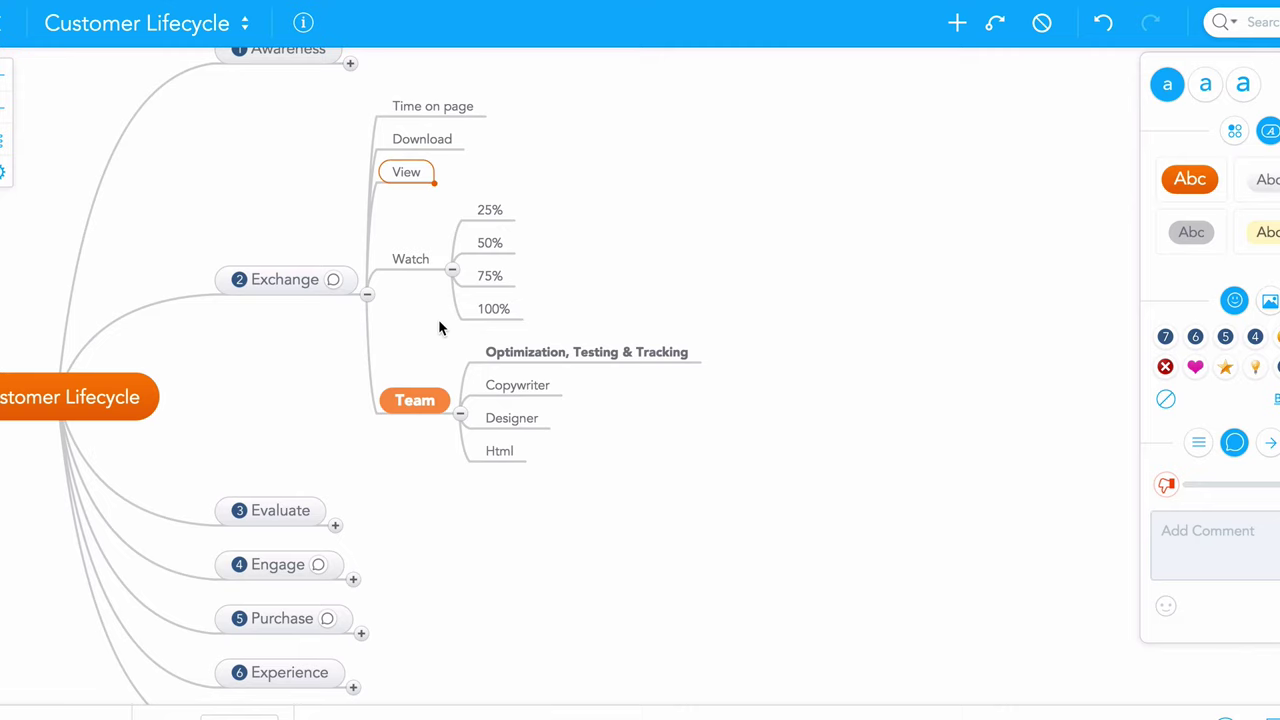
pyautogui.click(529, 386)
pyautogui.click(507, 428)
pyautogui.click(500, 454)
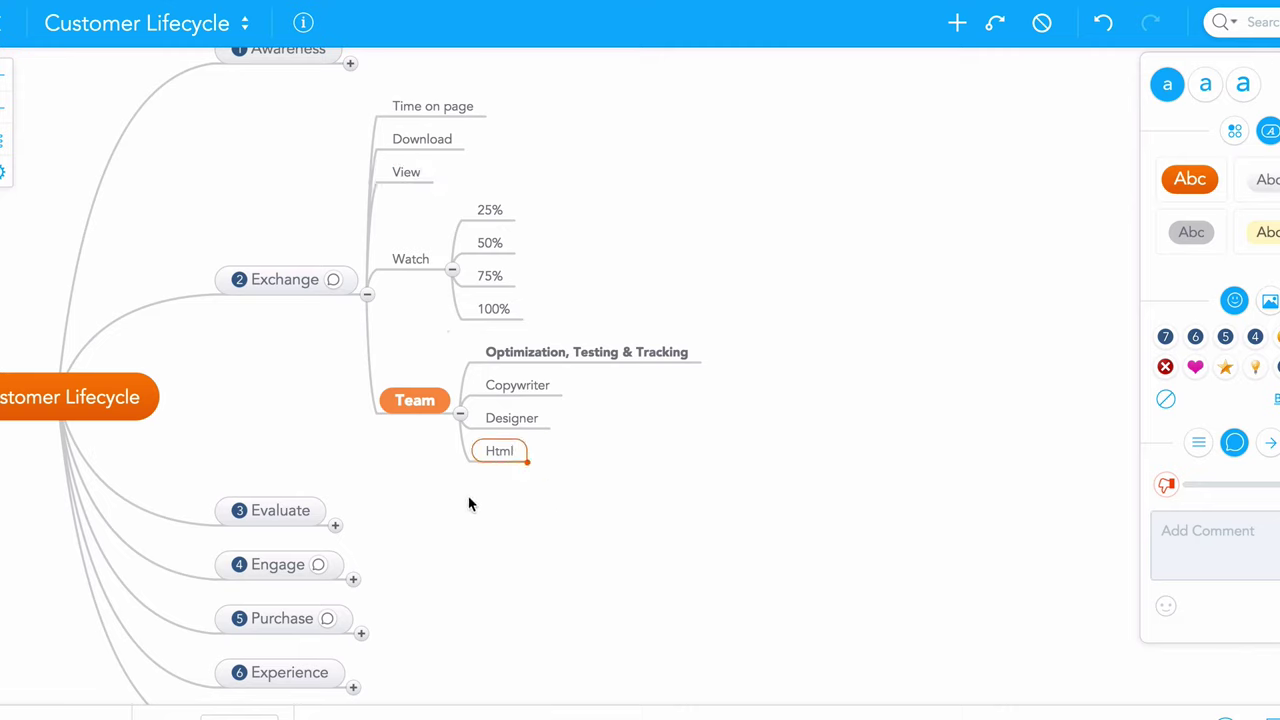
pyautogui.click(533, 355)
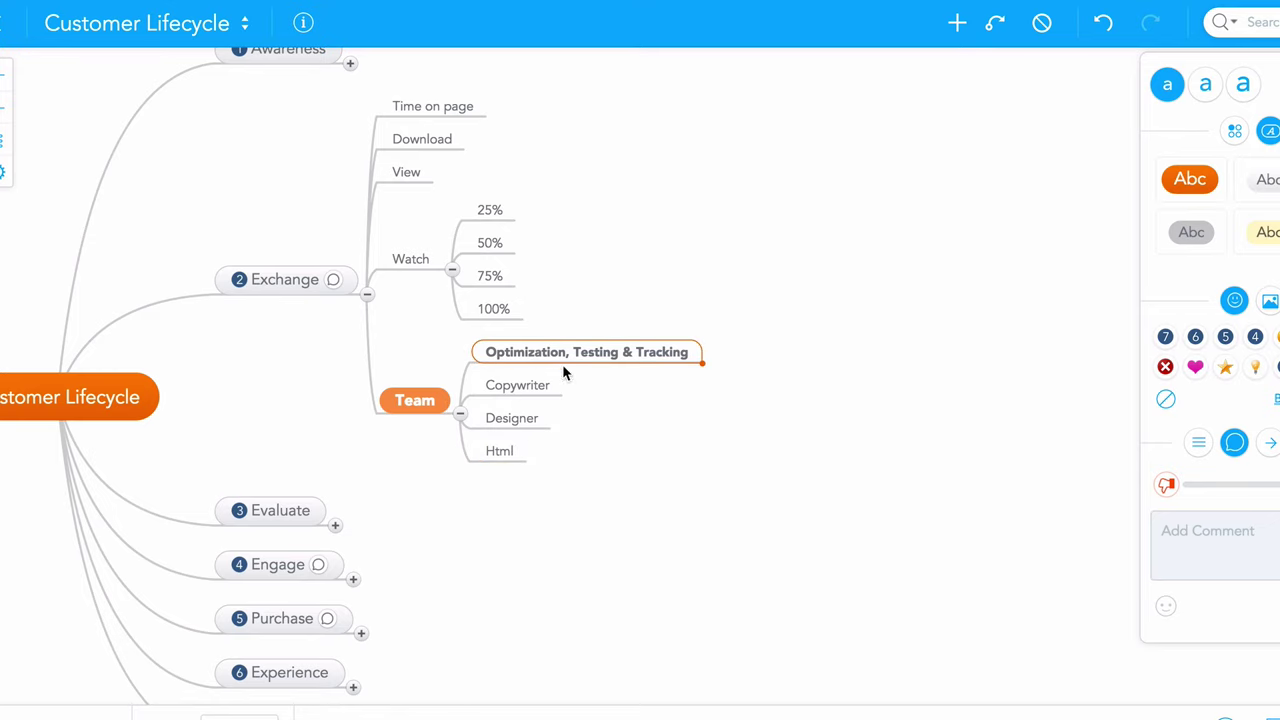
# - Collapse Exchange, expand Evaluate, and fold its Team node
pyautogui.click(366, 292)
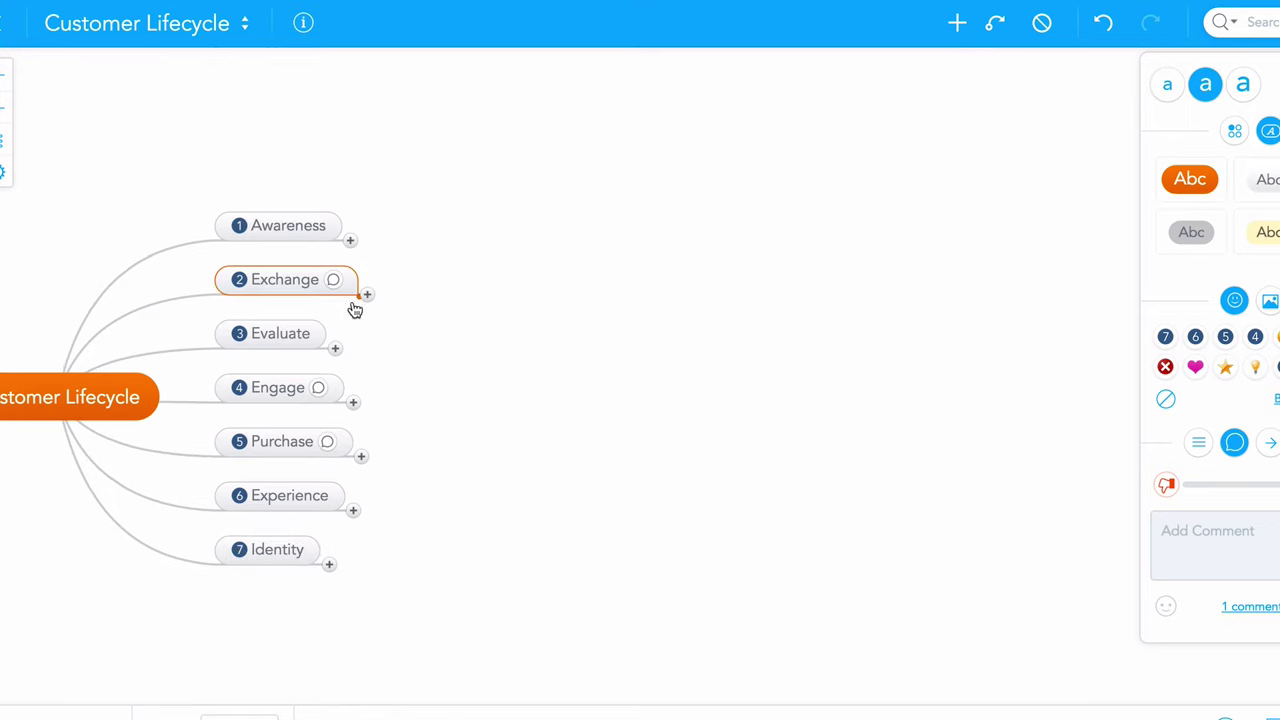
pyautogui.click(335, 349)
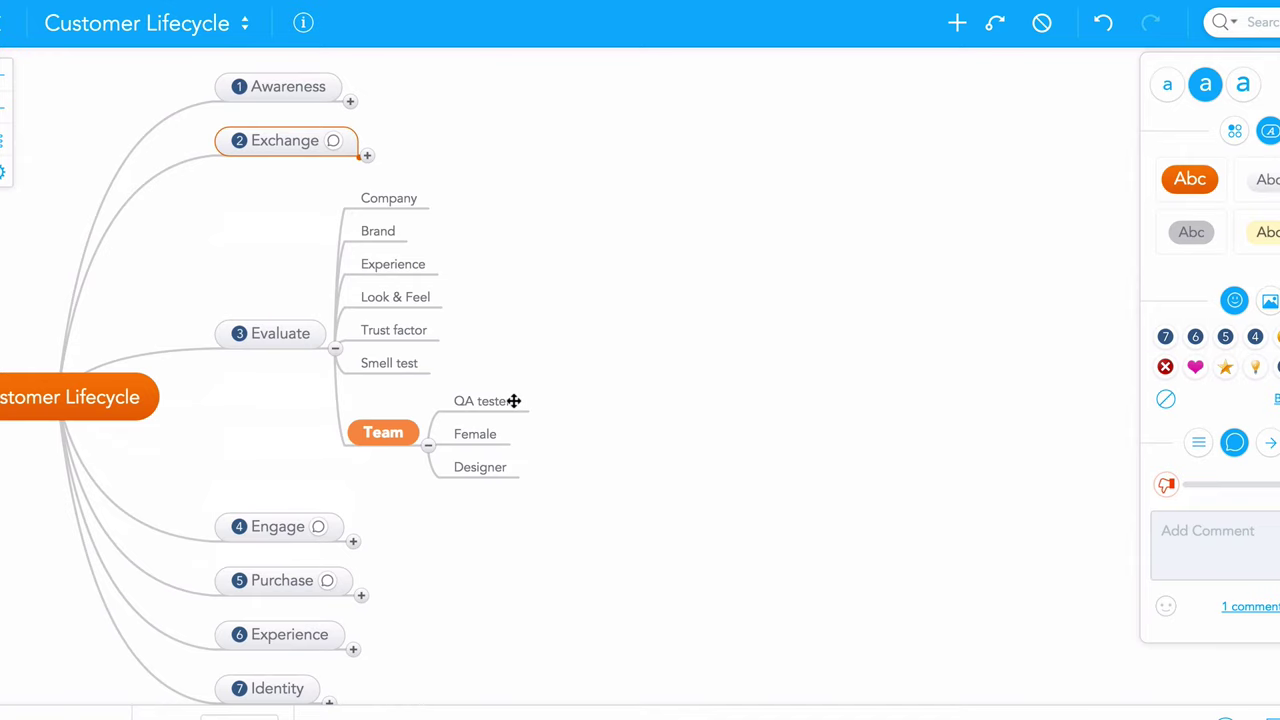
pyautogui.click(335, 349)
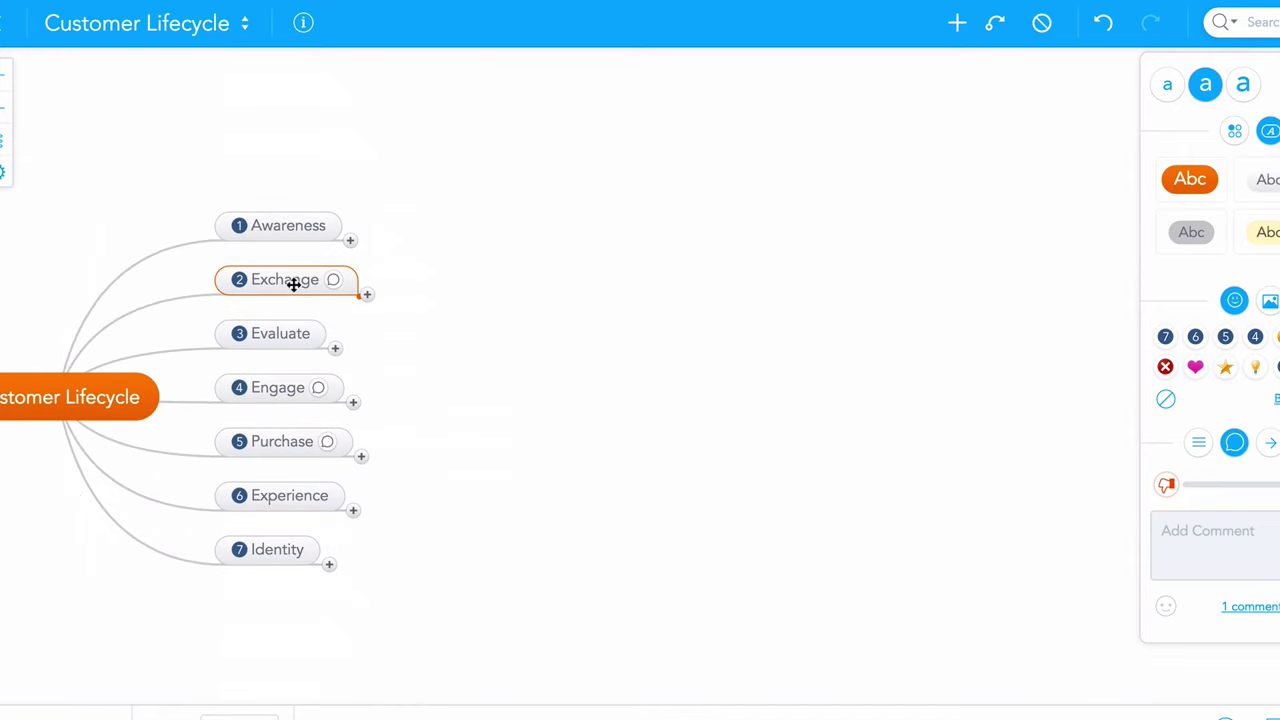
pyautogui.click(335, 349)
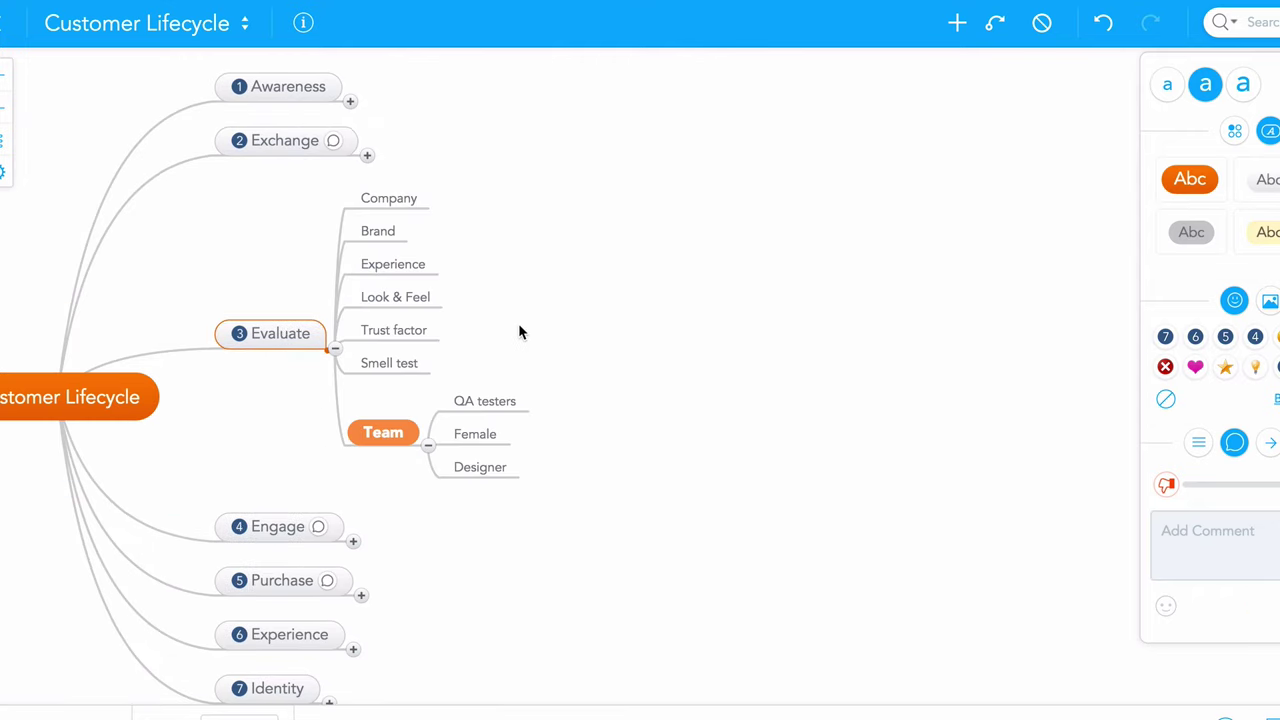
pyautogui.click(428, 445)
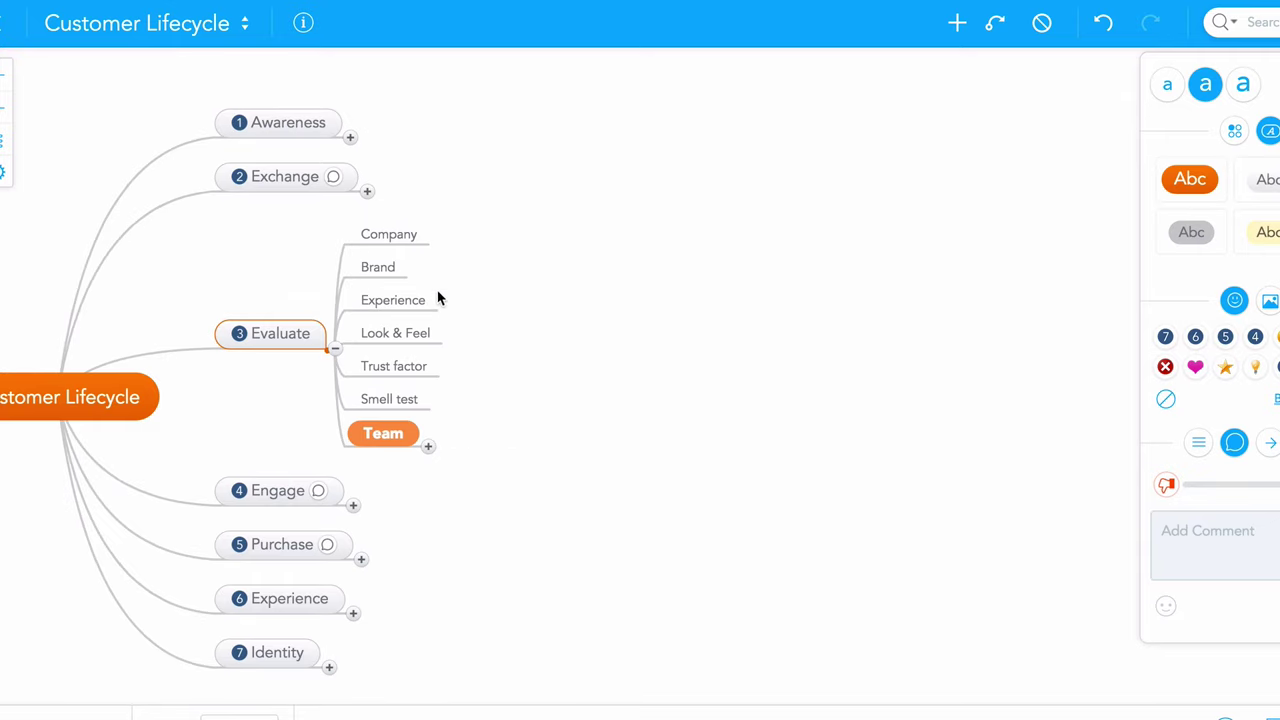
# - Browse Evaluate's Company, Look & Feel, Trust factor and Smell test subtopics
pyautogui.click(410, 241)
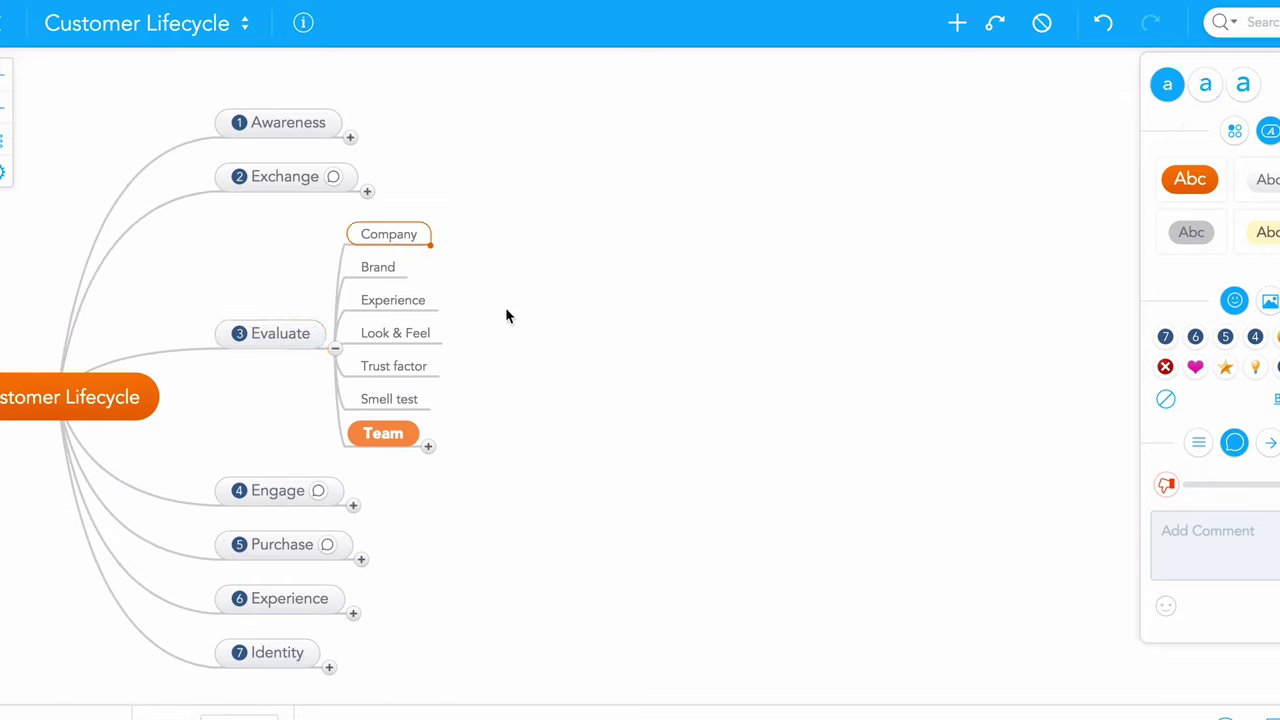
pyautogui.click(412, 330)
pyautogui.click(388, 370)
pyautogui.click(398, 398)
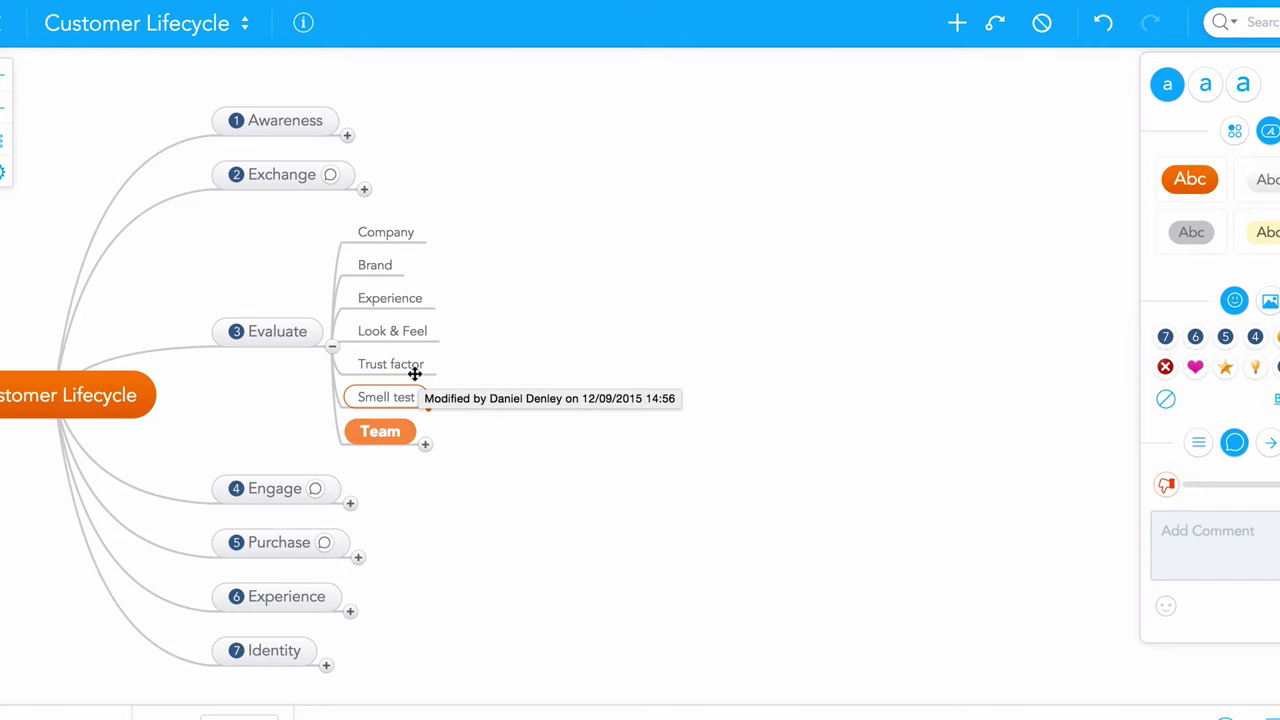
pyautogui.click(414, 373)
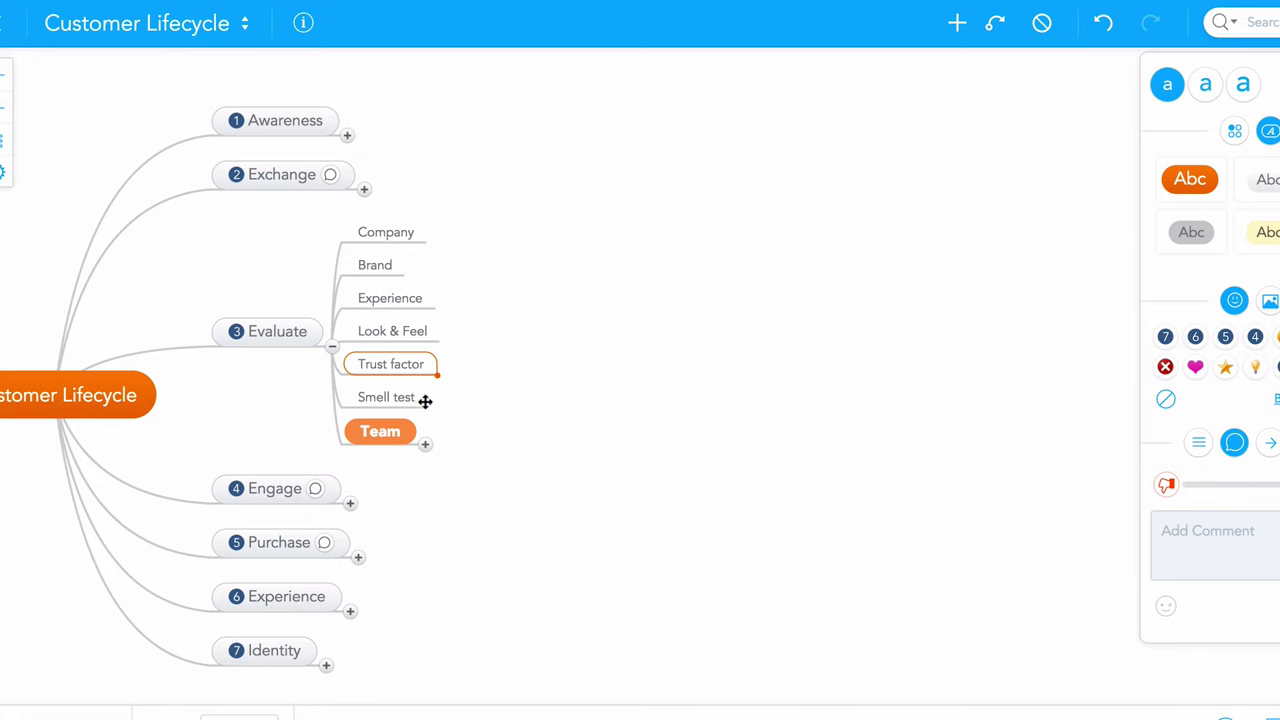
# - Expand Evaluate's Team node and select QA testers, Female and Designer in turn
pyautogui.click(426, 445)
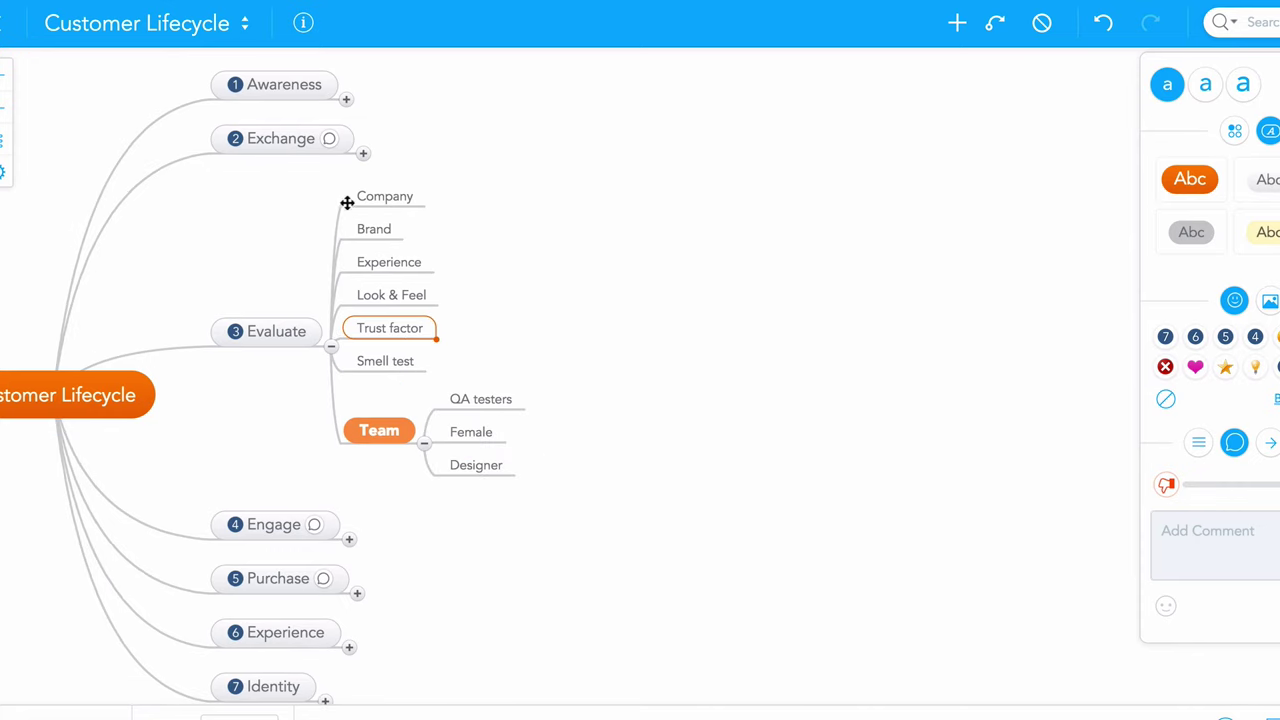
pyautogui.click(483, 401)
pyautogui.click(476, 440)
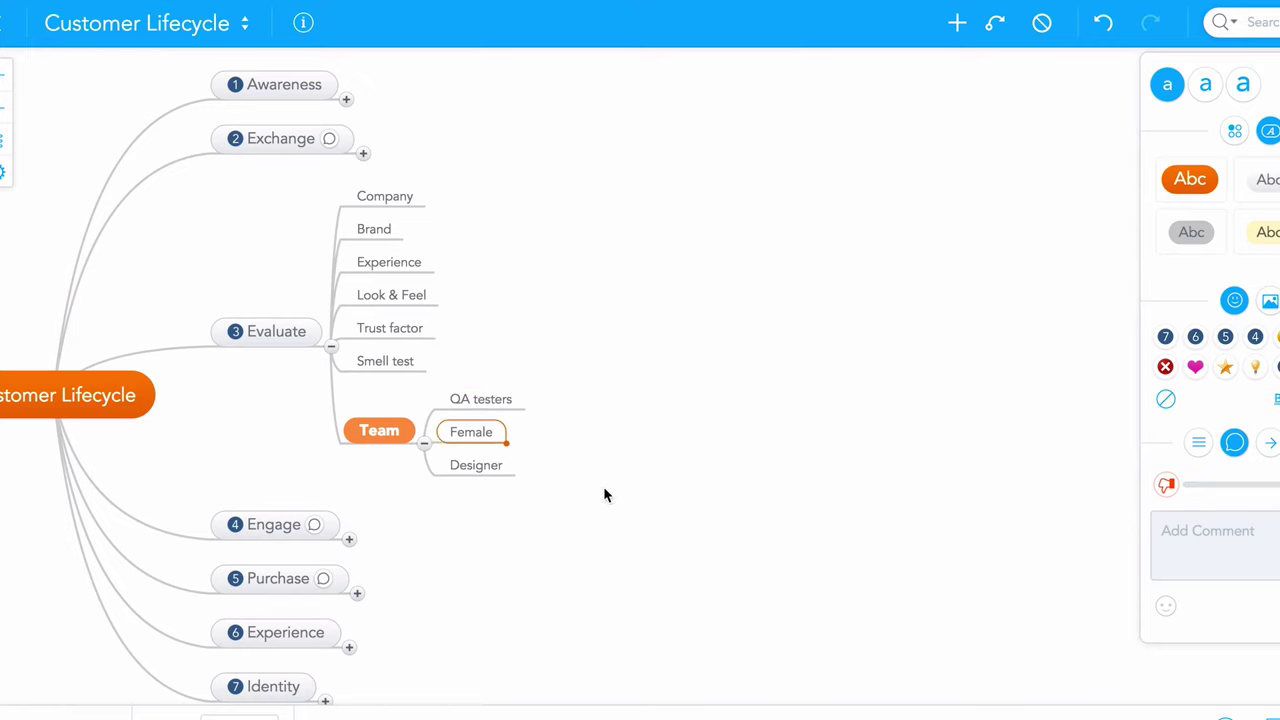
pyautogui.click(486, 470)
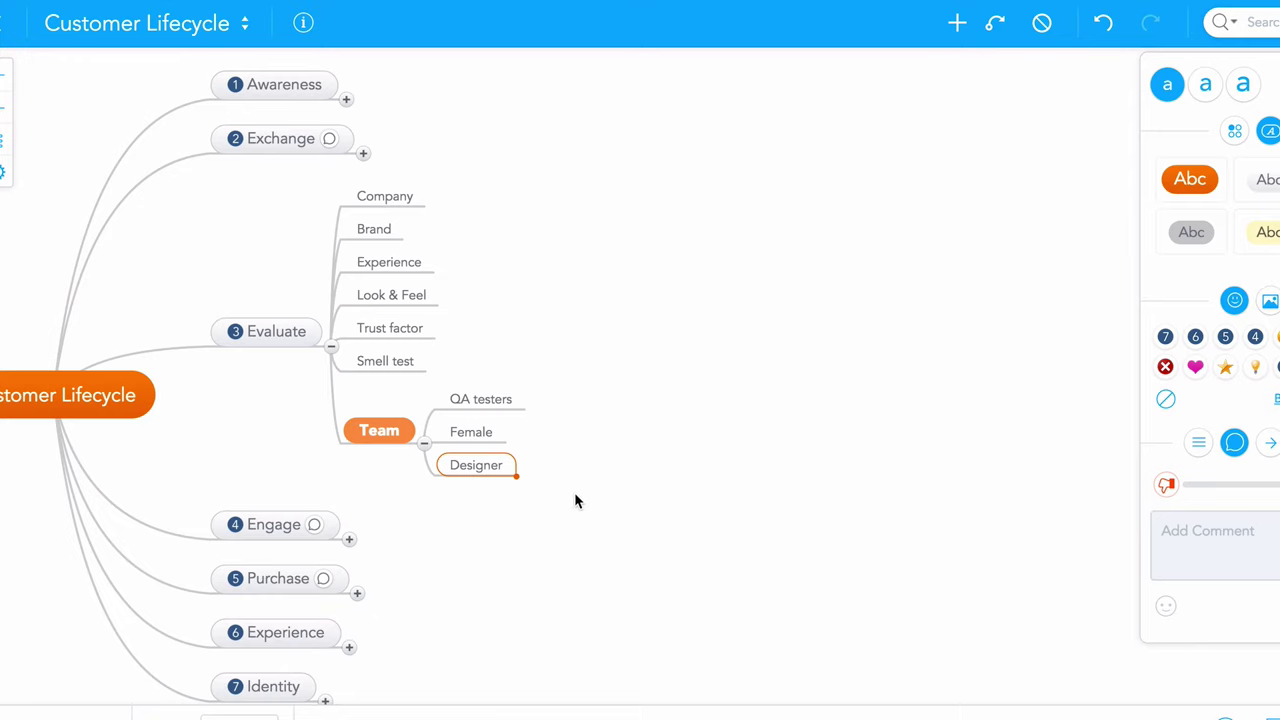
pyautogui.click(485, 441)
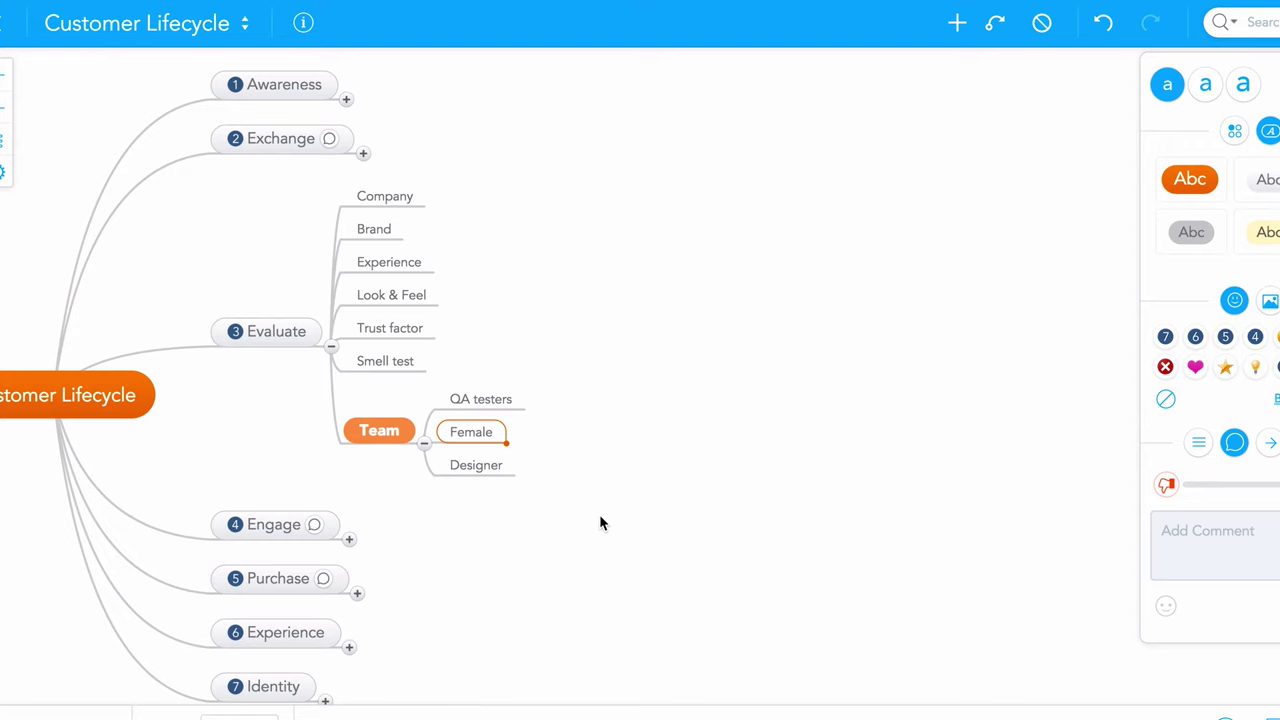
# - Collapse Evaluate, review the stages, and expand Engage to show What and How
pyautogui.click(332, 351)
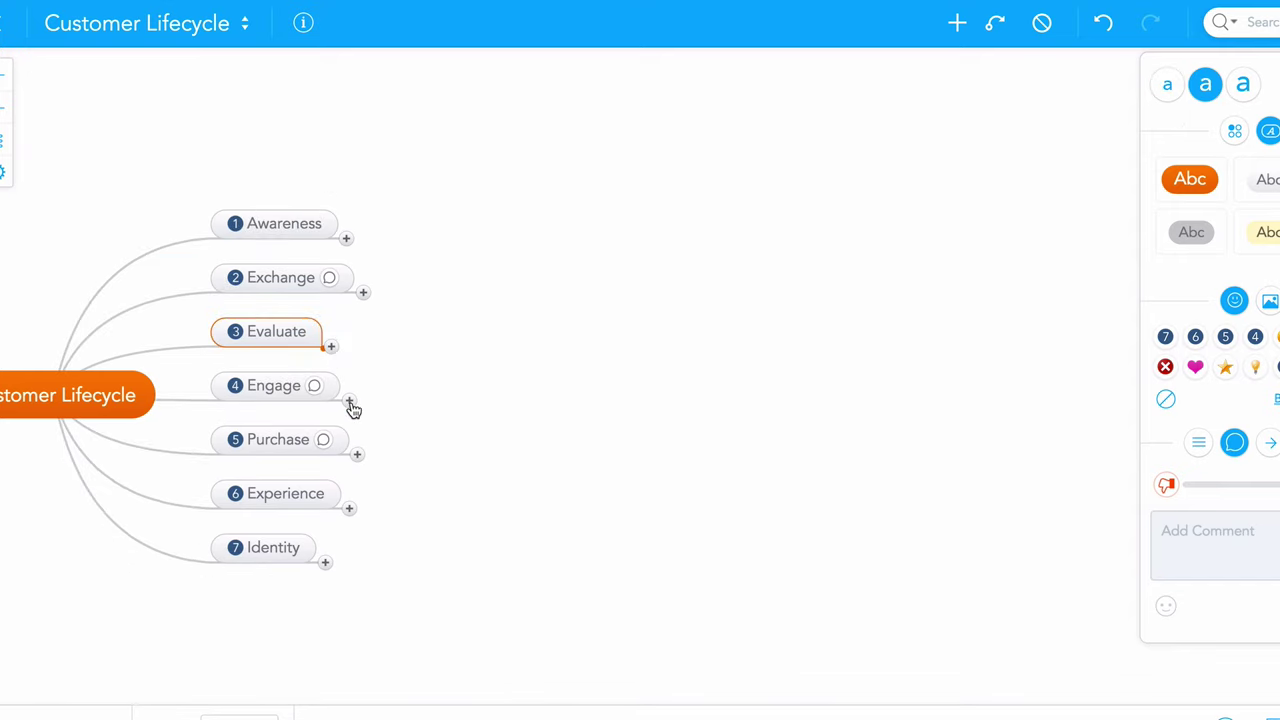
pyautogui.click(350, 403)
pyautogui.click(350, 403)
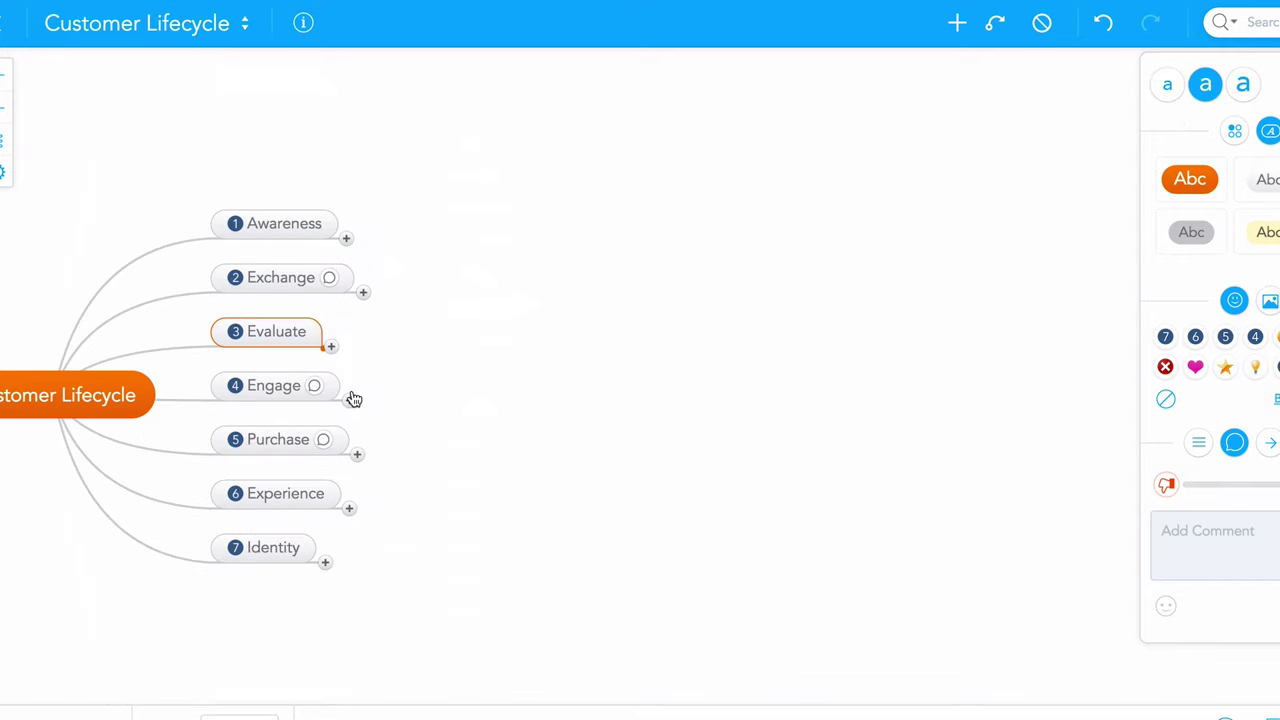
pyautogui.click(285, 216)
pyautogui.click(293, 283)
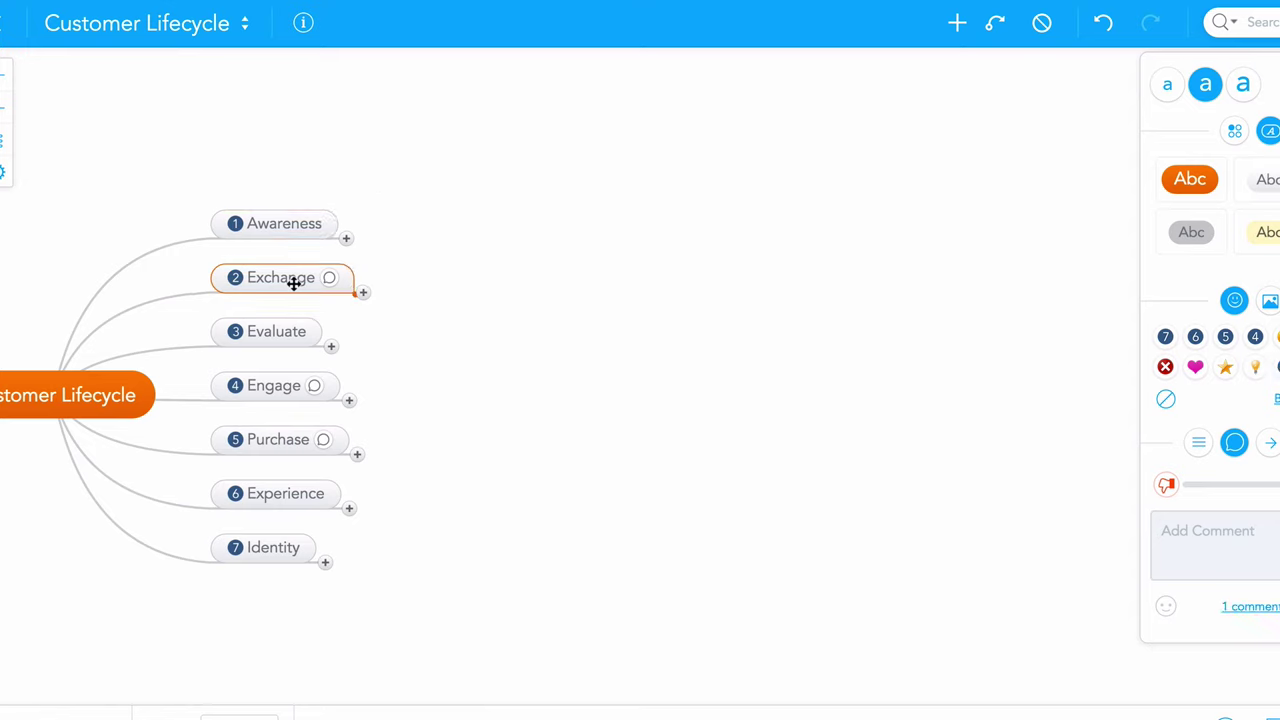
pyautogui.click(287, 341)
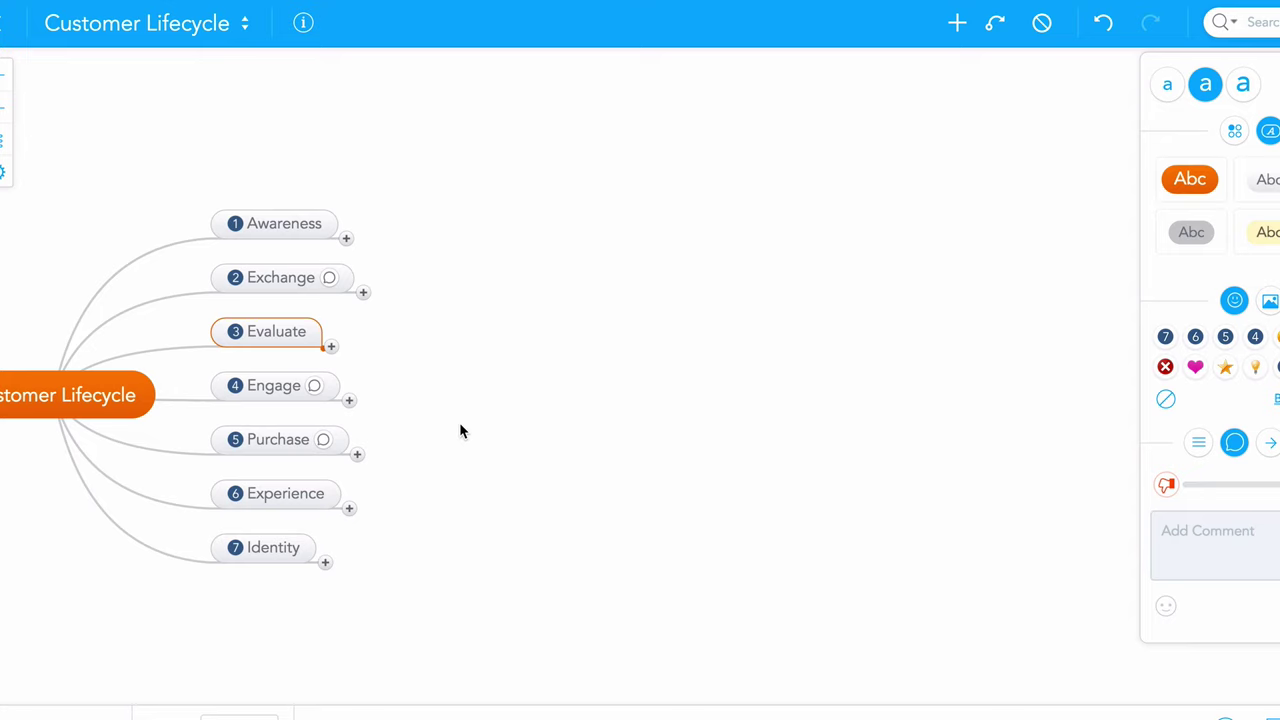
pyautogui.moveTo(314, 386)
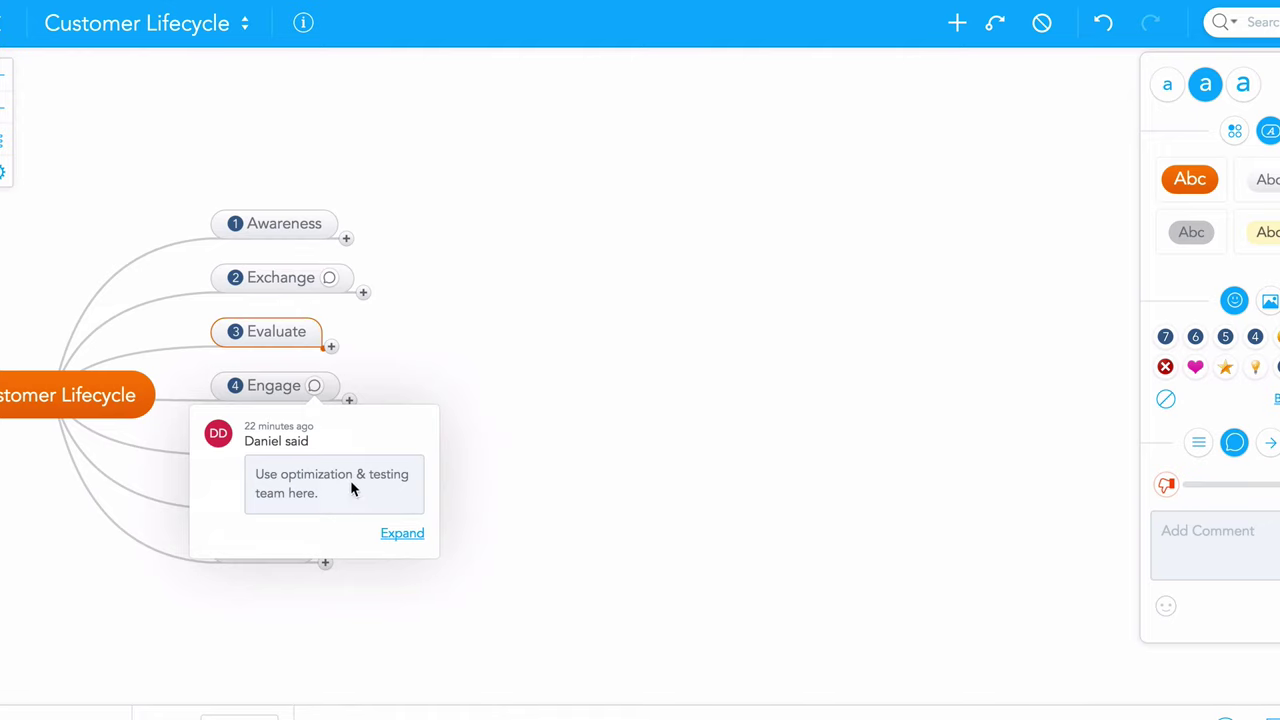
pyautogui.click(349, 400)
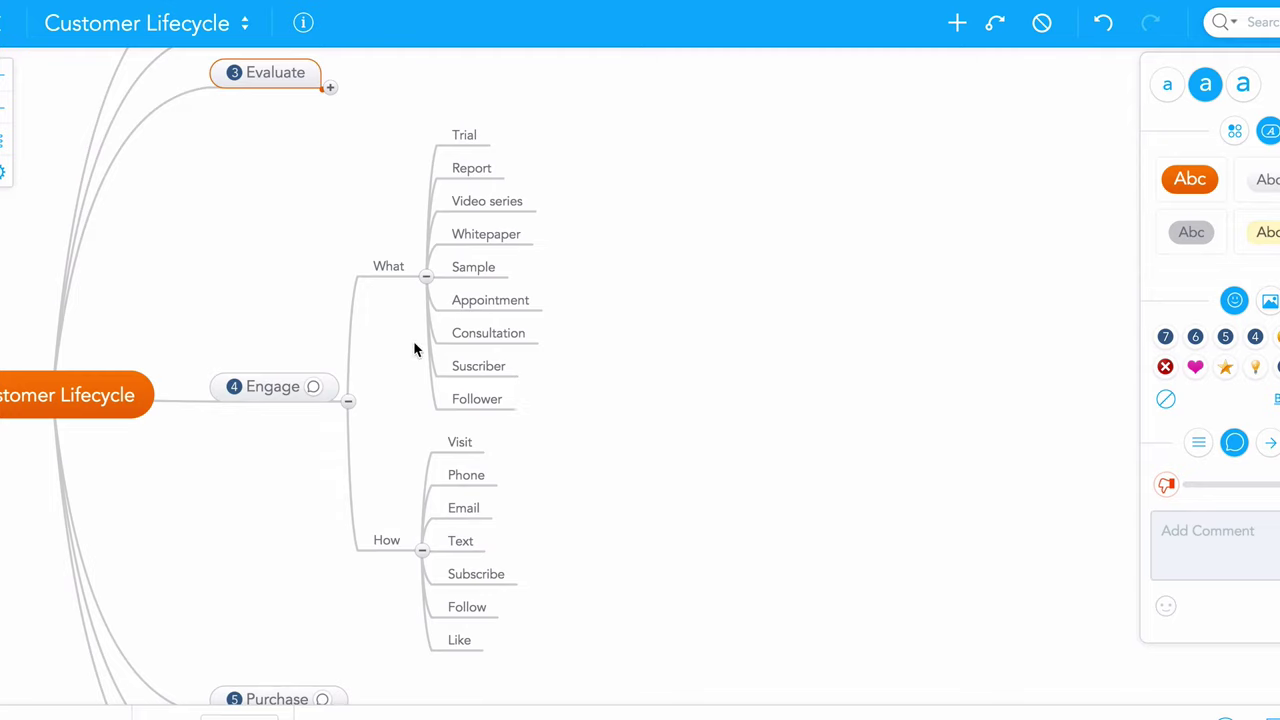
# - Make the What and How labels under Engage bold with Ctrl+B
pyautogui.click(397, 280)
pyautogui.hotkey('ctrl', 'b')
pyautogui.rightClick(382, 546)
pyautogui.click(540, 511)
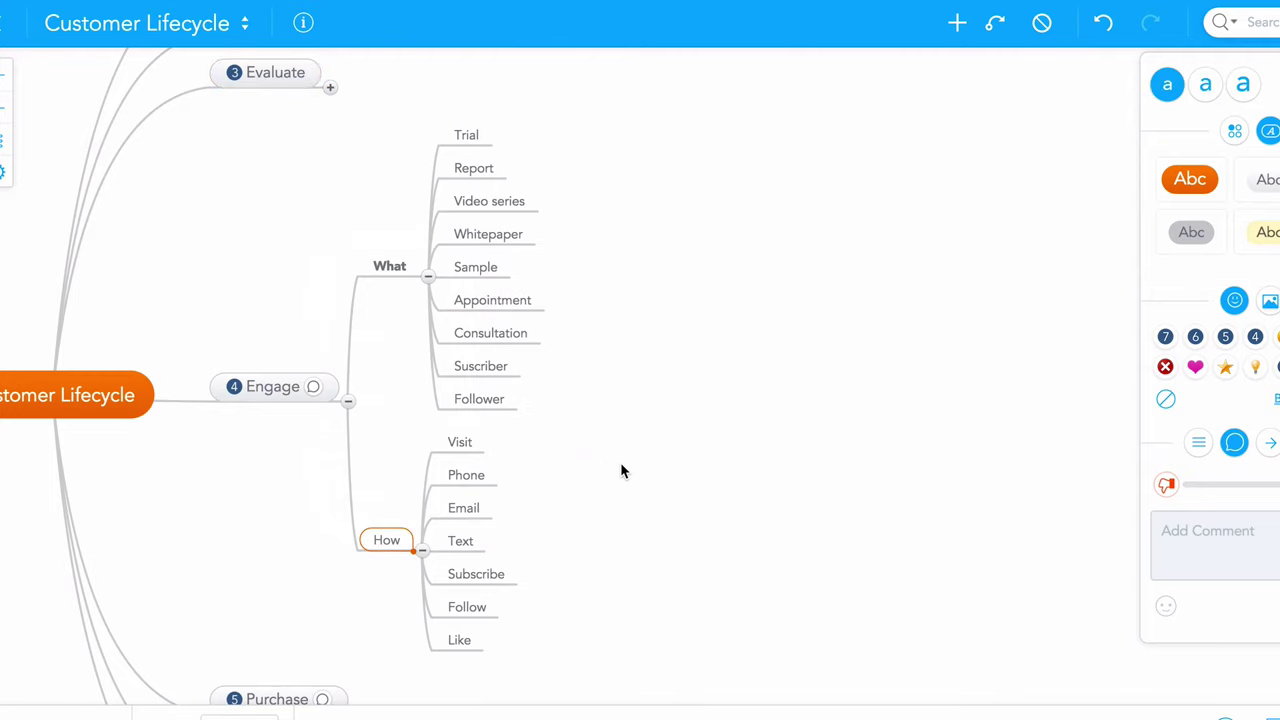
pyautogui.hotkey('ctrl', 'b')
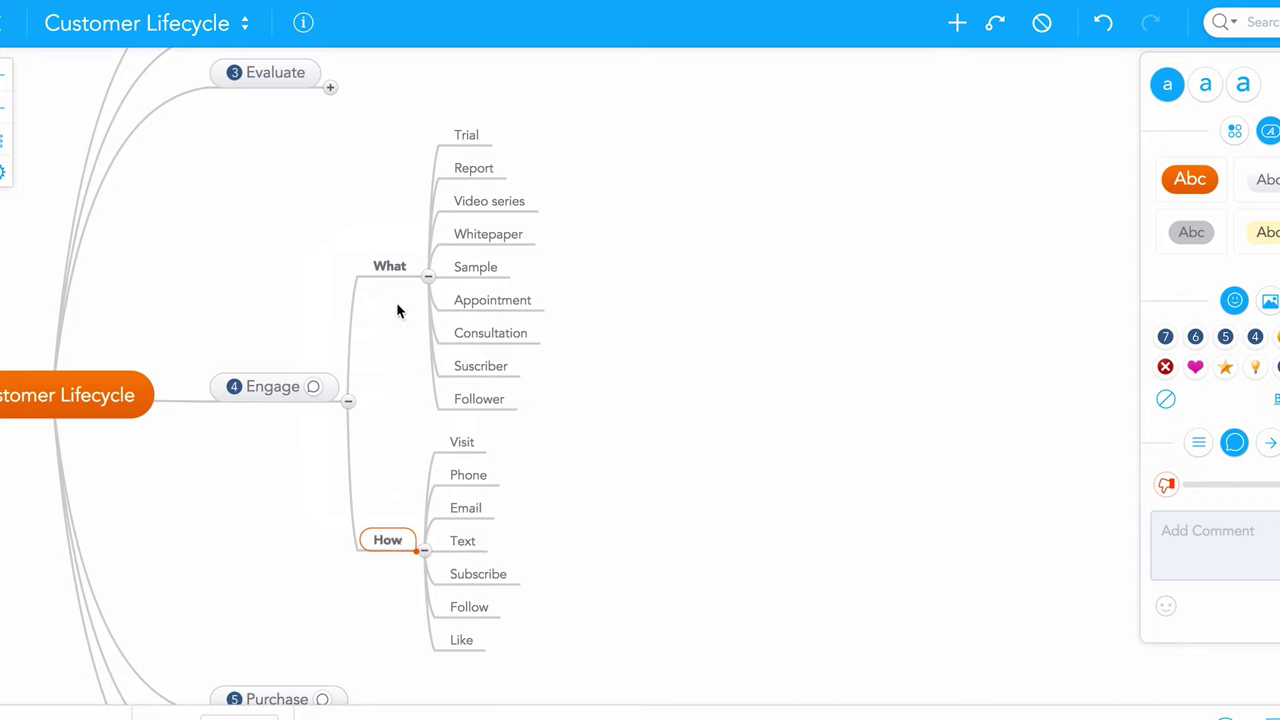
# - Step down through What's items from Trial to Report, Sample, Appointment and Follower
pyautogui.click(468, 137)
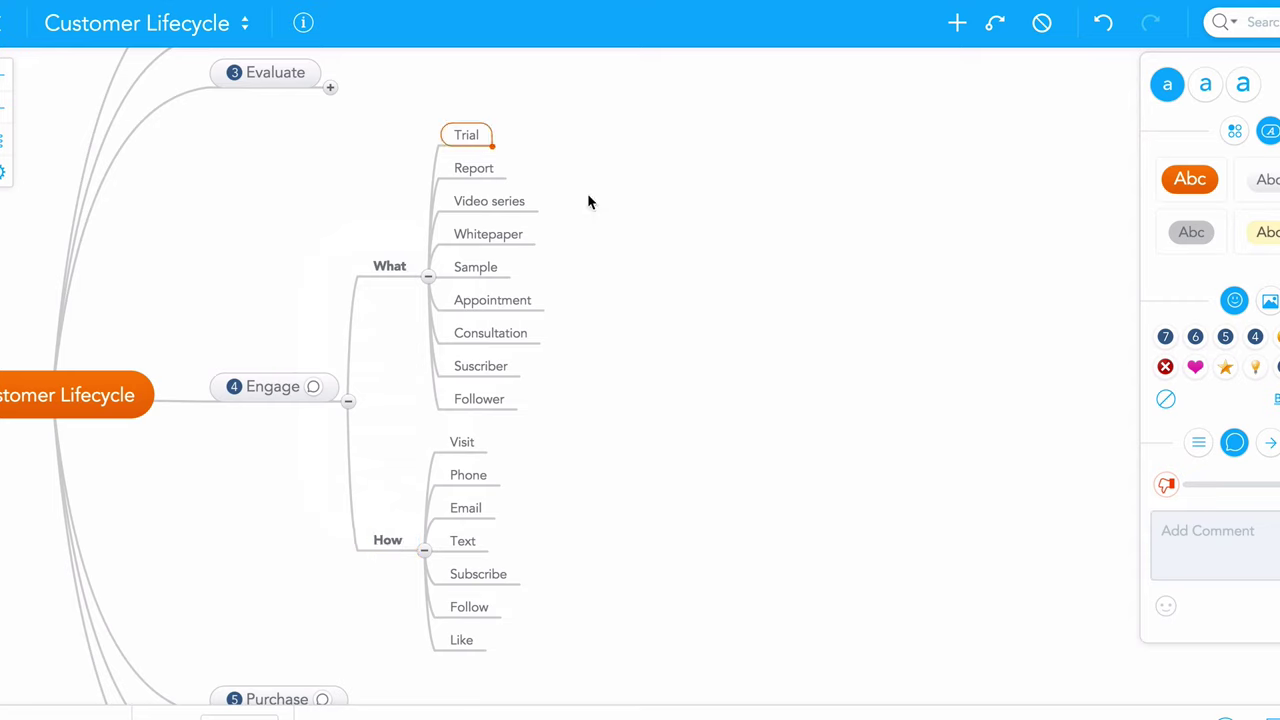
pyautogui.press('Down')
pyautogui.press('Down')
pyautogui.press('Down')
pyautogui.press('Down')
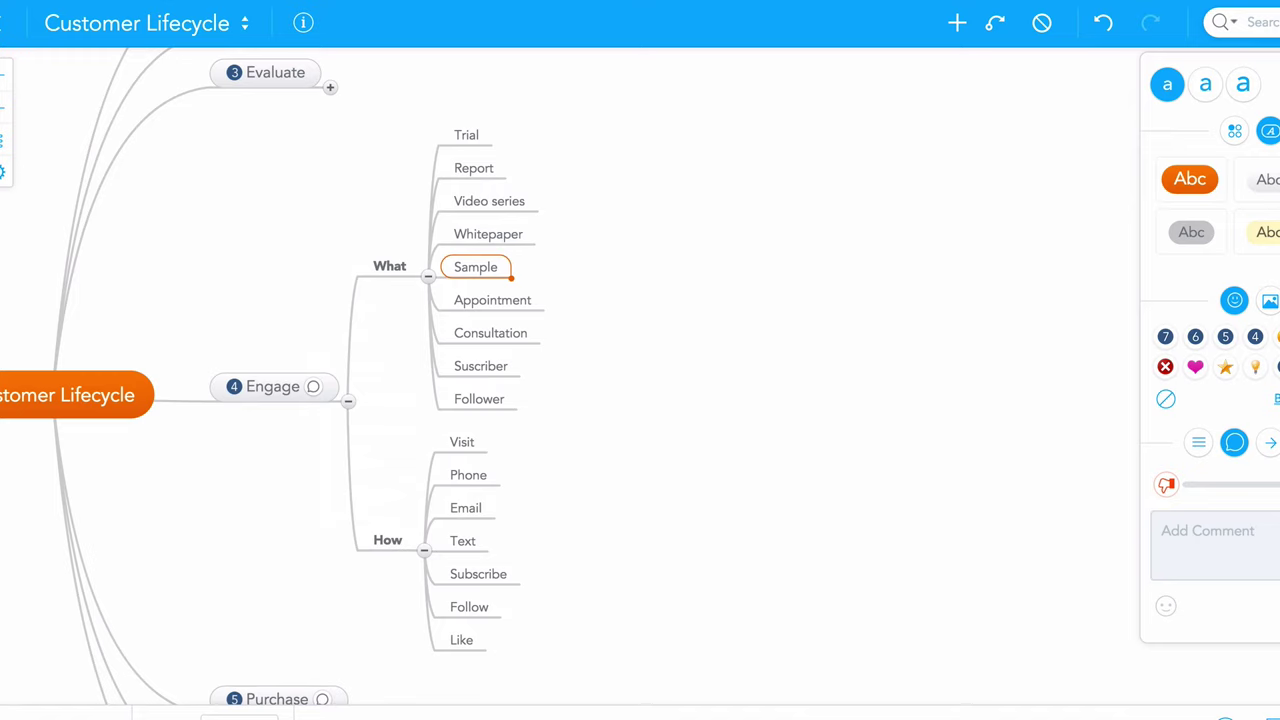
pyautogui.press('Down')
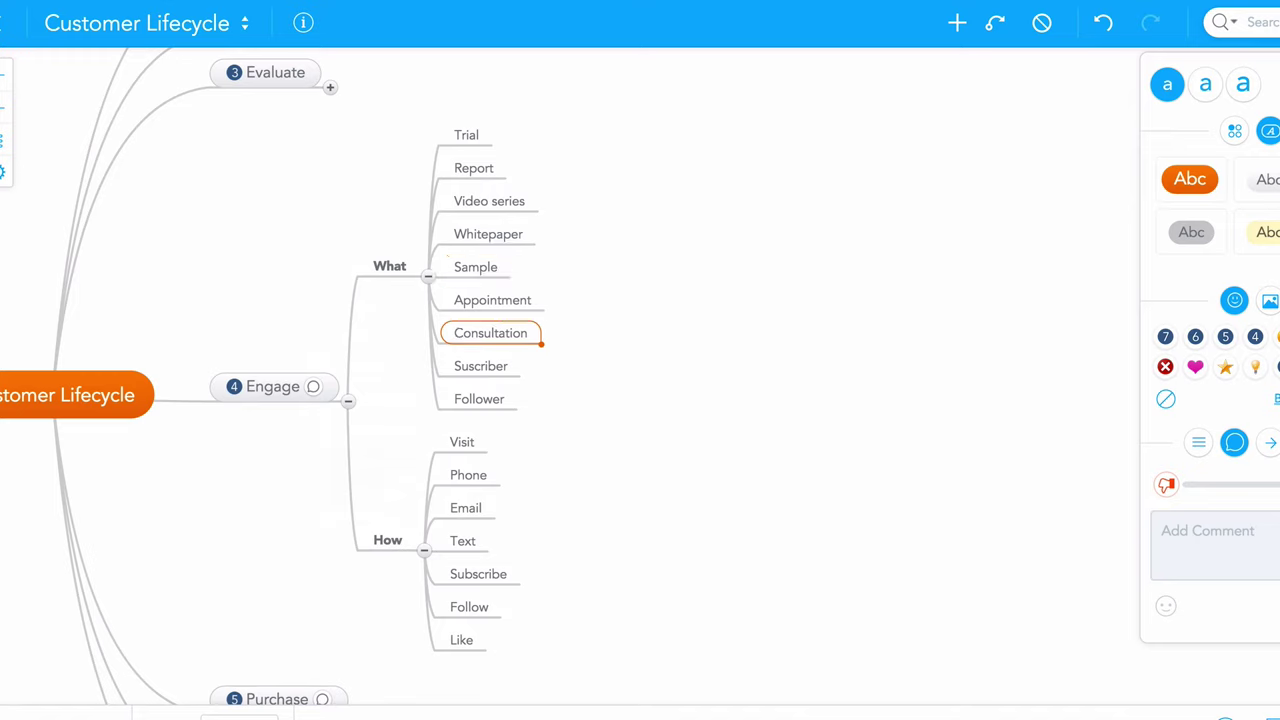
pyautogui.press('Down')
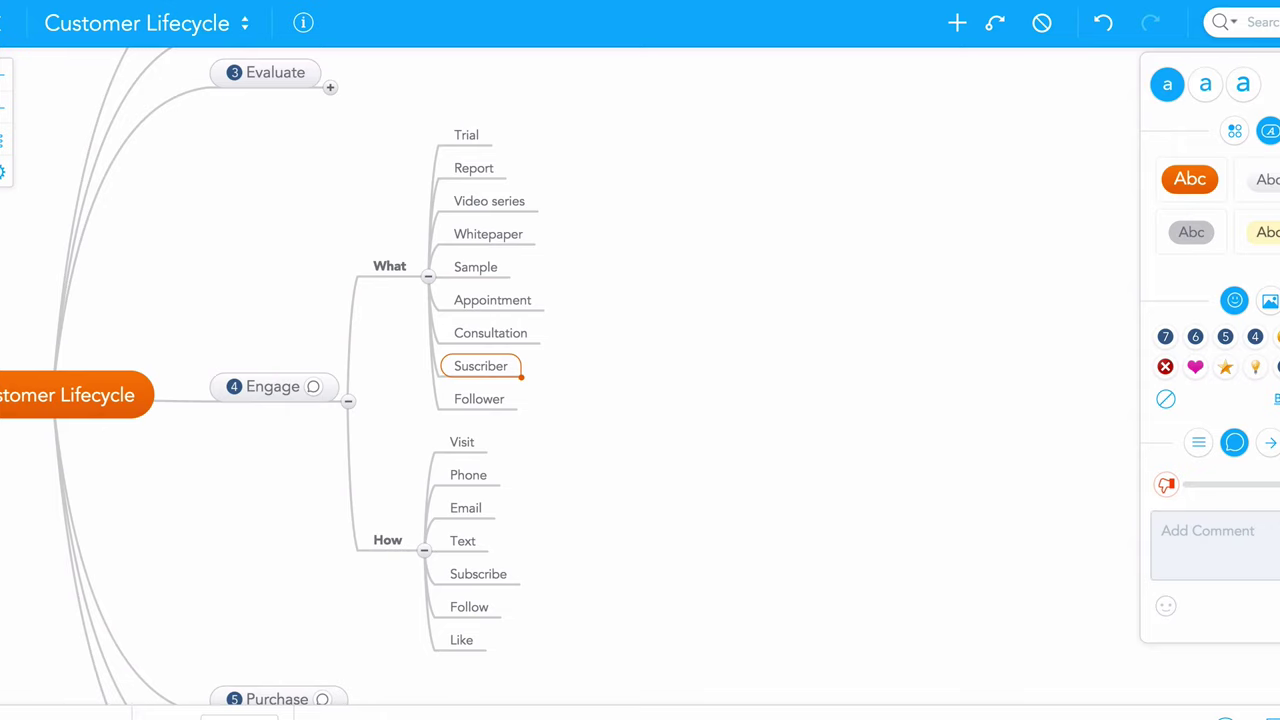
pyautogui.press('Down')
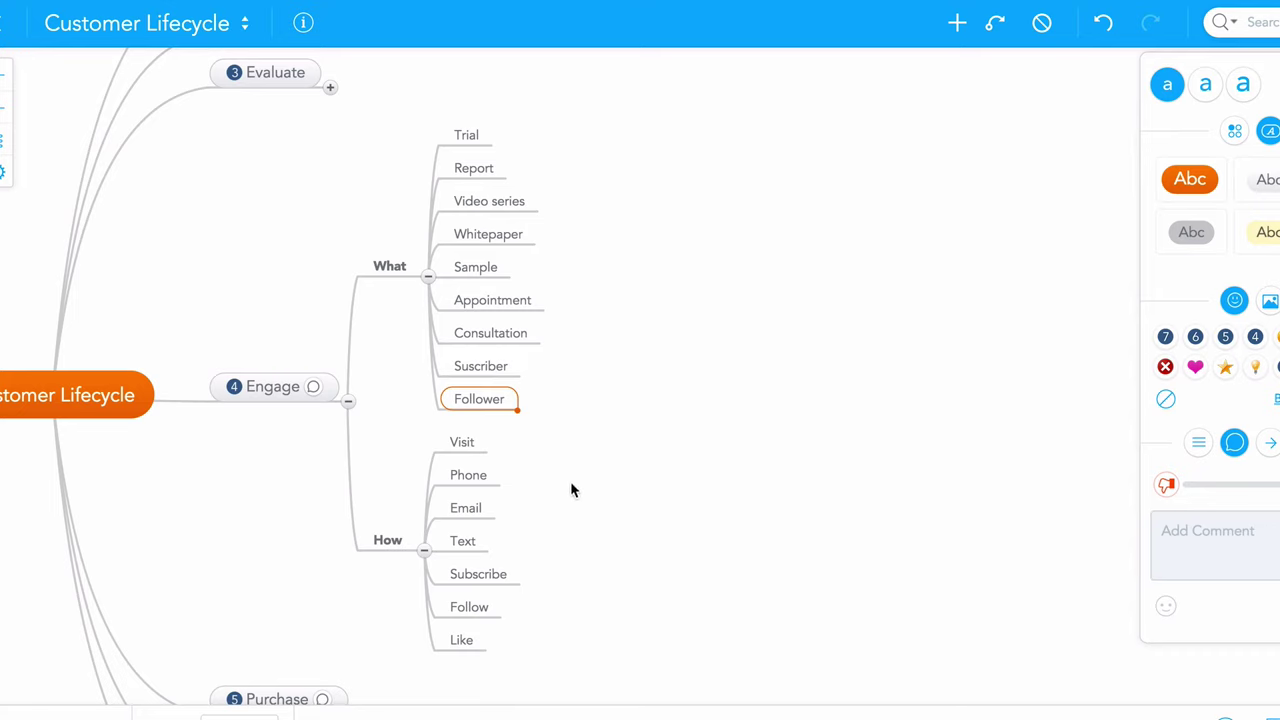
# - Browse How's items from Visit and Like up through Subscribe, Text and Phone
pyautogui.click(478, 442)
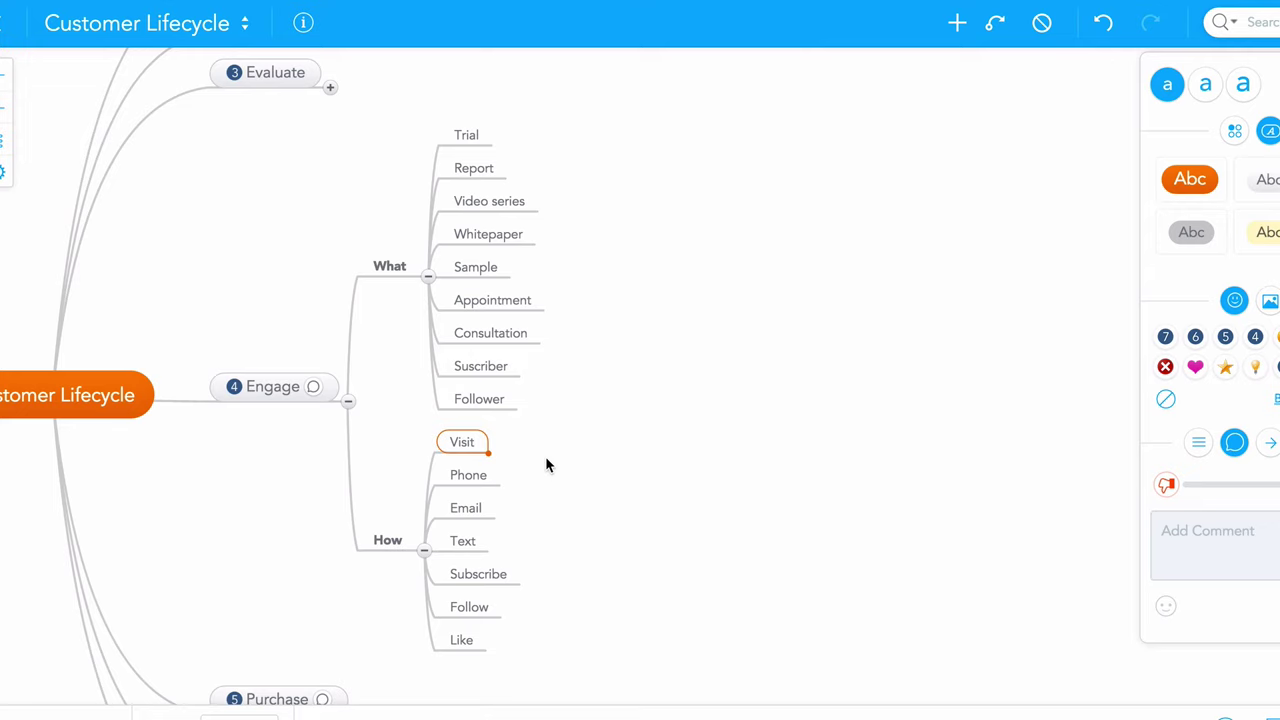
pyautogui.click(470, 638)
pyautogui.press('Up')
pyautogui.press('Up')
pyautogui.press('Up')
pyautogui.press('Up')
pyautogui.press('Up')
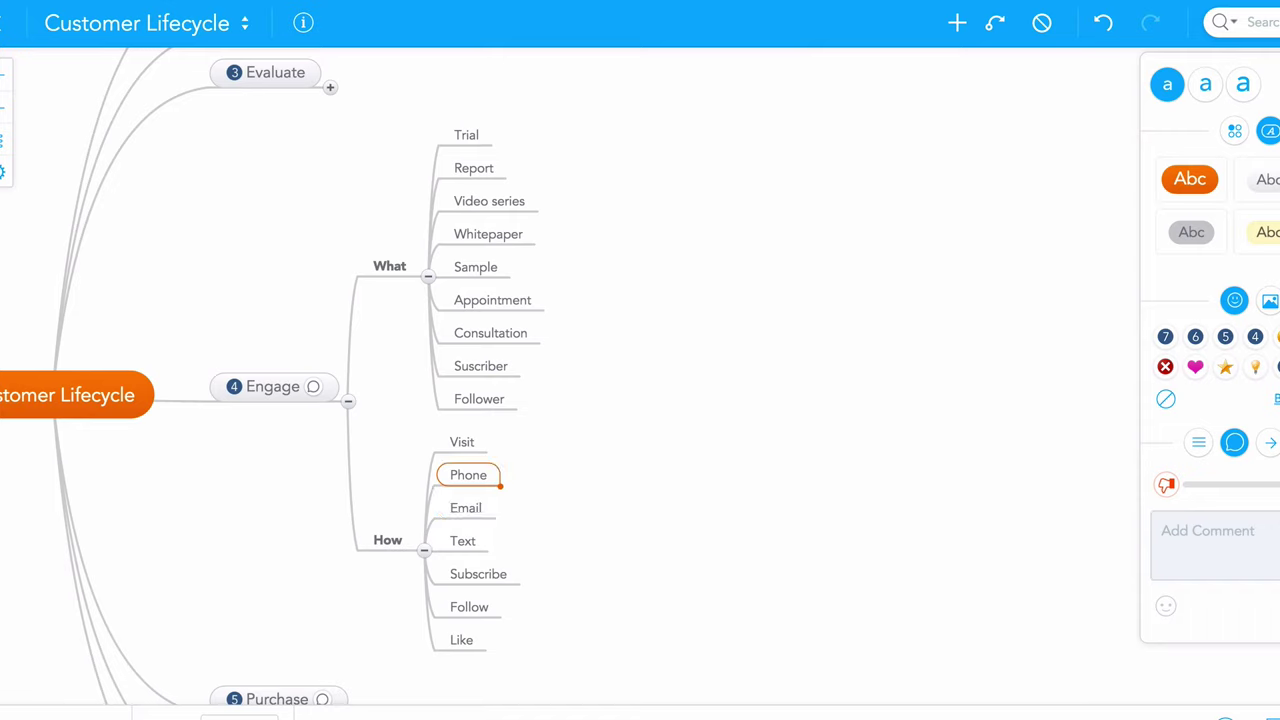
pyautogui.press('Up')
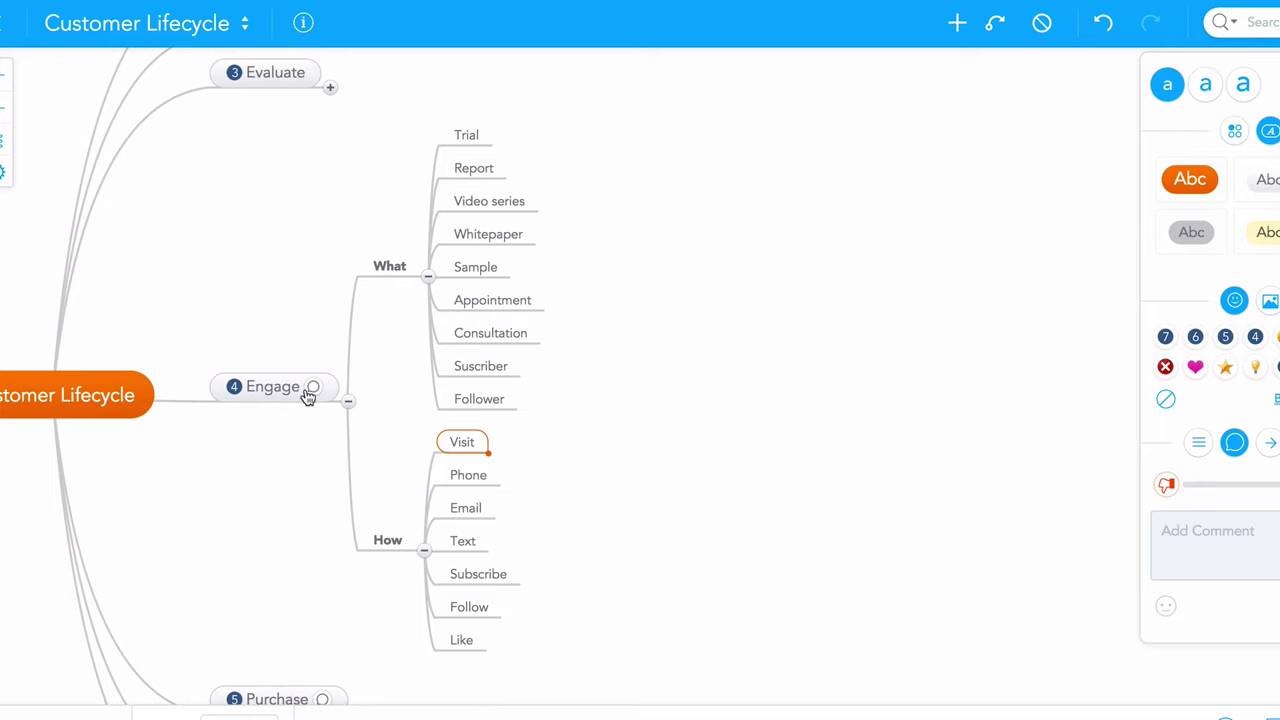
pyautogui.moveTo(313, 387)
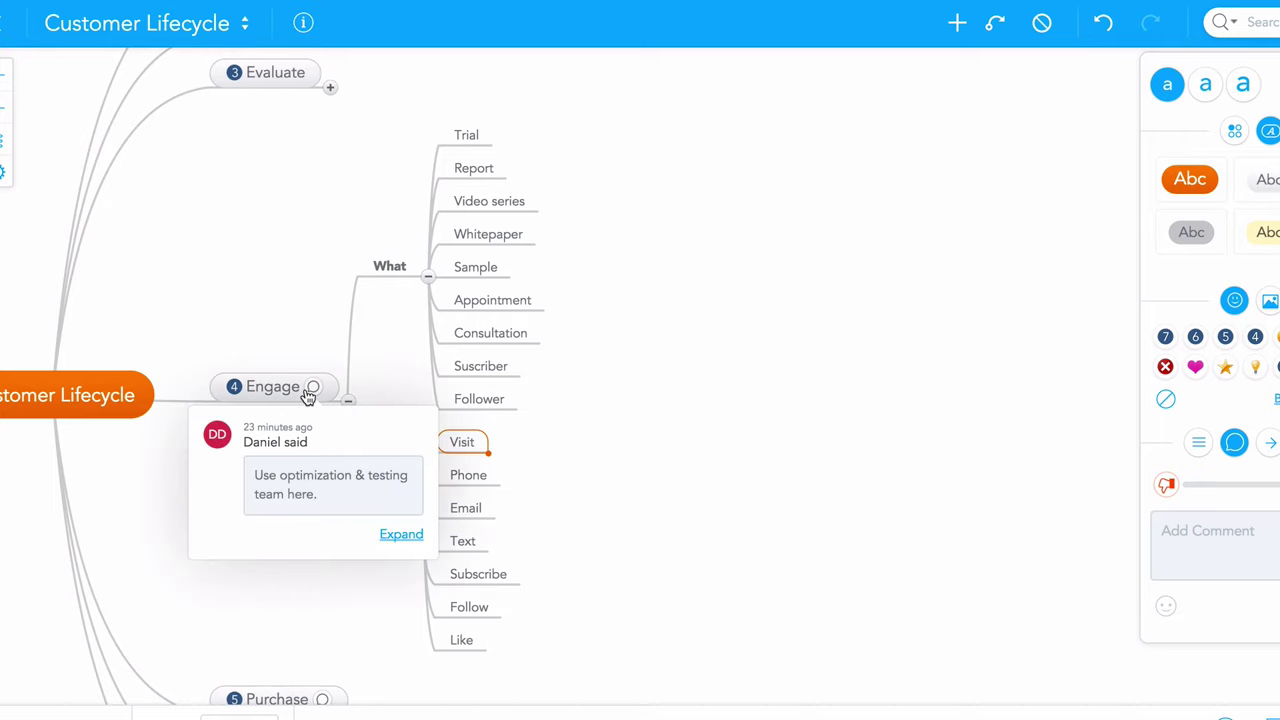
# - Scroll the canvas to bring Purchase, Experience and Identity into view
pyautogui.scroll(2, 285, 332)
pyautogui.scroll(-3, 285, 333)
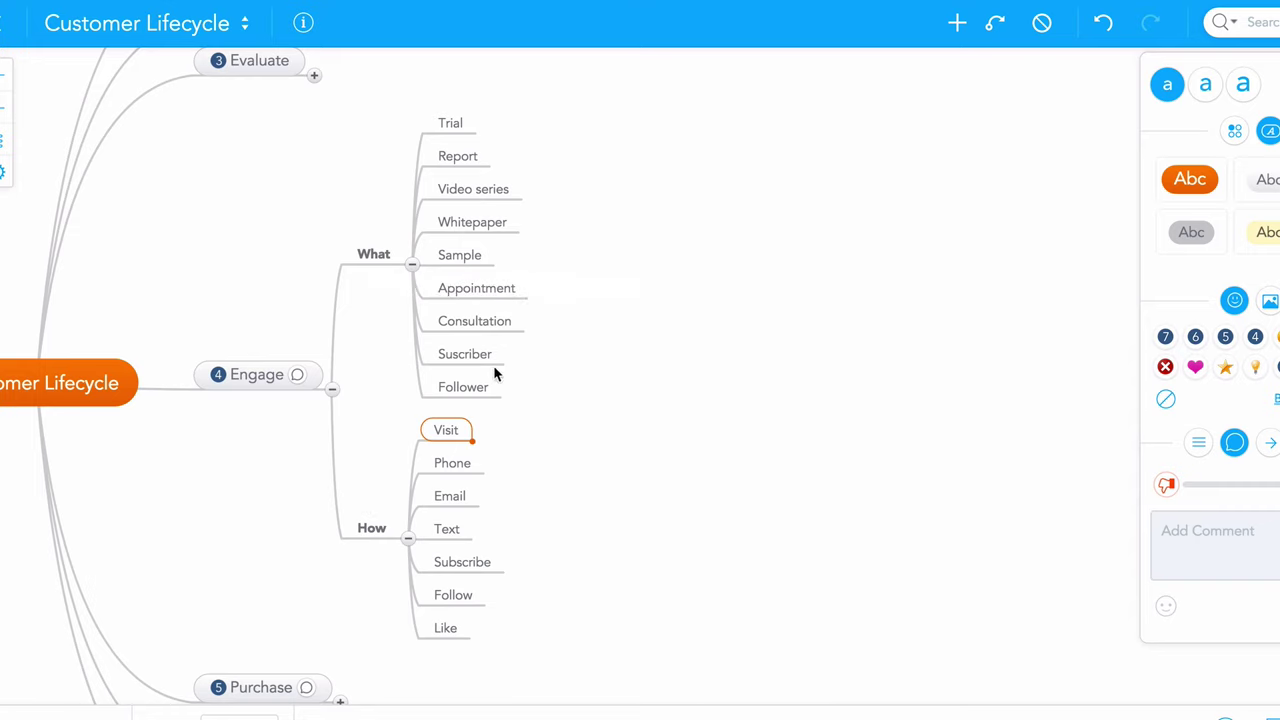
pyautogui.scroll(-2, 493, 374)
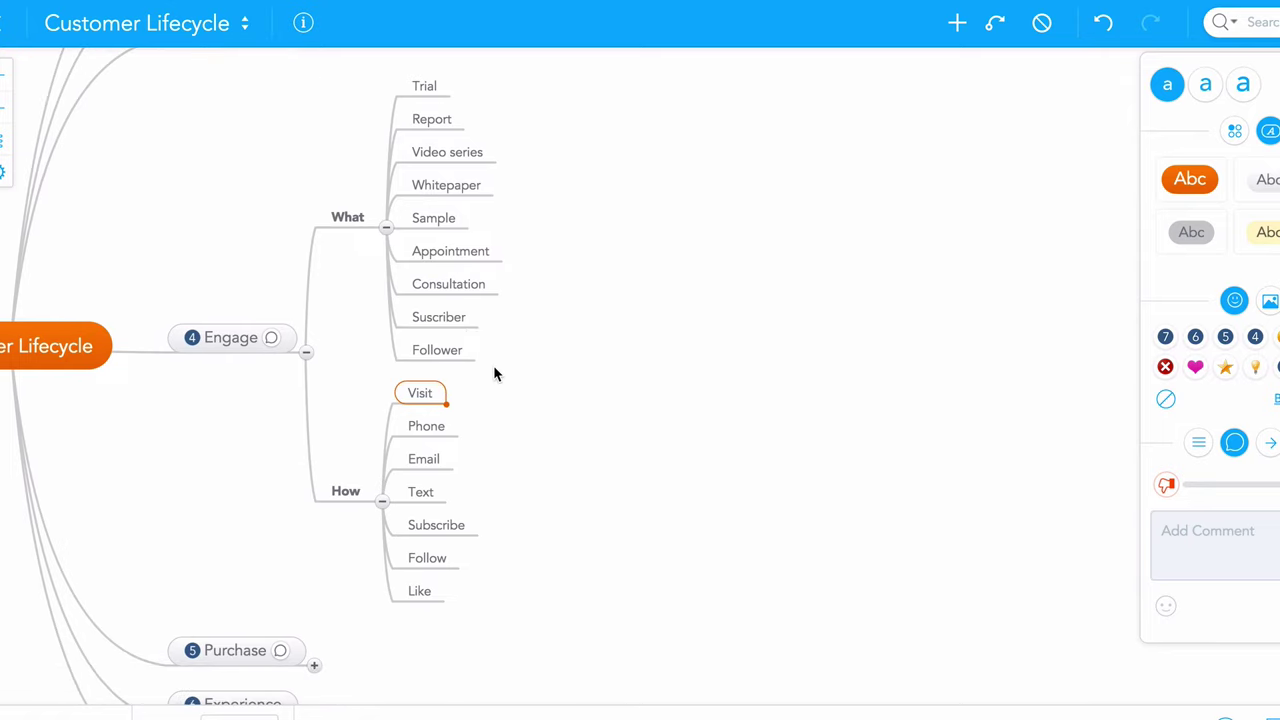
pyautogui.scroll(-3, 493, 374)
pyautogui.scroll(-2, 493, 374)
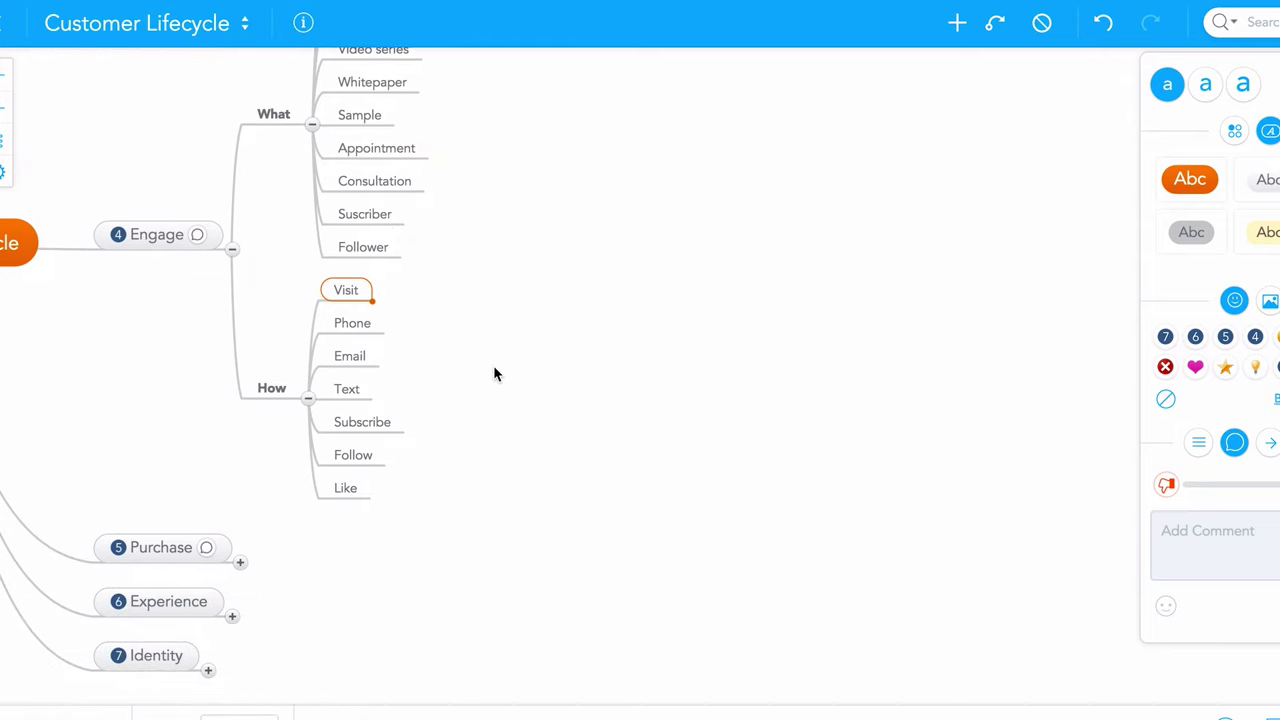
pyautogui.scroll(-1, 493, 374)
# - Collapse Engage and expand Purchase to show Service Rendered and Product Received
pyautogui.click(229, 241)
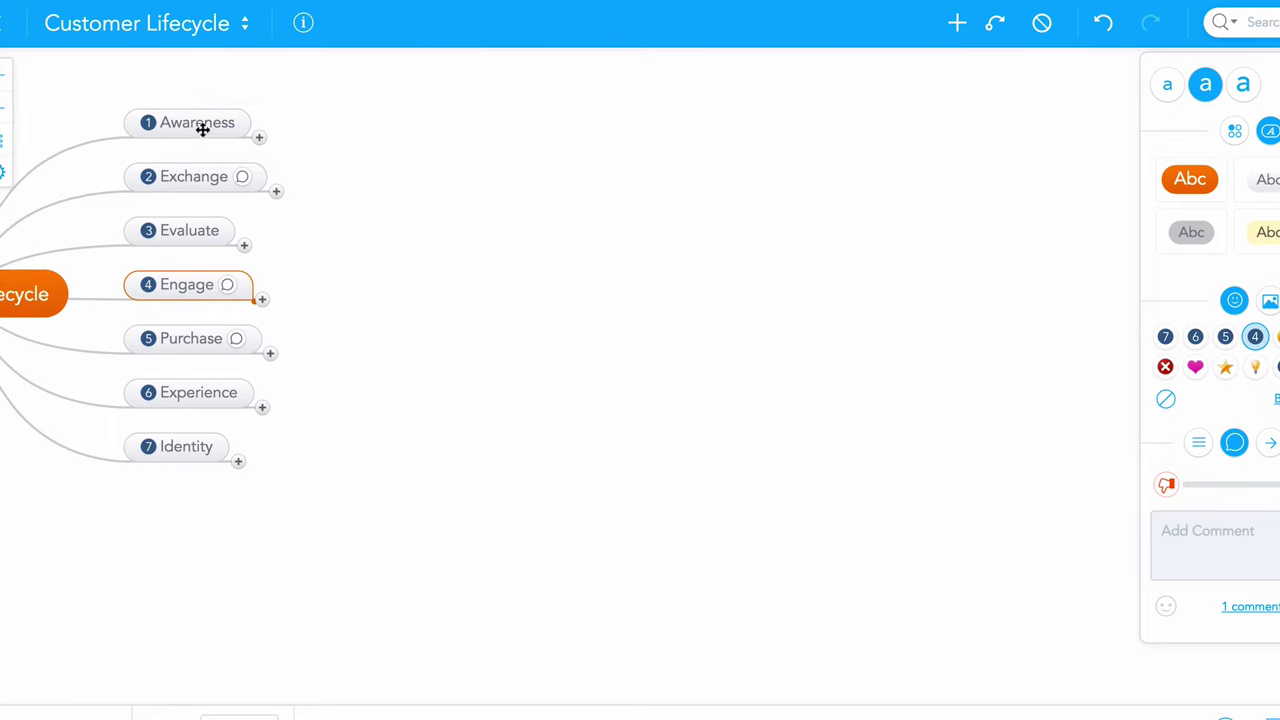
pyautogui.click(202, 131)
pyautogui.click(197, 178)
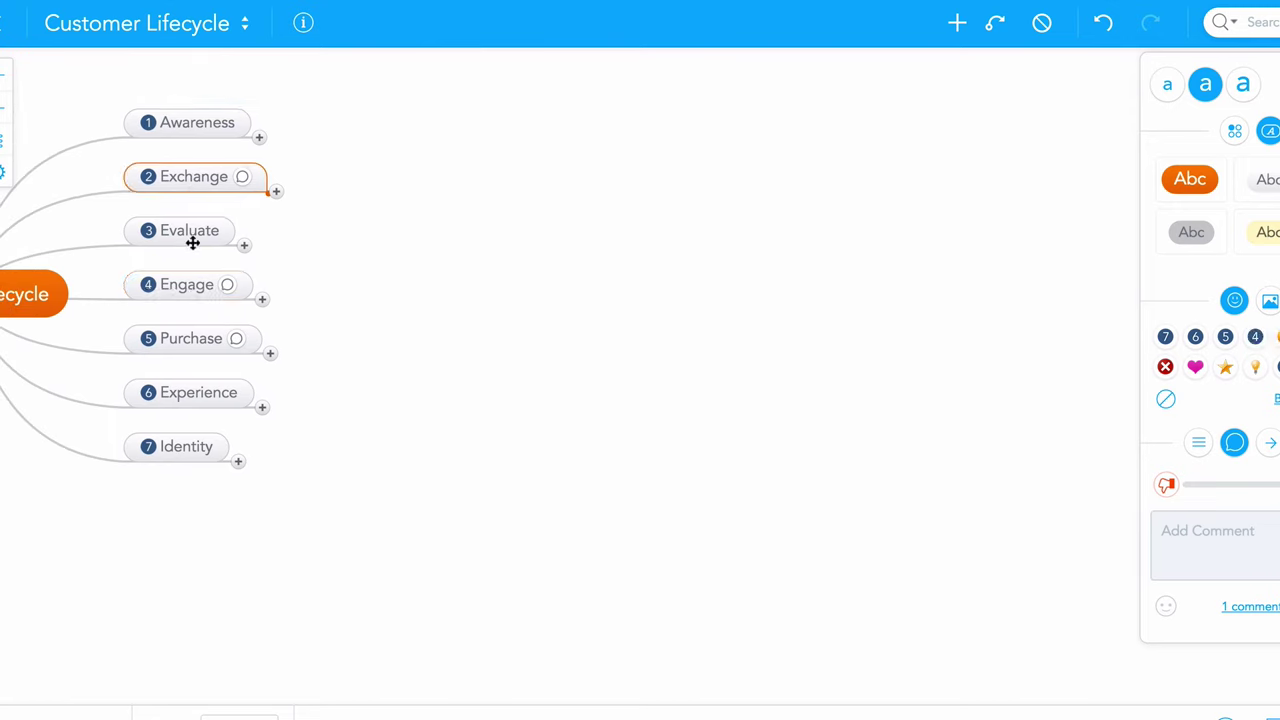
pyautogui.click(192, 242)
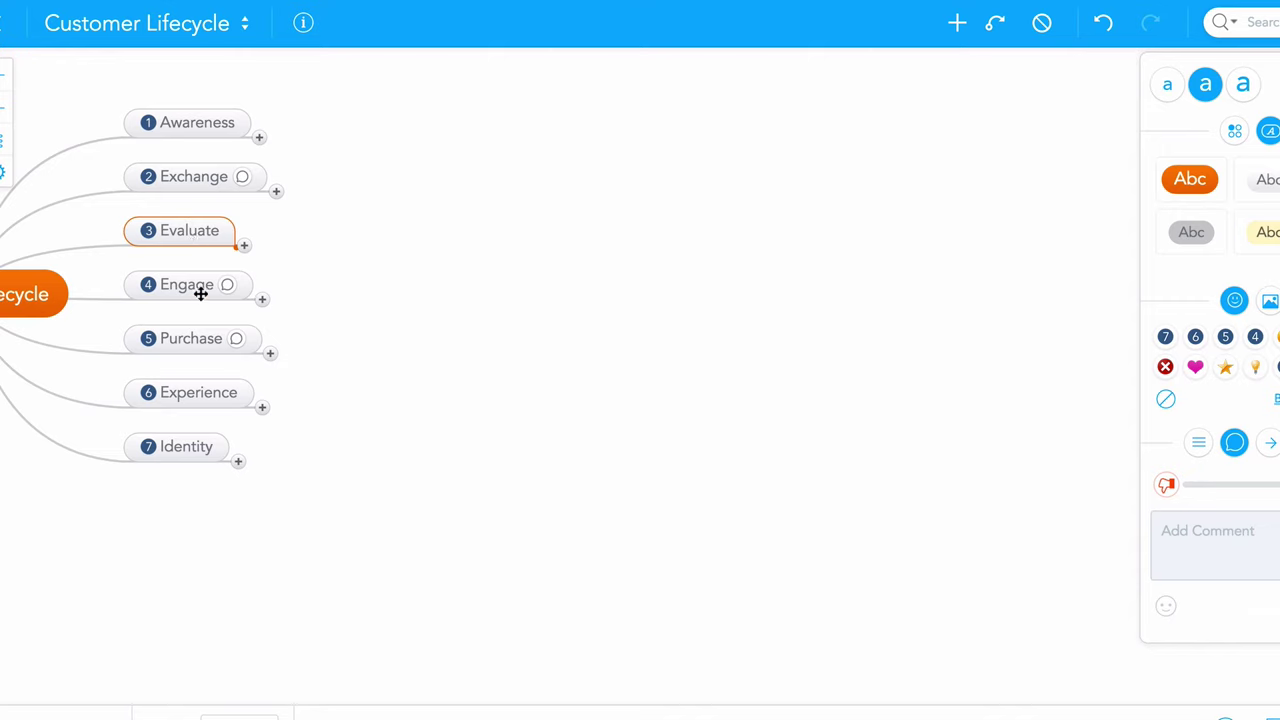
pyautogui.click(200, 288)
pyautogui.click(195, 346)
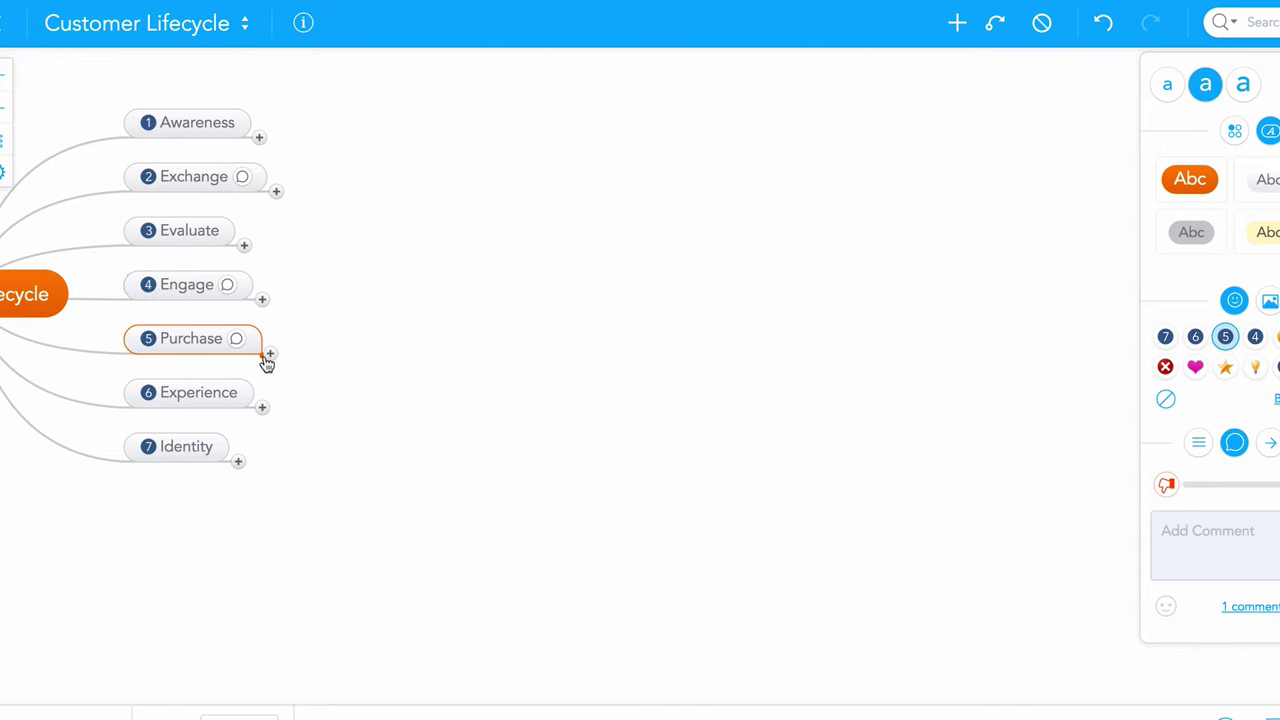
pyautogui.click(270, 354)
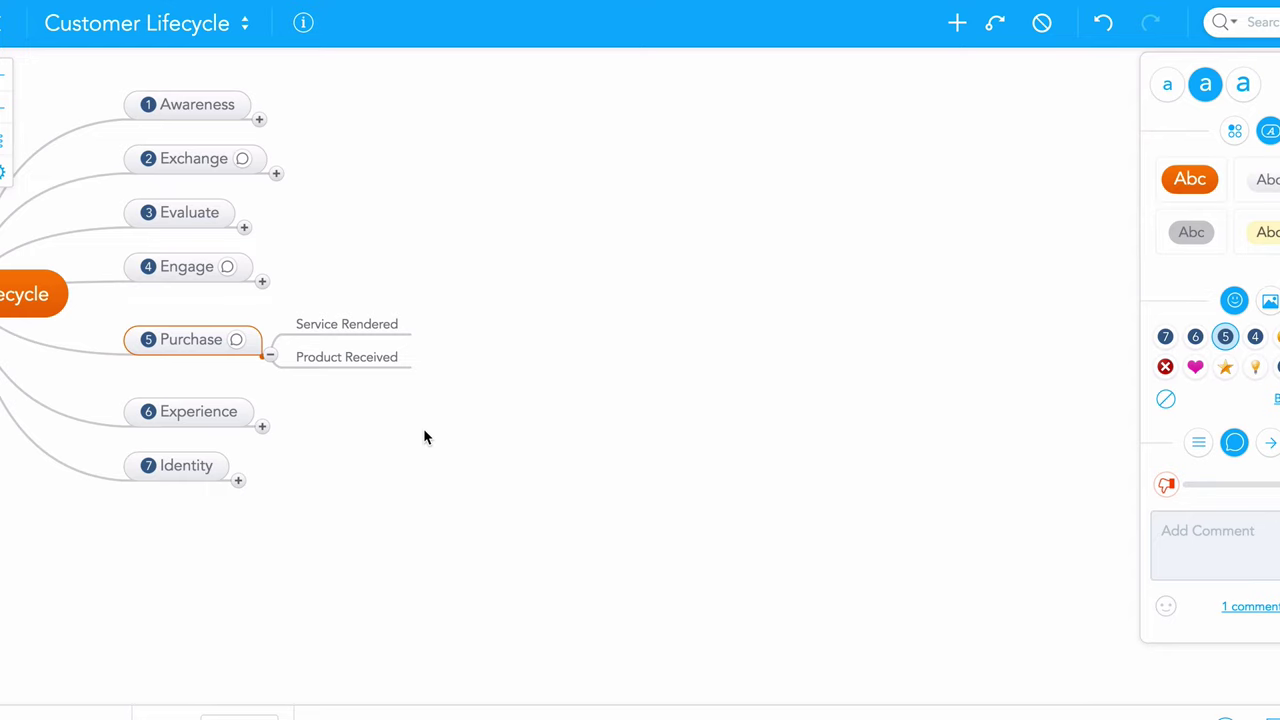
# - Add a Fear Factor branch under Purchase with Looking dumb as its first child
pyautogui.press('Tab')
pyautogui.write('Feea')
pyautogui.press('BackSpace')
pyautogui.press('BackSpace')
pyautogui.write('ar Factor')
pyautogui.press('Tab')
pyautogui.write('Looking dumb')
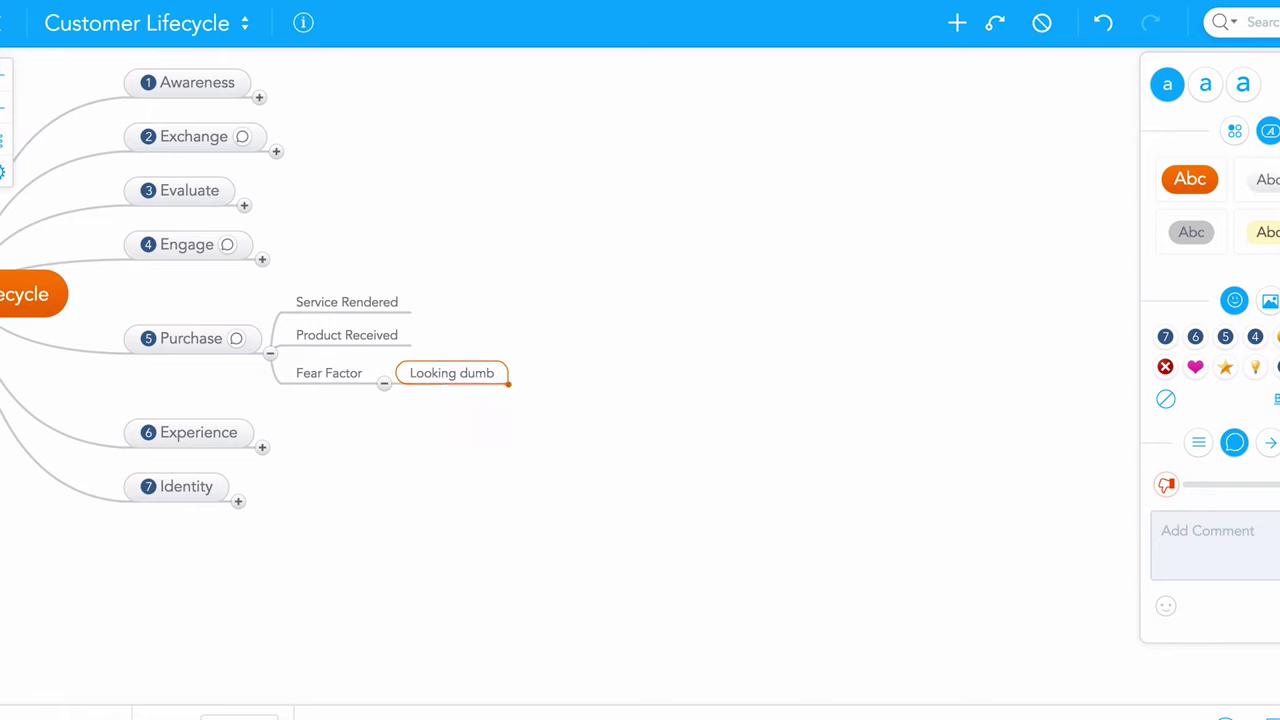
pyautogui.press('Return')
# - Add Feeling humiliated and Shame below Looking dumb under Fear Factor
pyautogui.write('Fel')
pyautogui.press('BackSpace')
pyautogui.write('ellin')
pyautogui.press('BackSpace')
pyautogui.press('BackSpace')
pyautogui.press('BackSpace')
pyautogui.write('ing humiliated')
pyautogui.press('Return')
pyautogui.press('Return')
pyautogui.write('S')
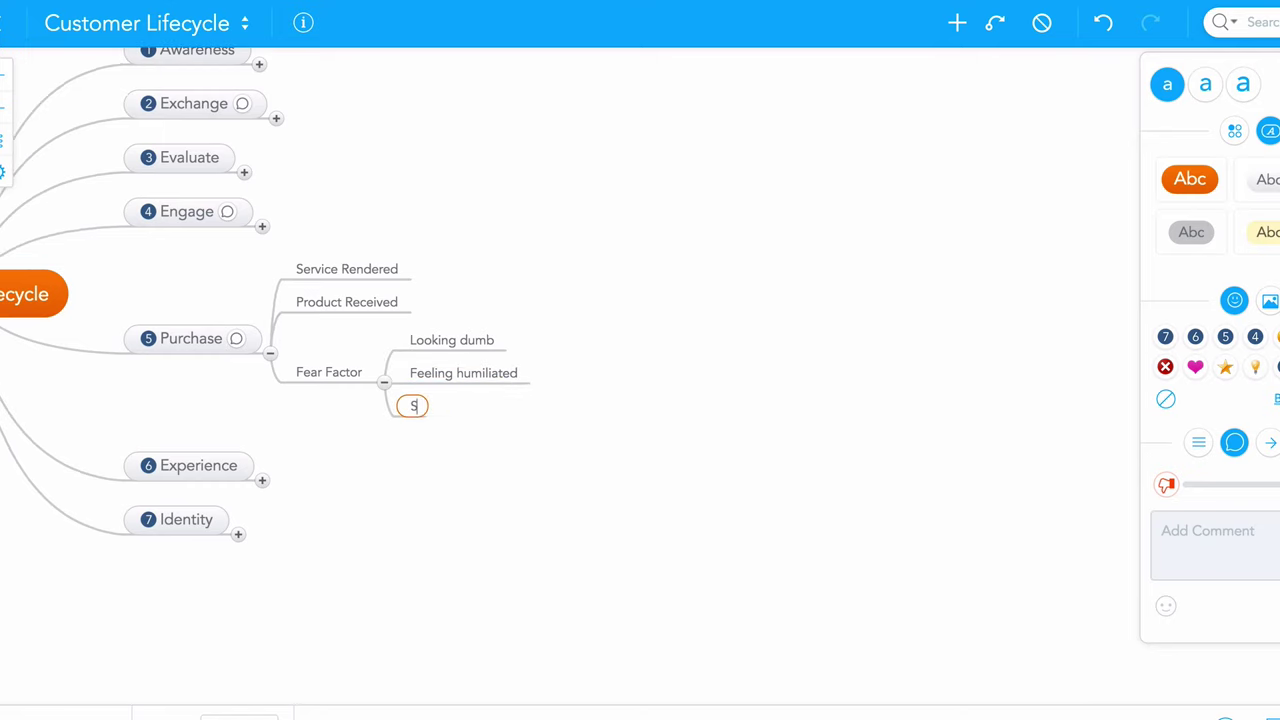
pyautogui.write('ham')
pyautogui.press('BackSpace')
pyautogui.press('BackSpace')
pyautogui.write('ame')
pyautogui.press('Return')
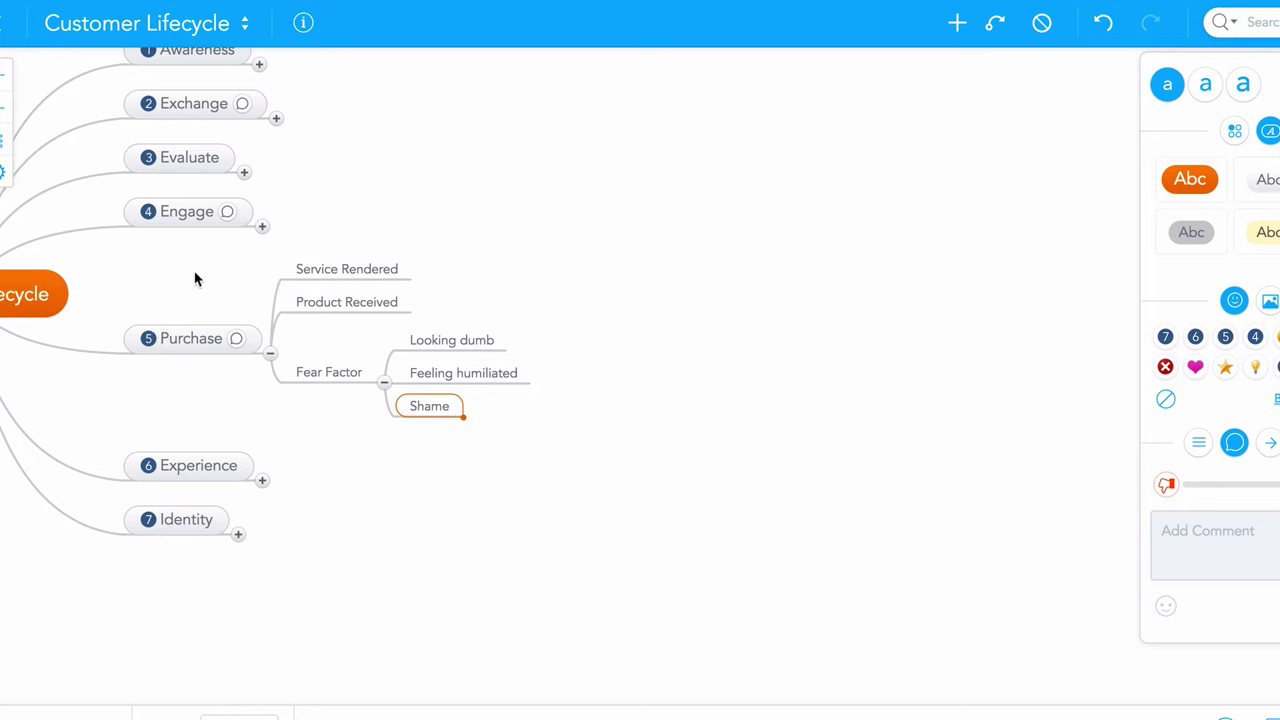
pyautogui.click(238, 341)
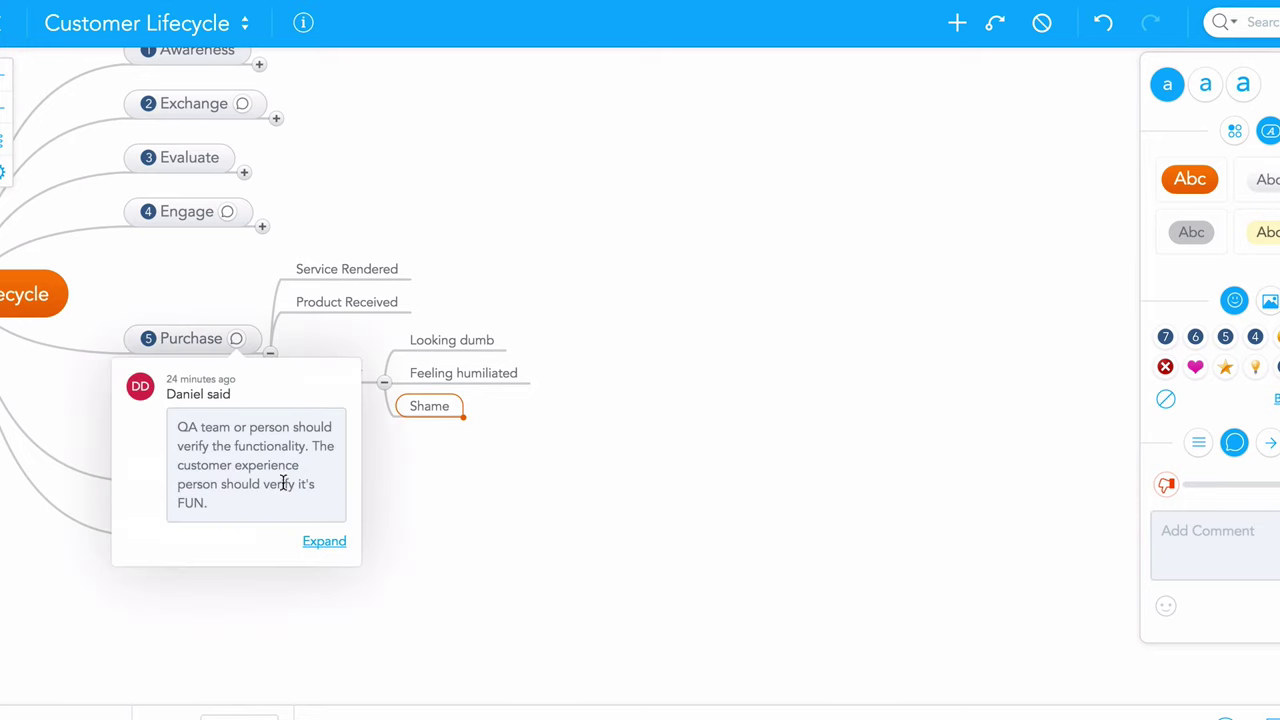
pyautogui.moveTo(185, 432); pyautogui.dragTo(237, 495)
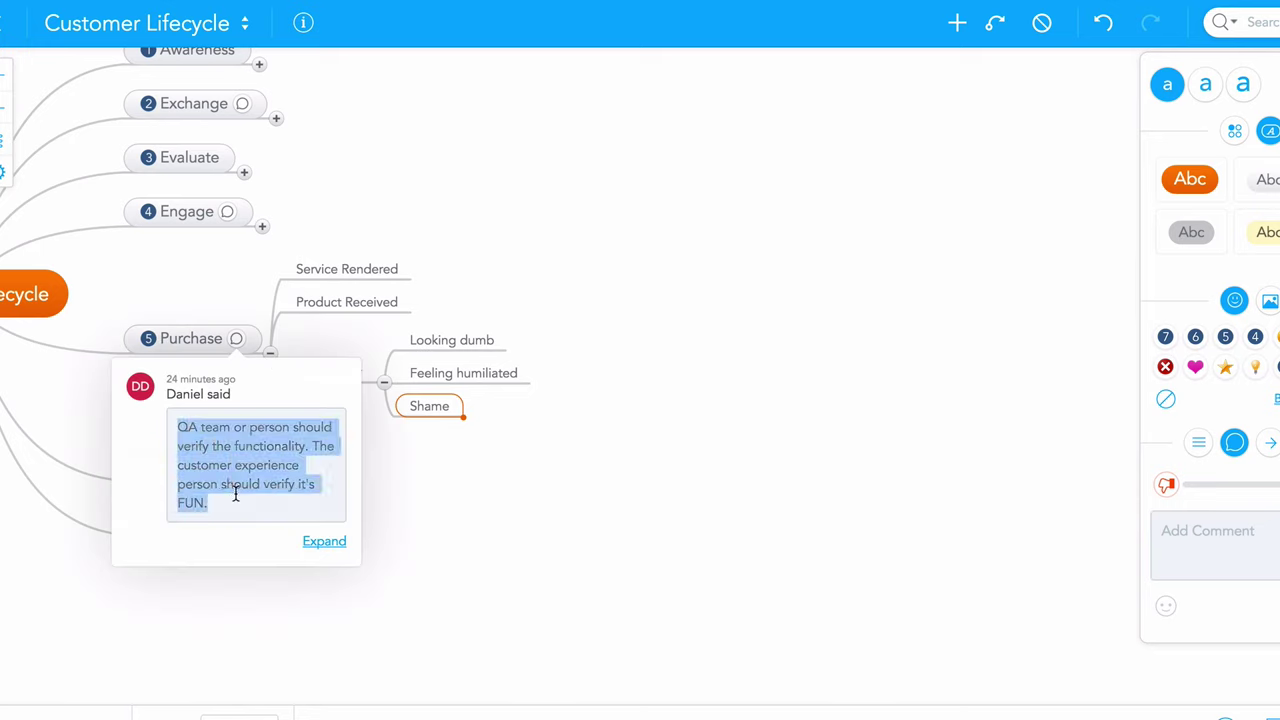
pyautogui.press('Escape')
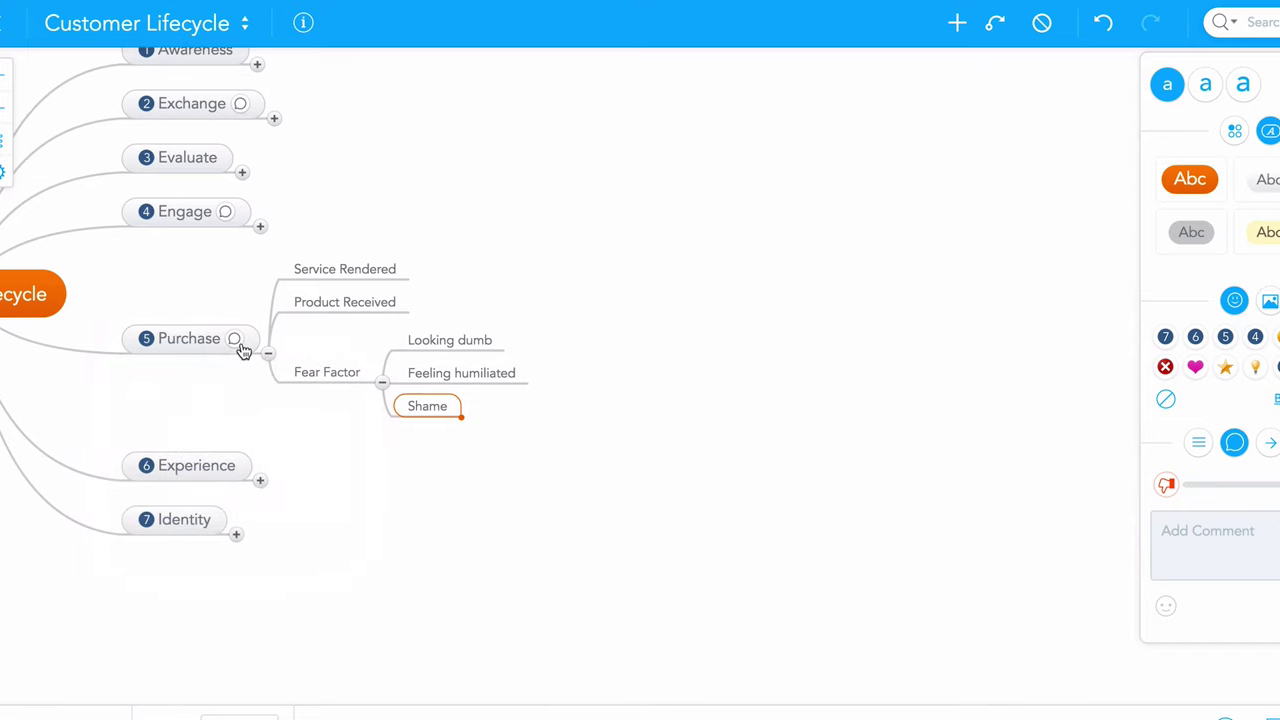
pyautogui.click(238, 340)
# - Collapse Purchase, view its comment, then select each stage from Awareness to Experience
pyautogui.click(269, 356)
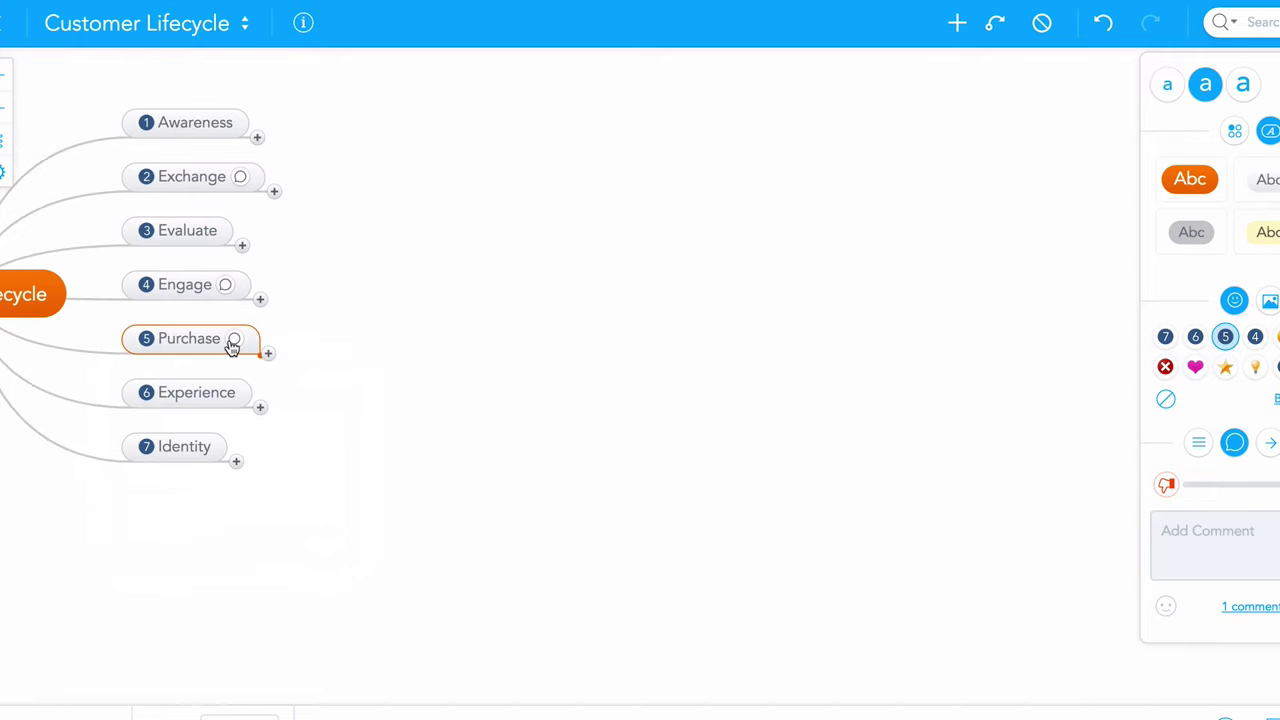
pyautogui.click(233, 340)
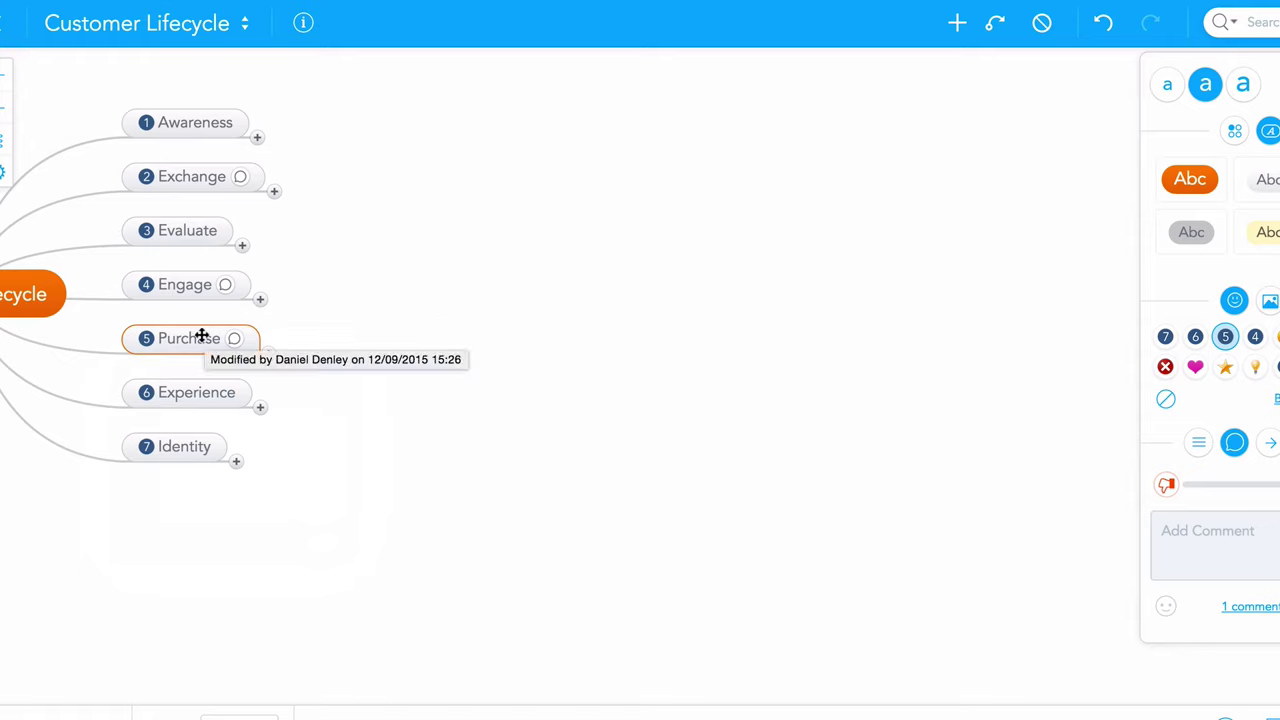
pyautogui.click(186, 120)
pyautogui.click(182, 182)
pyautogui.click(191, 231)
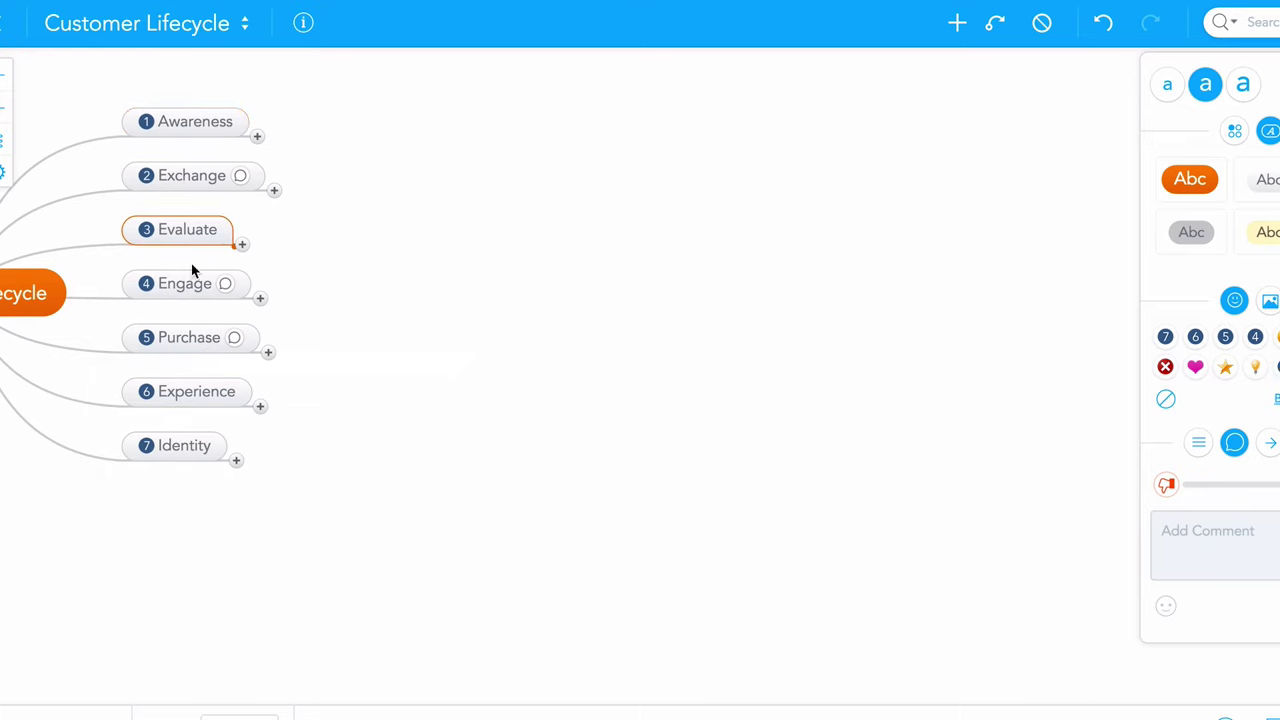
pyautogui.click(184, 284)
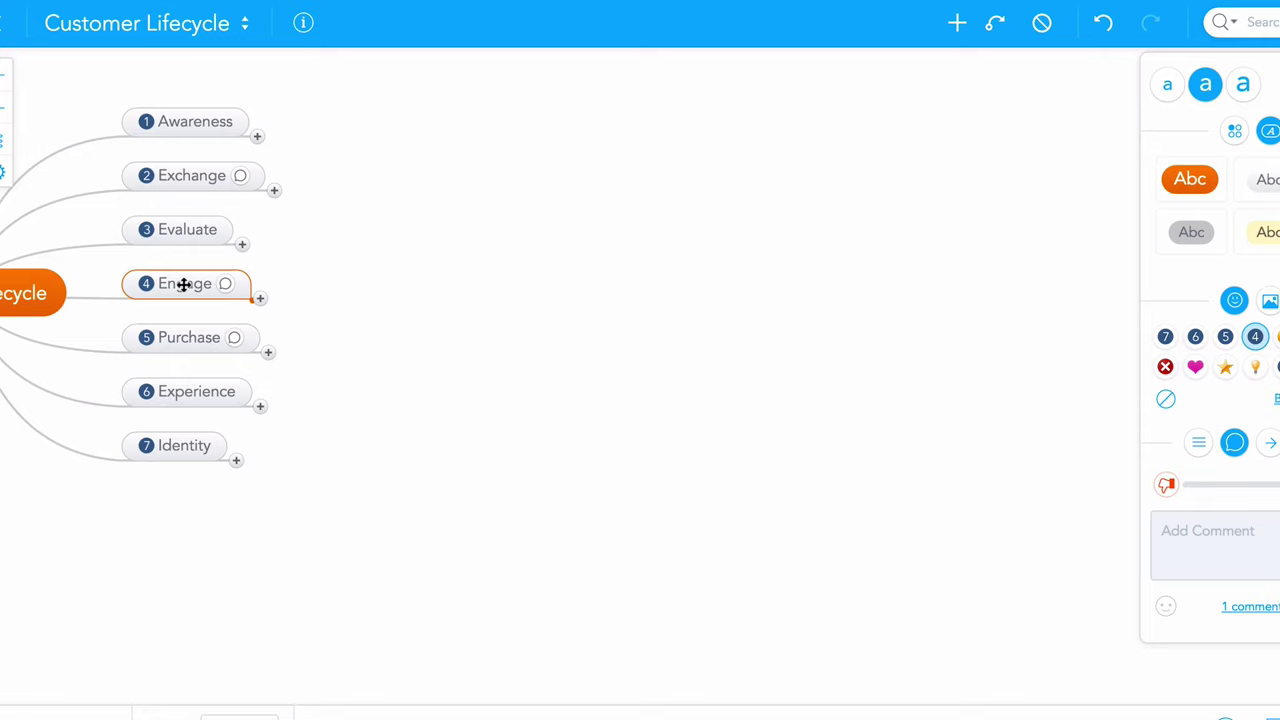
pyautogui.click(181, 337)
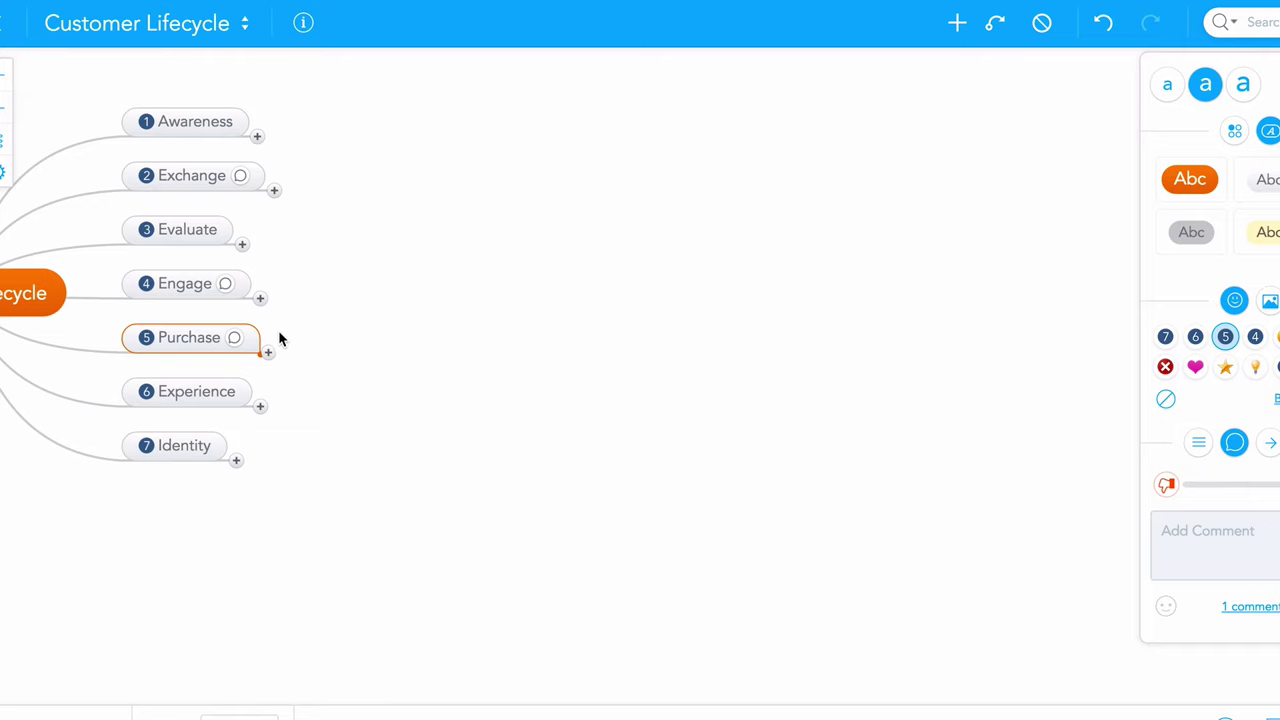
pyautogui.click(203, 393)
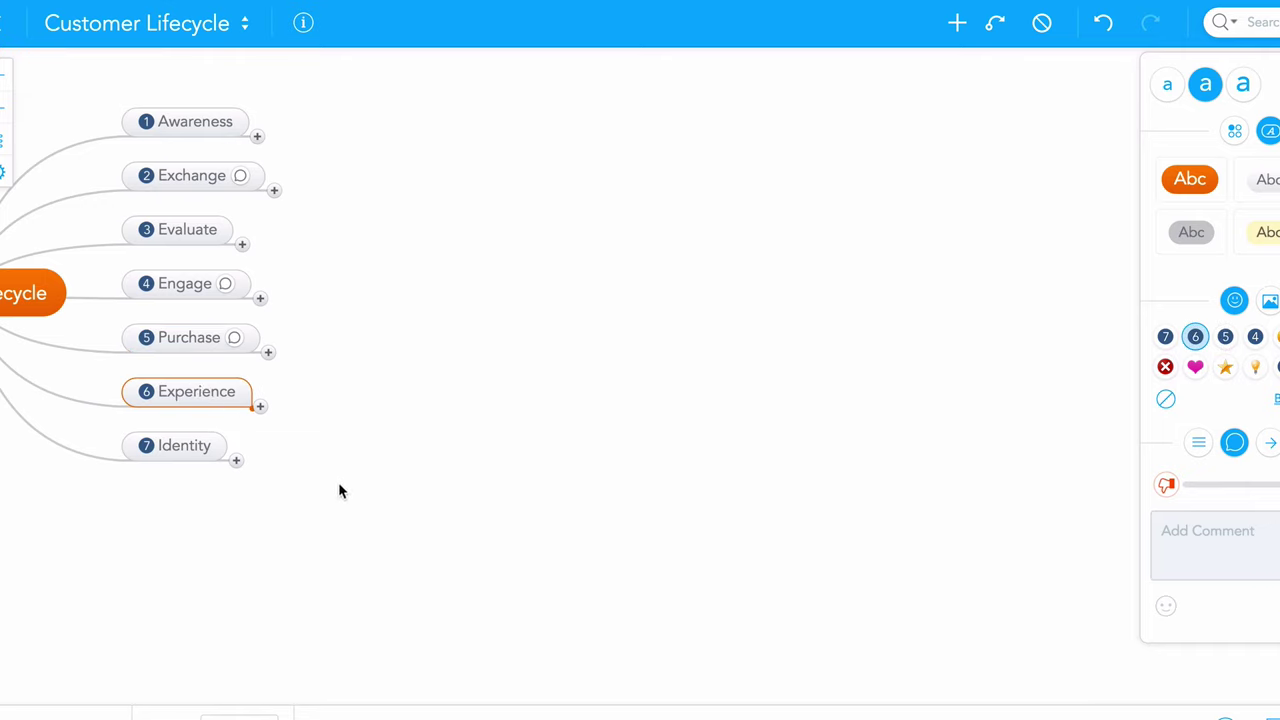
# - Expand Experience and select its Joy, Remorse and Buy again branches
pyautogui.click(258, 408)
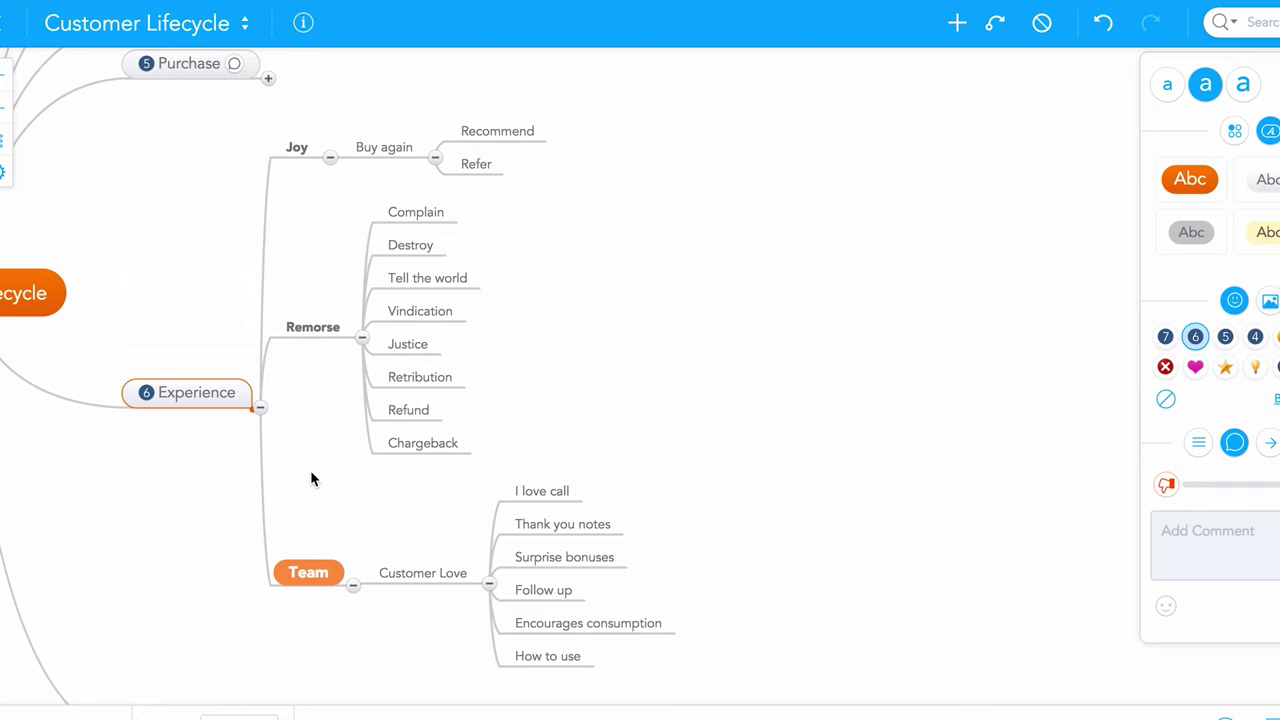
pyautogui.click(297, 147)
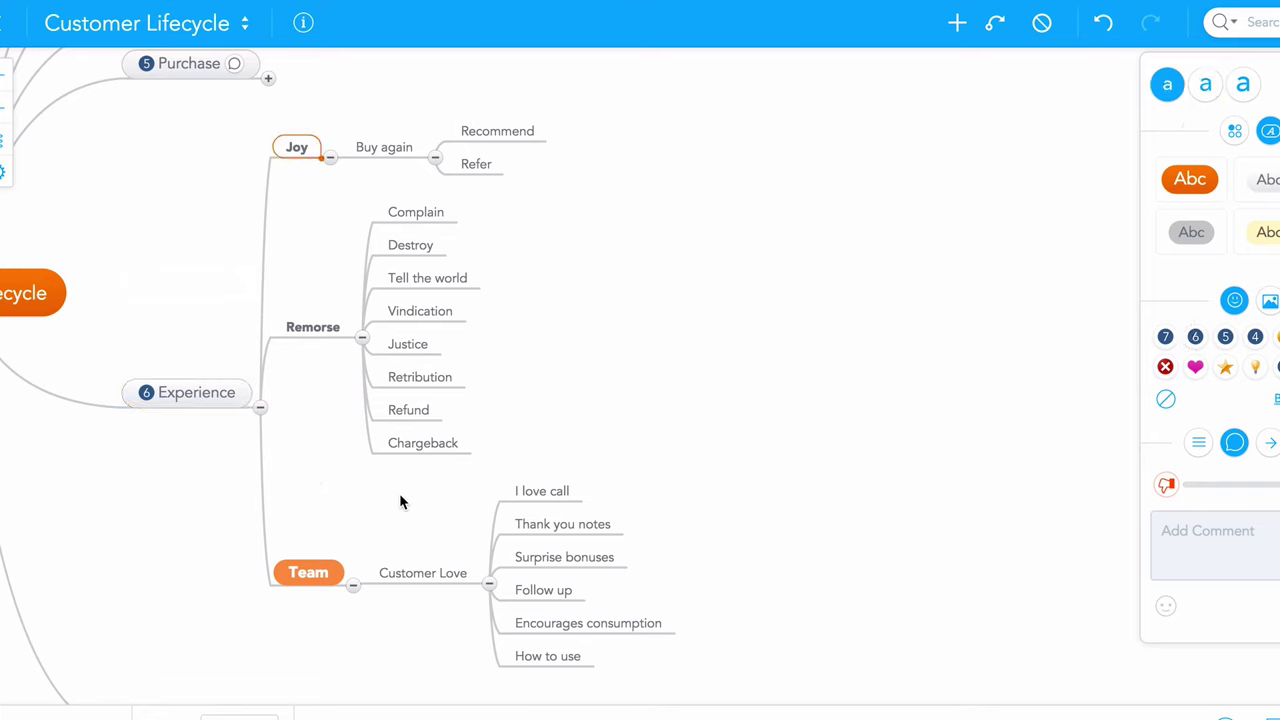
pyautogui.click(313, 325)
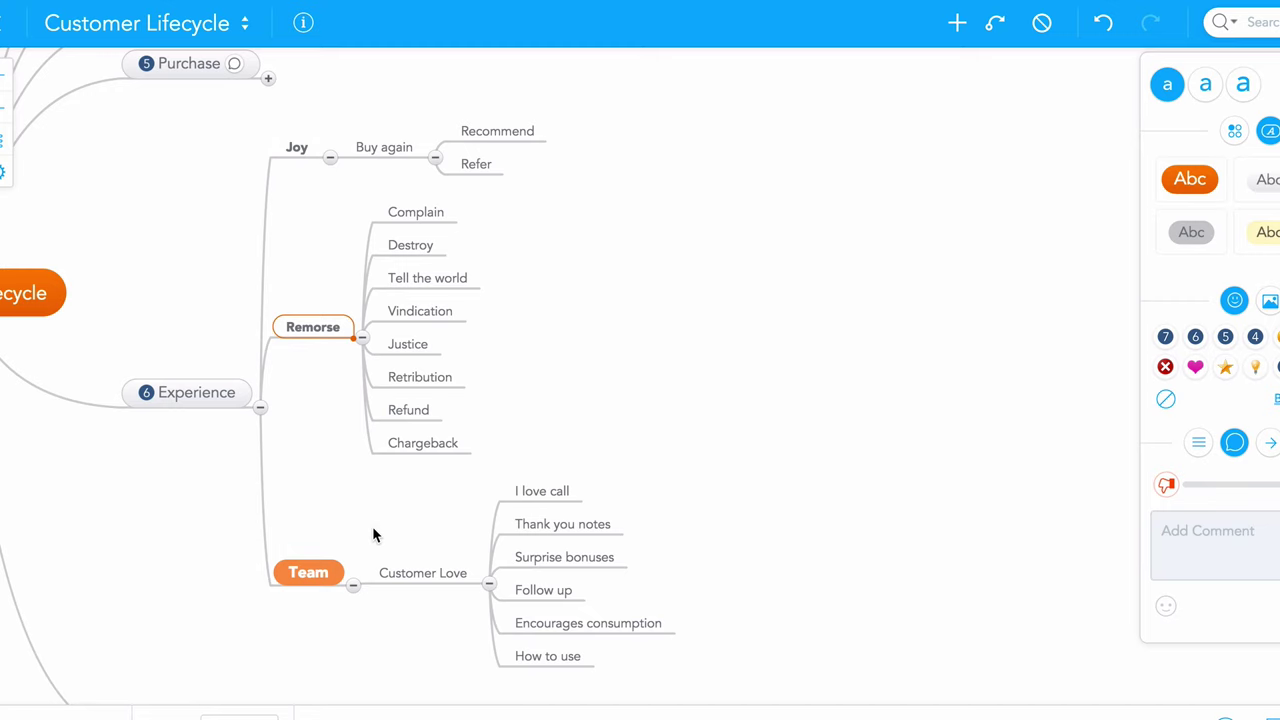
pyautogui.scroll(2, 373, 530)
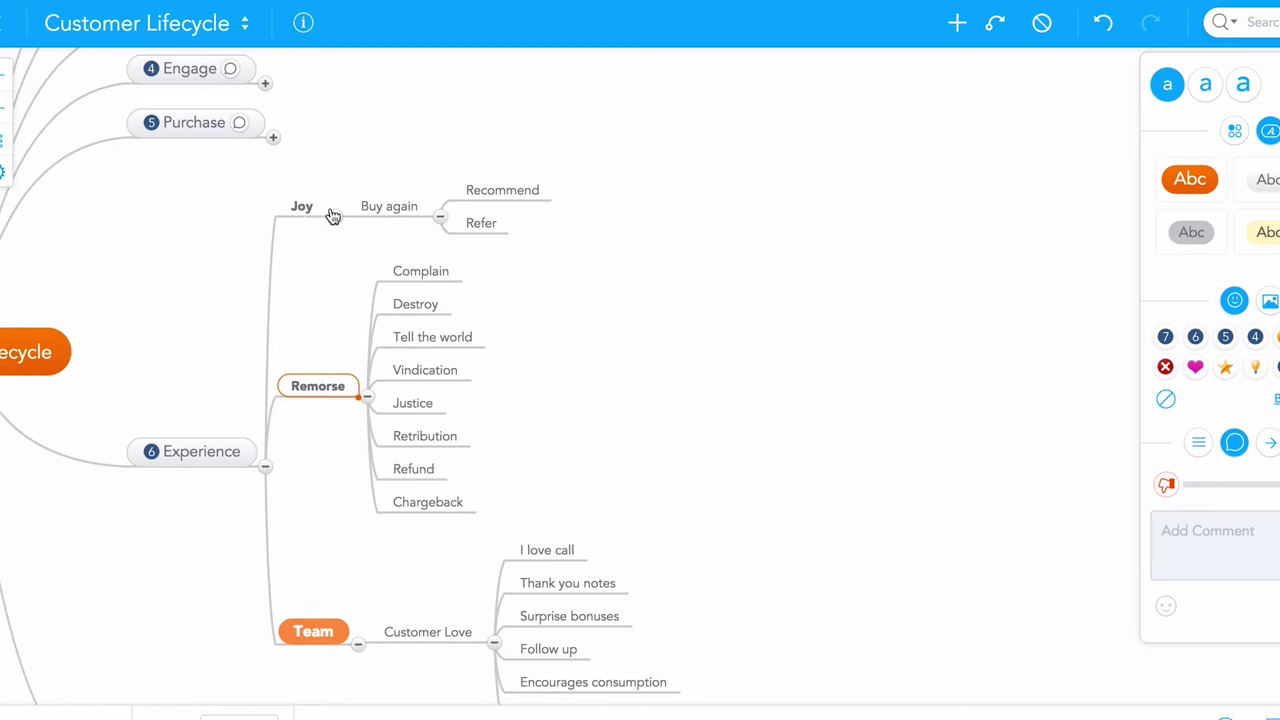
pyautogui.click(375, 208)
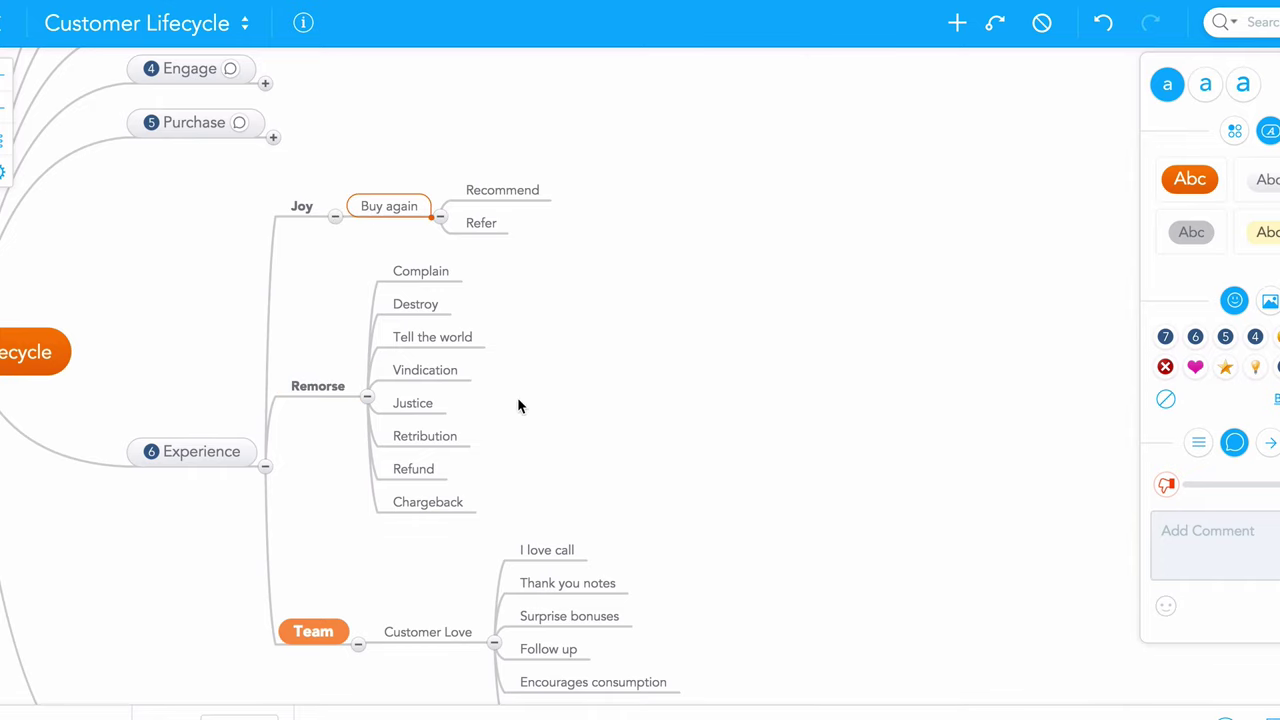
# - Scroll the canvas so Joy, Remorse and Team's subtopics are fully visible
pyautogui.scroll(3, 226, 308)
pyautogui.scroll(1, 226, 308)
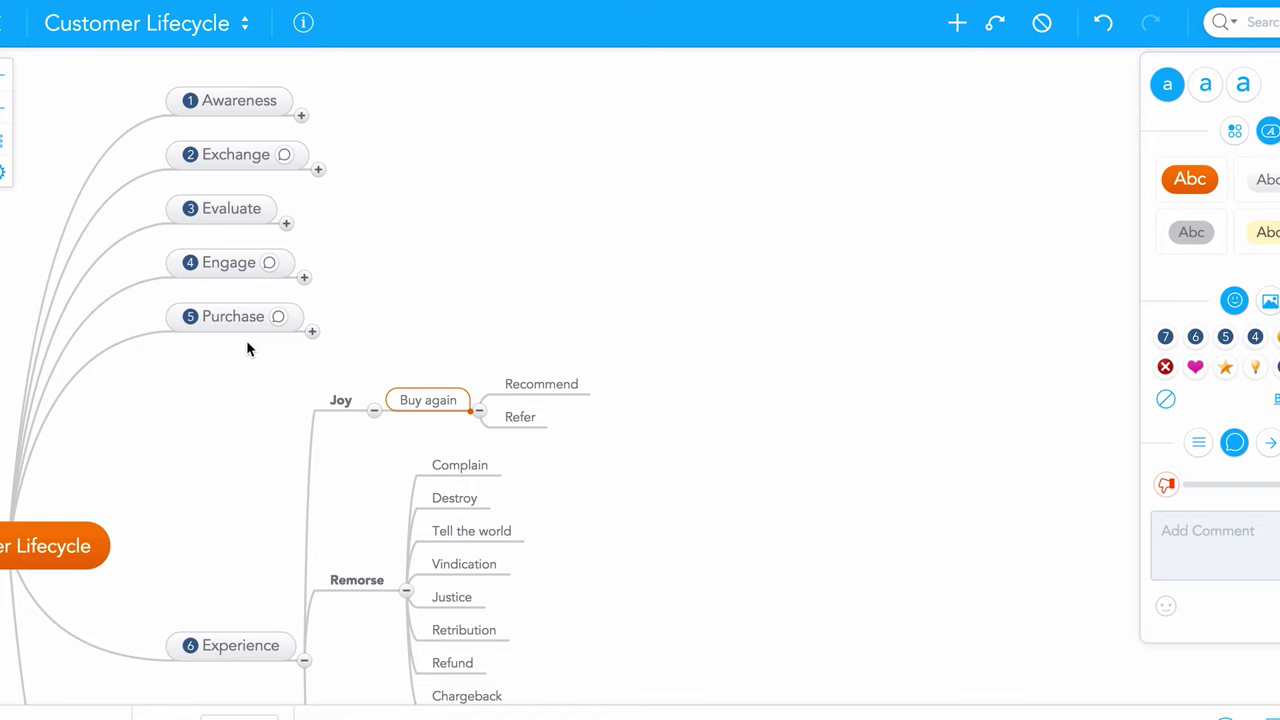
pyautogui.scroll(-2, 248, 348)
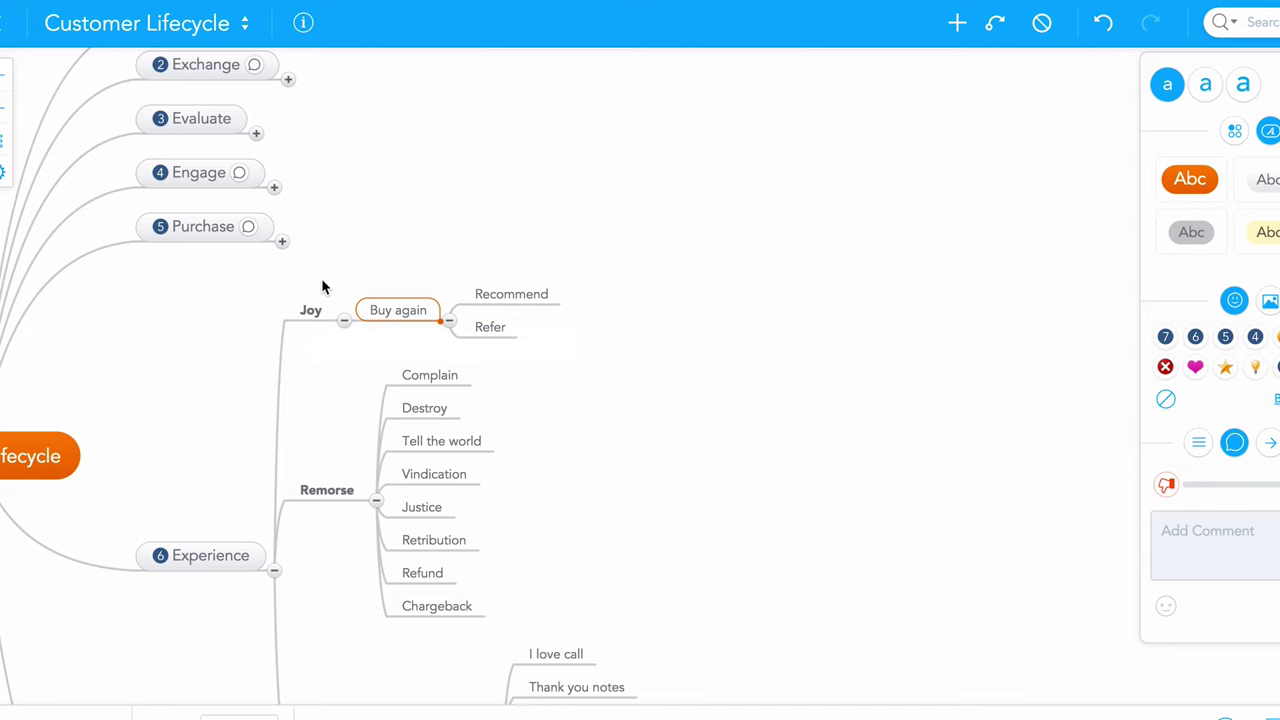
pyautogui.click(215, 569)
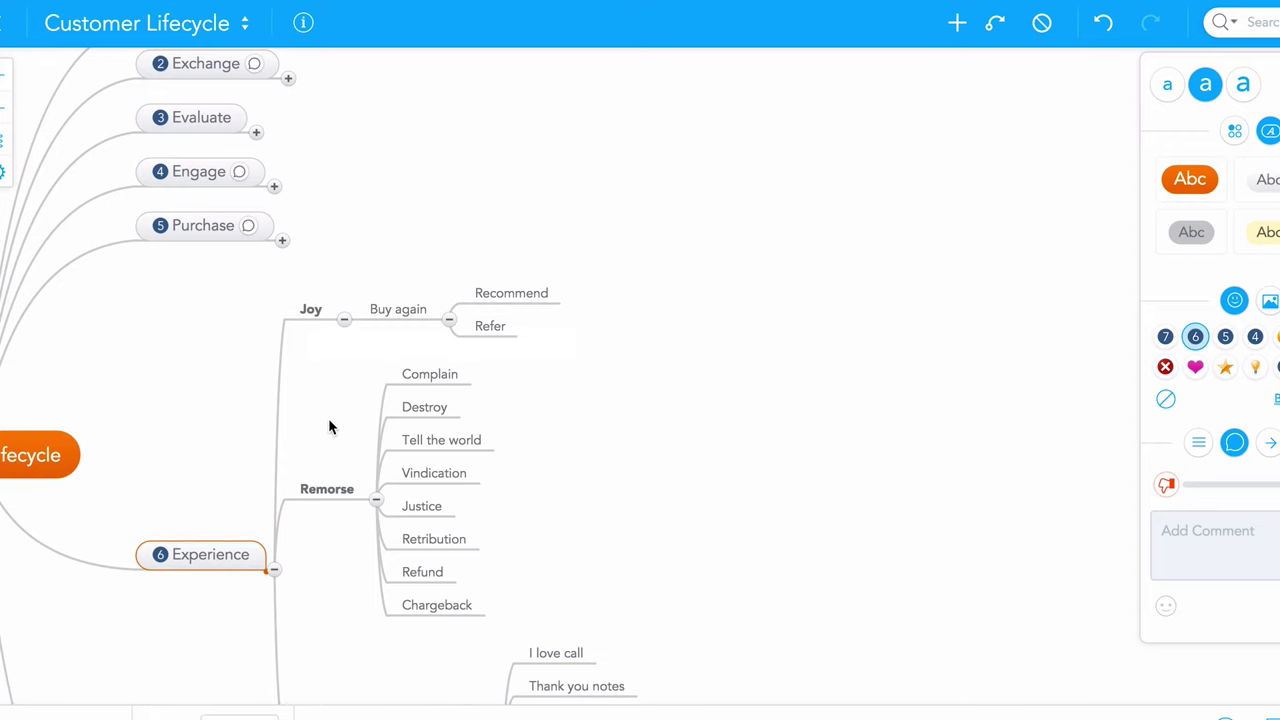
pyautogui.scroll(-2, 328, 418)
pyautogui.scroll(-3, 328, 418)
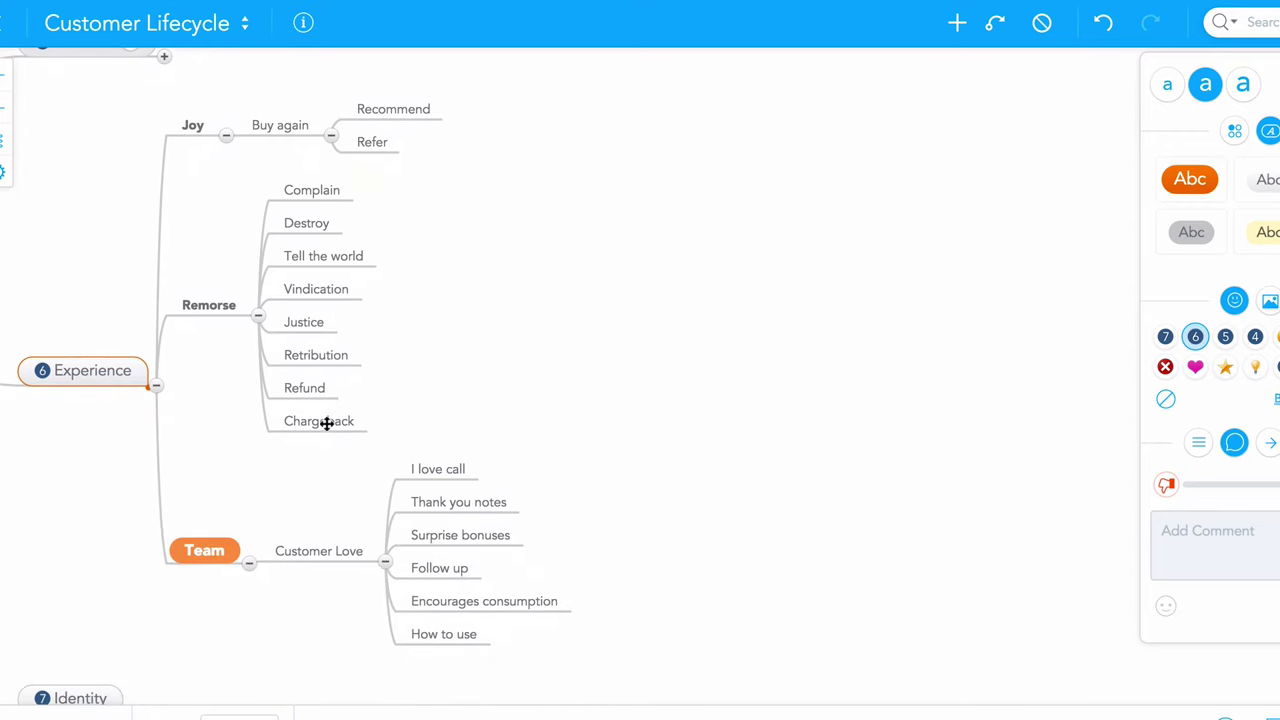
pyautogui.scroll(-1, 327, 421)
pyautogui.scroll(-1, 327, 421)
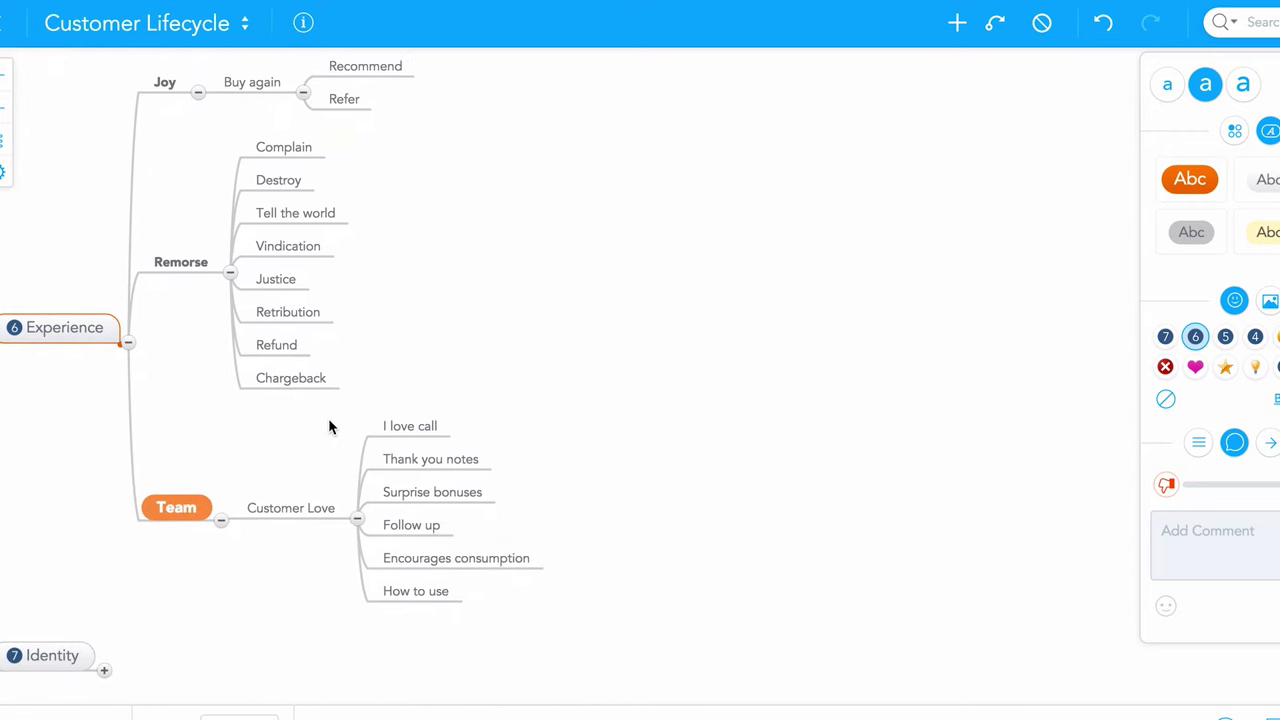
# - Select Joy, then step through Buy again, Recommend and Refer beneath it
pyautogui.click(151, 87)
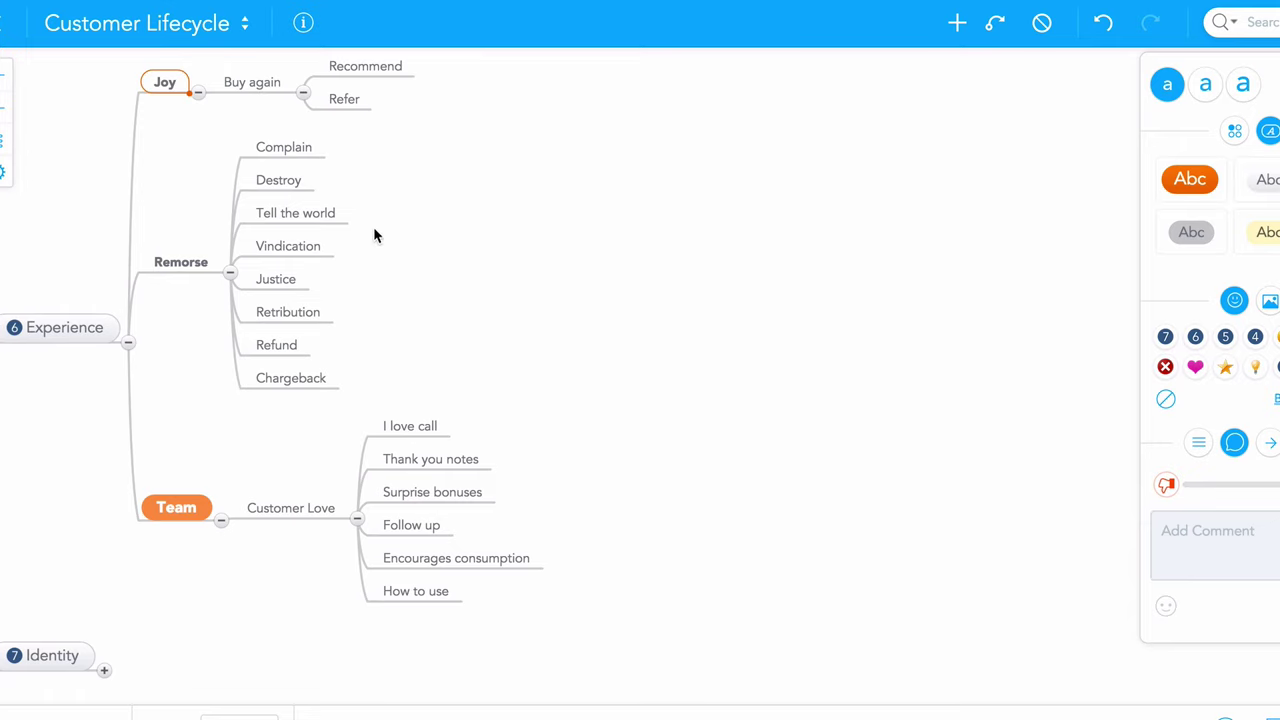
pyautogui.click(236, 82)
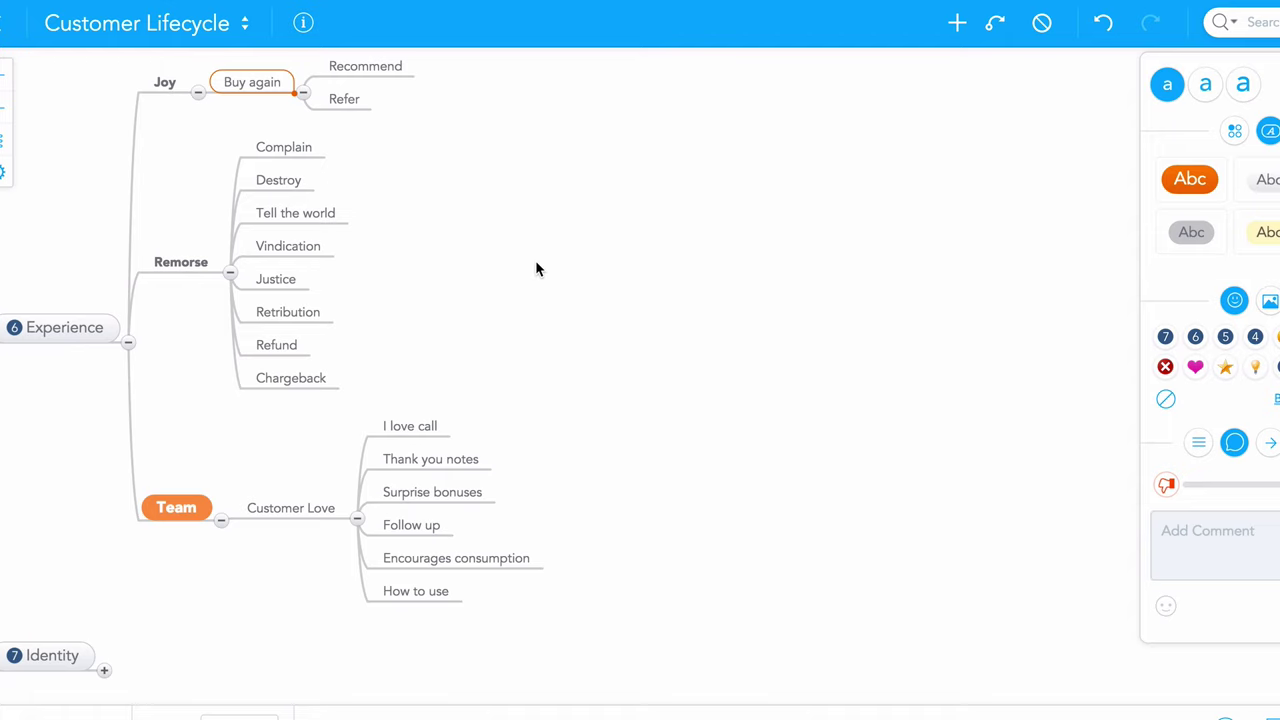
pyautogui.click(162, 86)
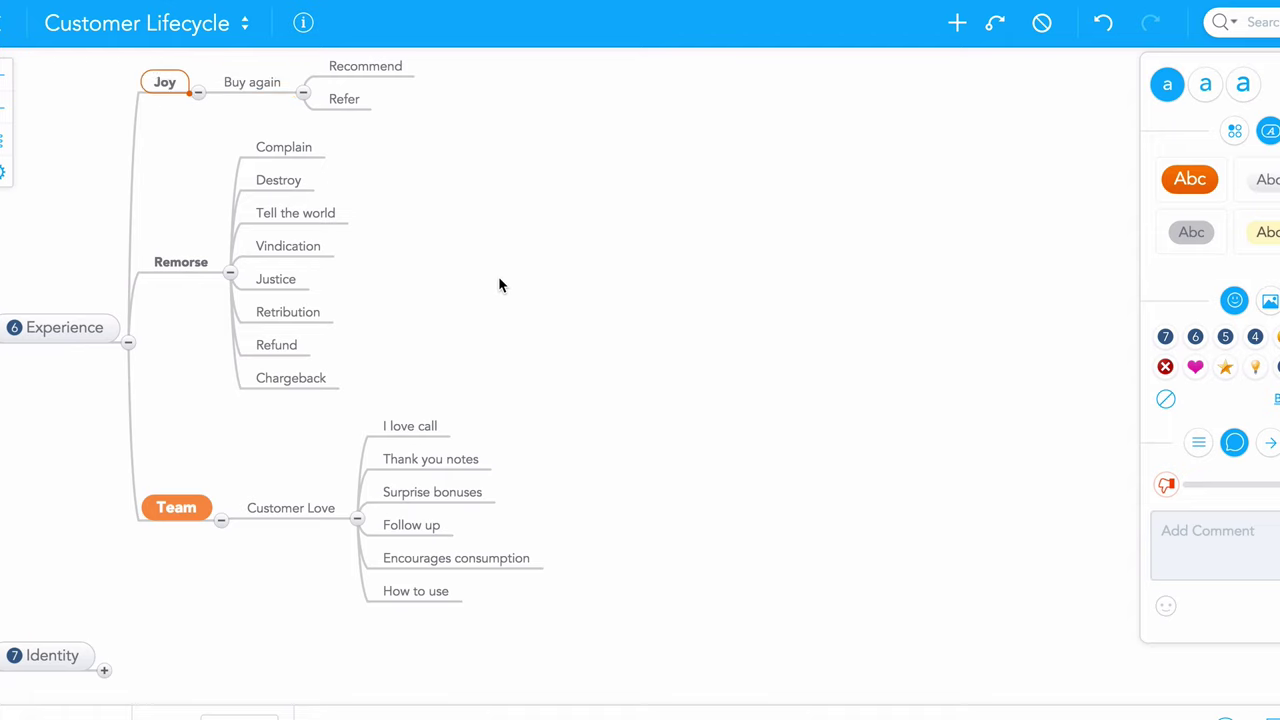
pyautogui.click(240, 83)
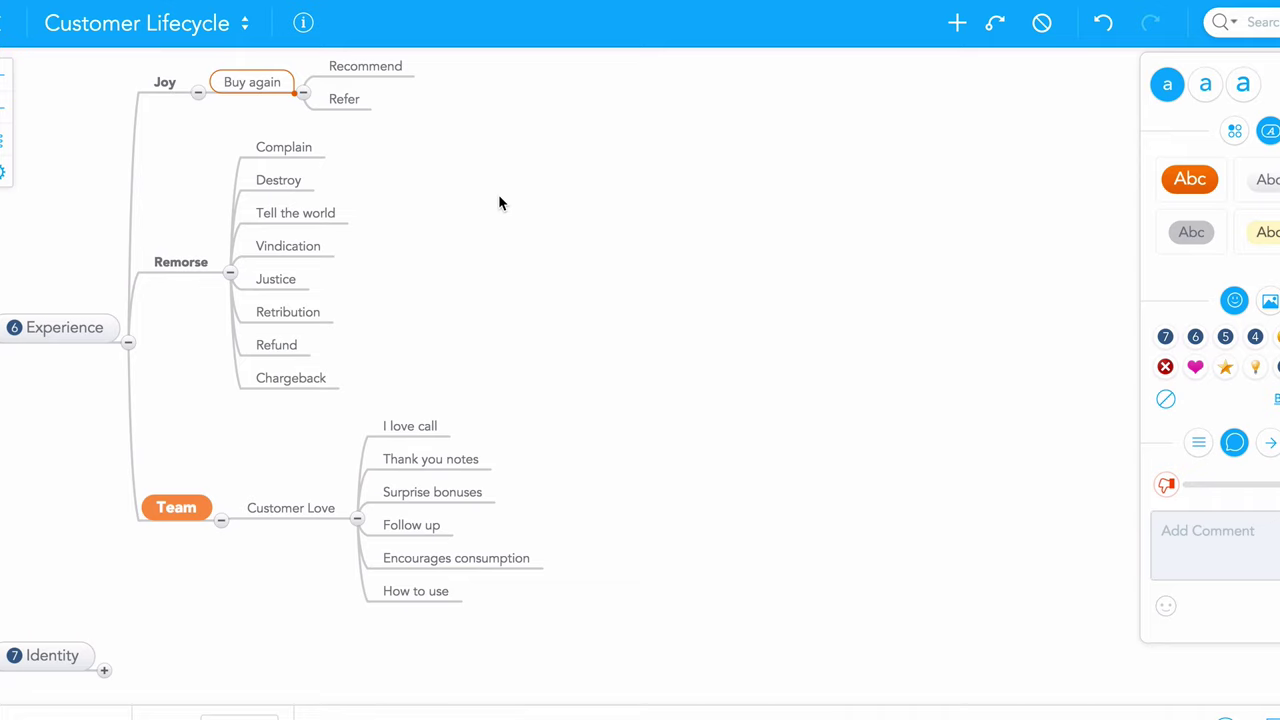
pyautogui.click(365, 70)
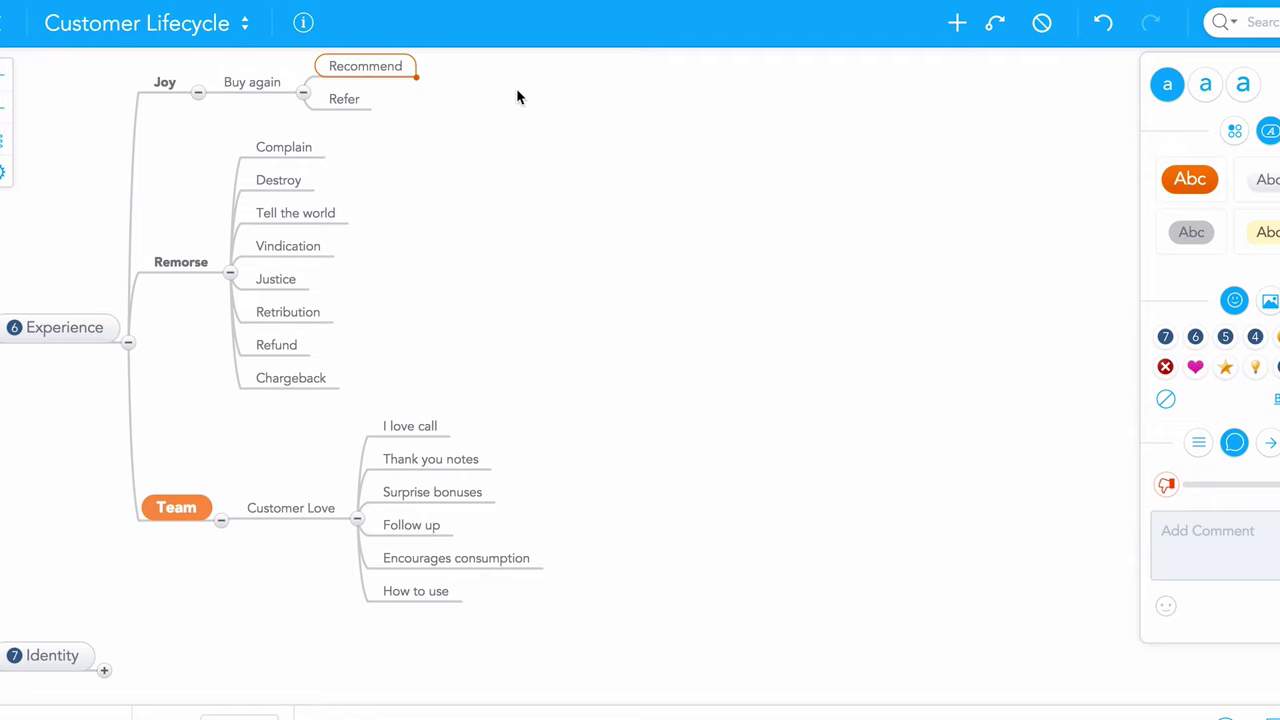
pyautogui.press('Down')
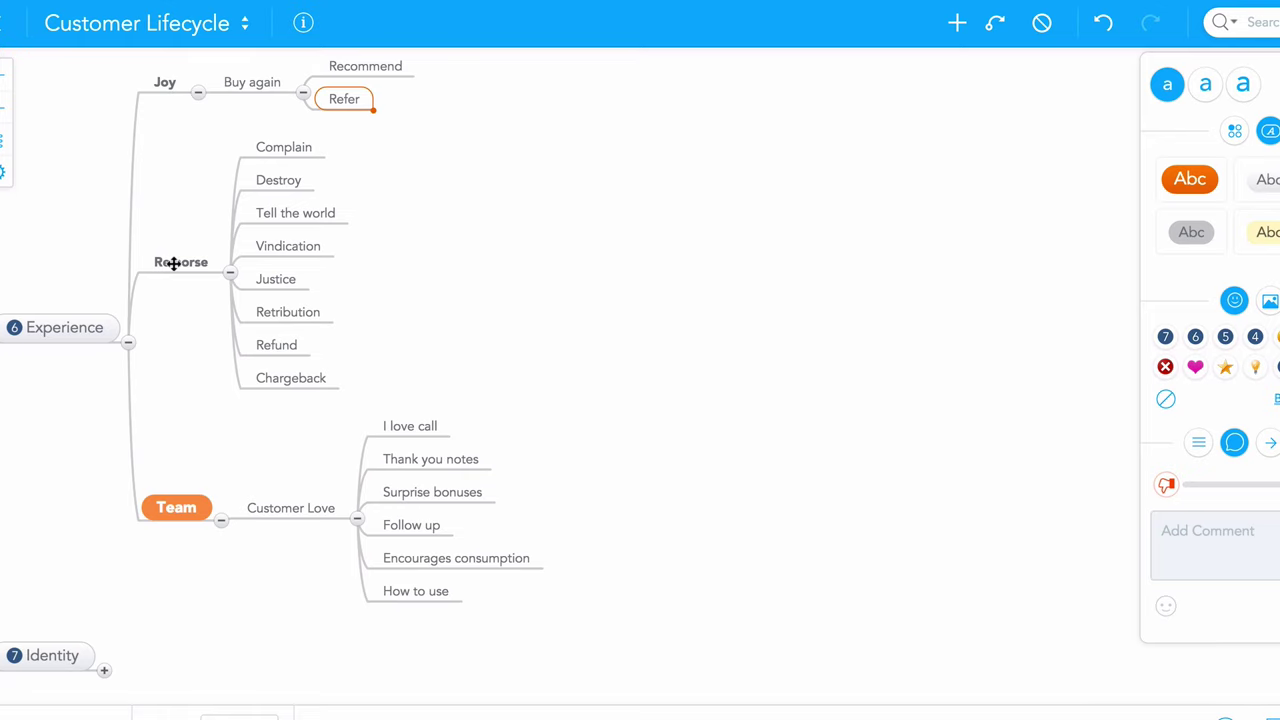
pyautogui.click(198, 92)
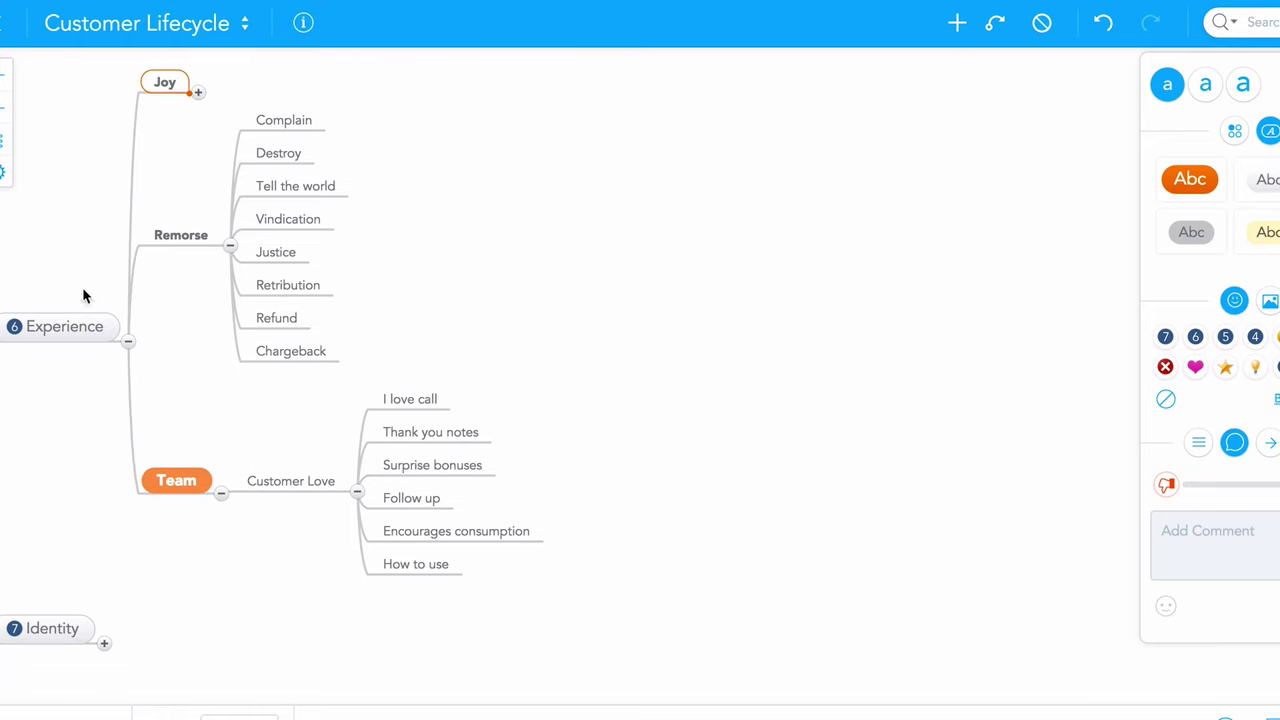
pyautogui.click(177, 235)
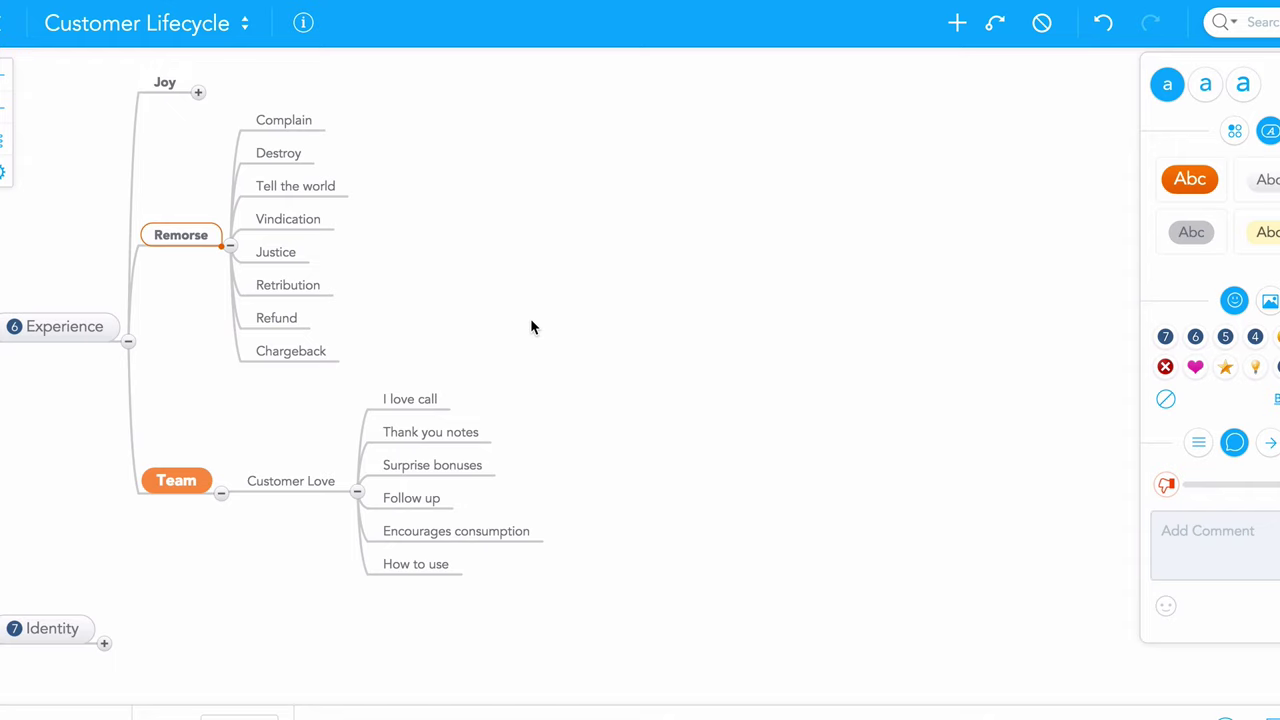
pyautogui.click(276, 122)
pyautogui.press('Down')
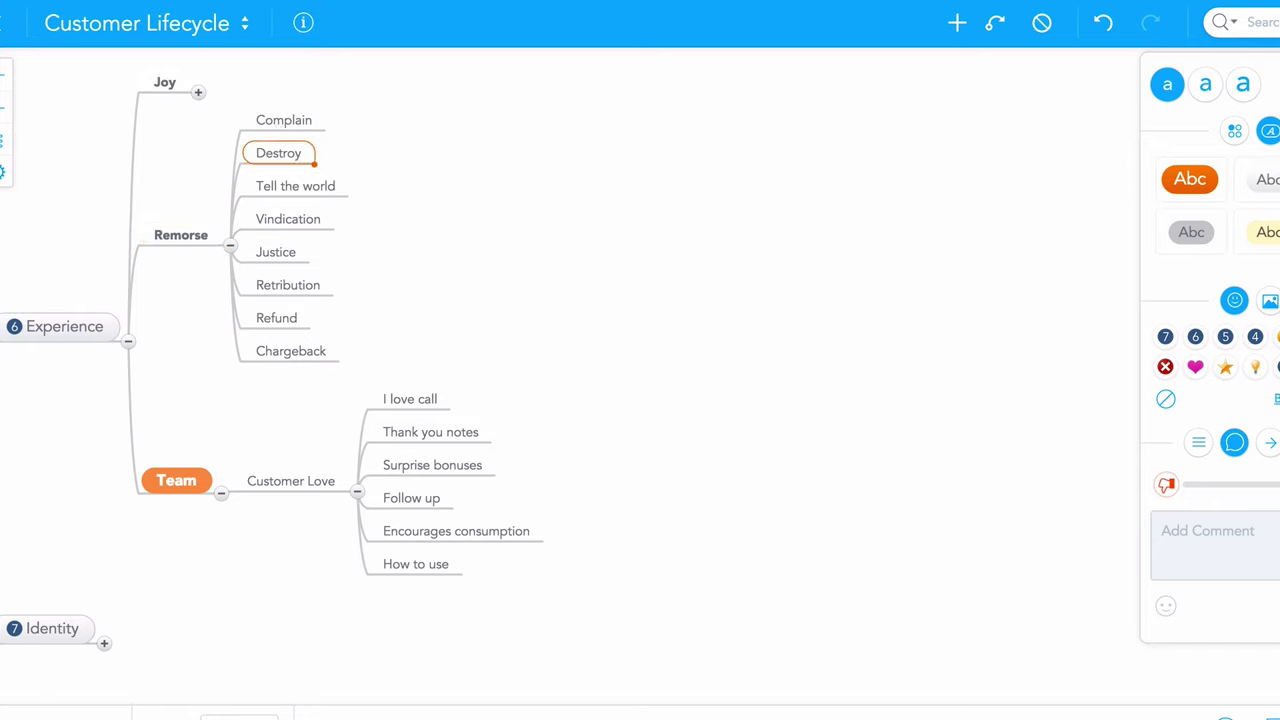
pyautogui.press('Down')
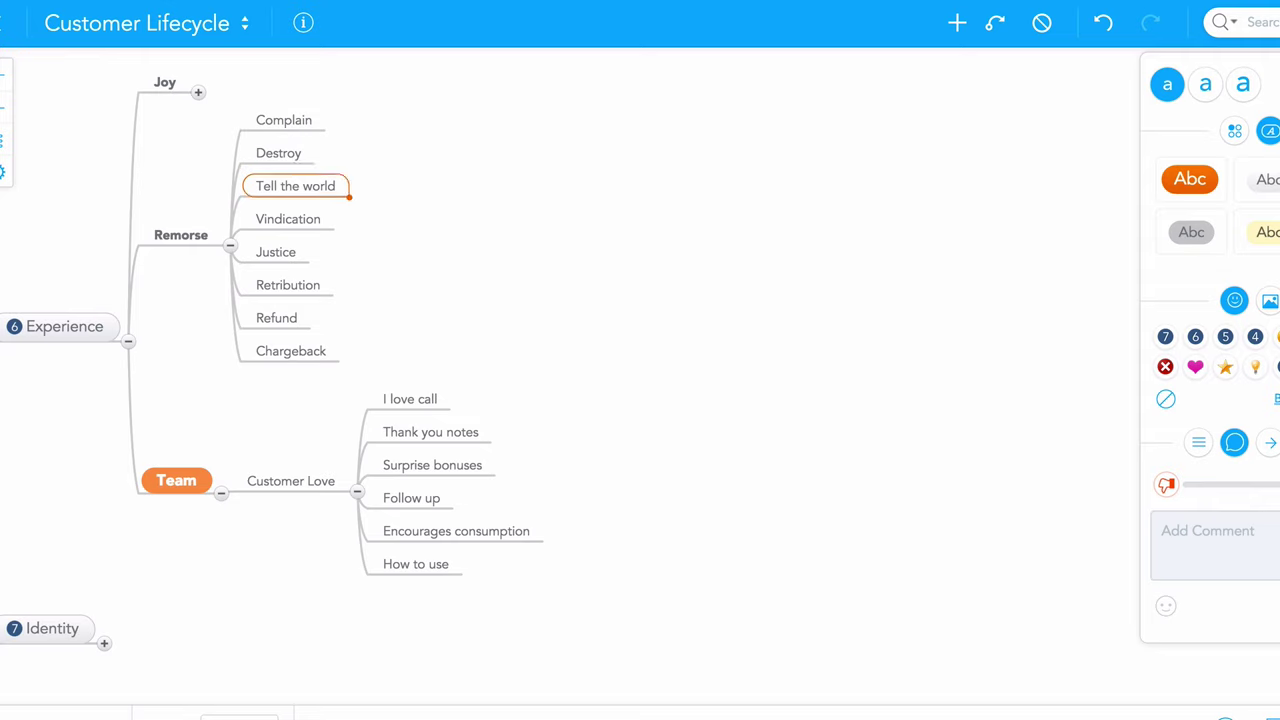
pyautogui.press('Down')
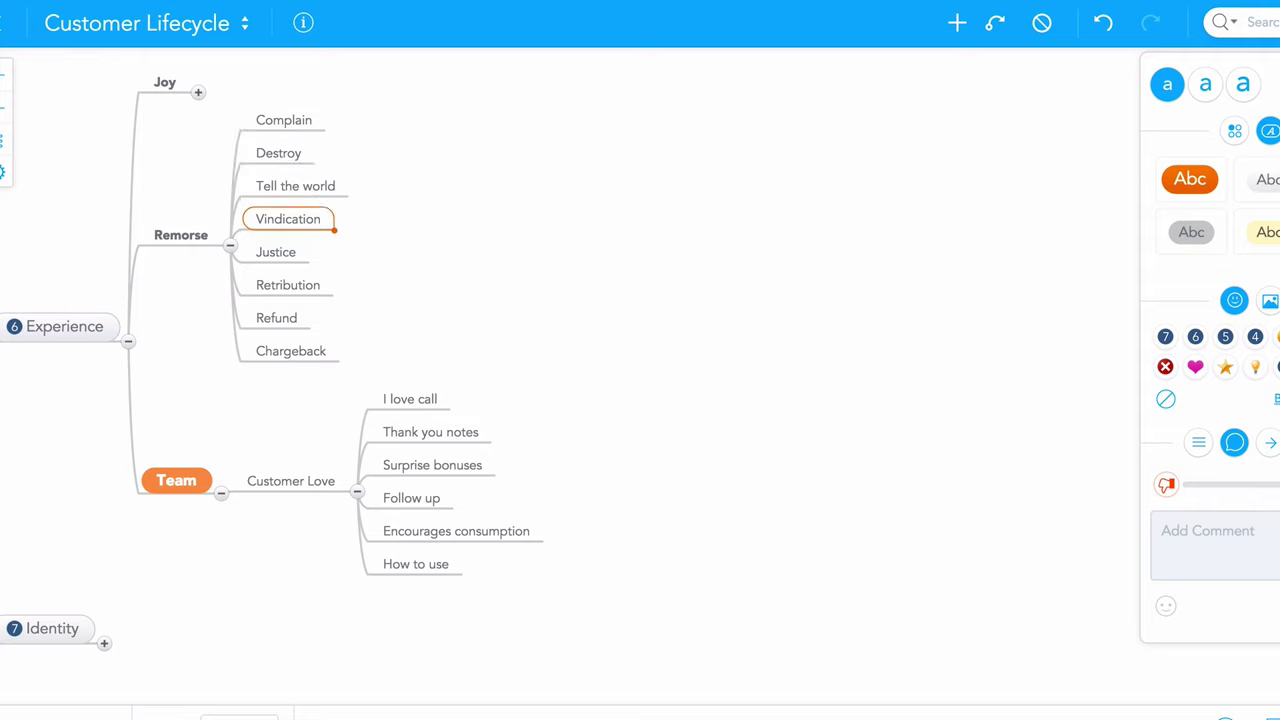
pyautogui.press('Down')
pyautogui.press('Down')
pyautogui.press('Down')
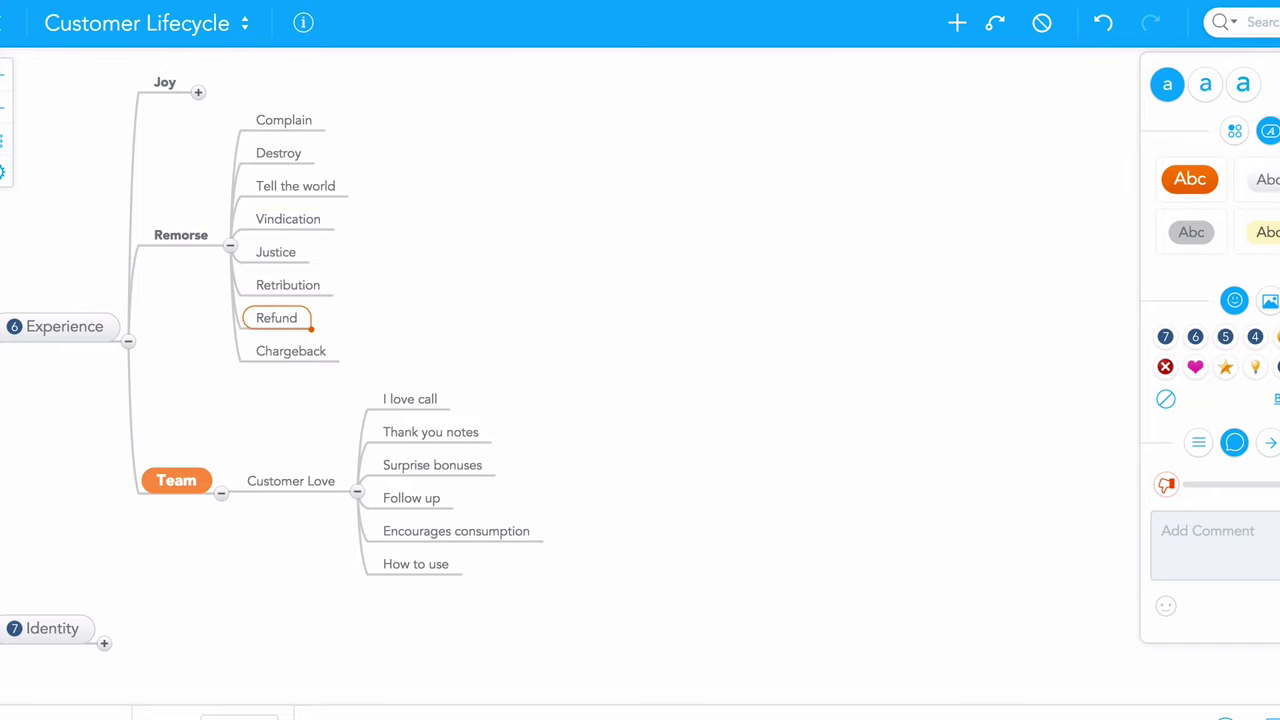
pyautogui.press('Down')
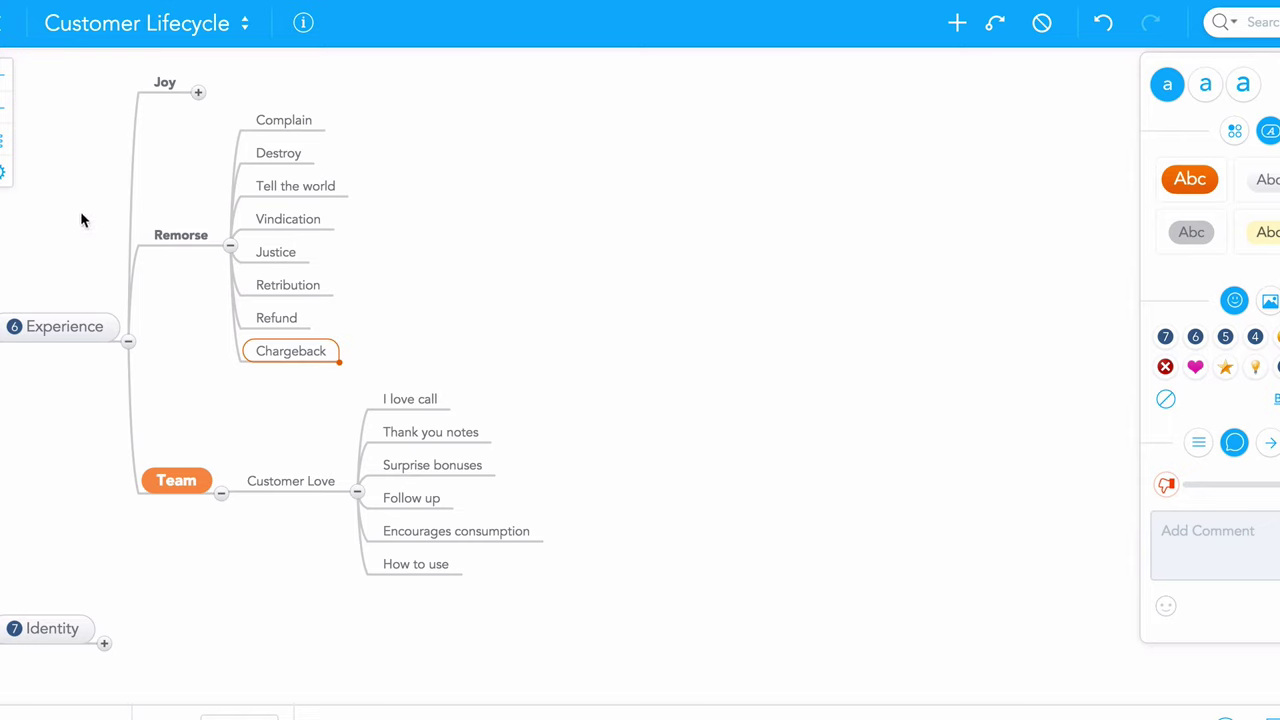
pyautogui.moveTo(82, 220); pyautogui.dragTo(228, 413)
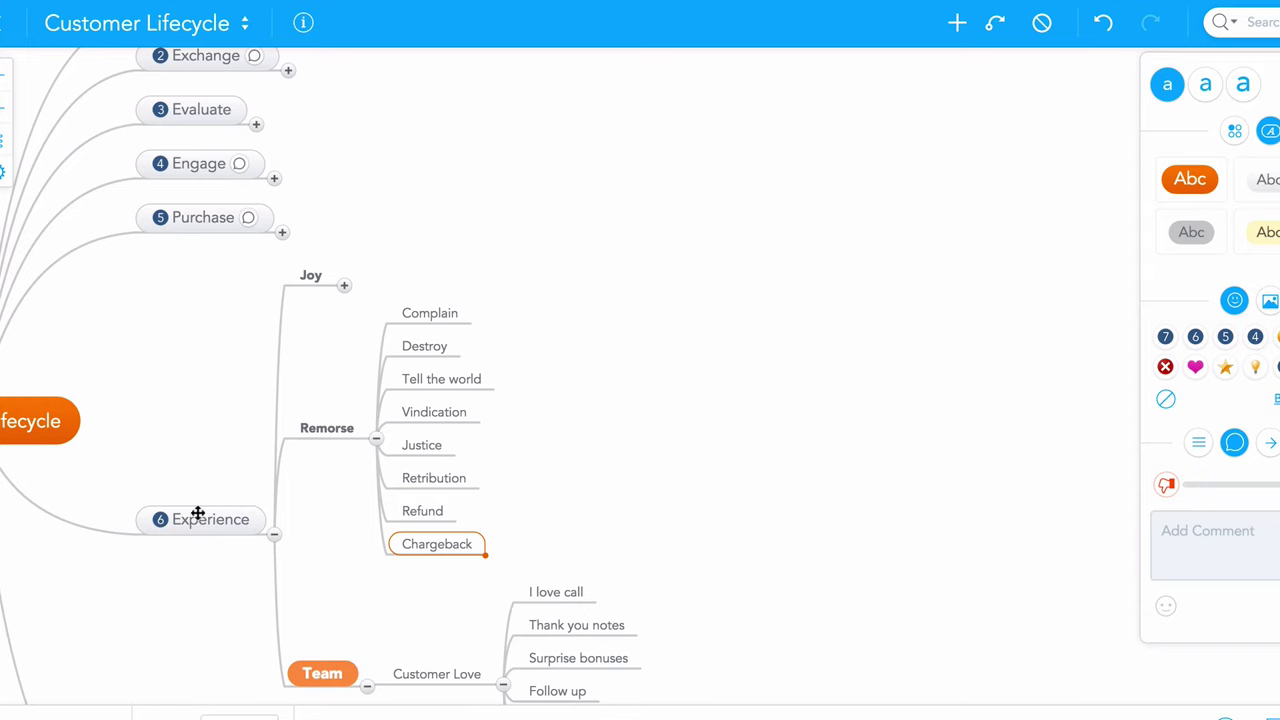
pyautogui.moveTo(207, 599)
pyautogui.mouseDown()
pyautogui.moveTo(185, 488)
pyautogui.moveTo(153, 472)
pyautogui.moveTo(151, 413)
pyautogui.mouseUp()
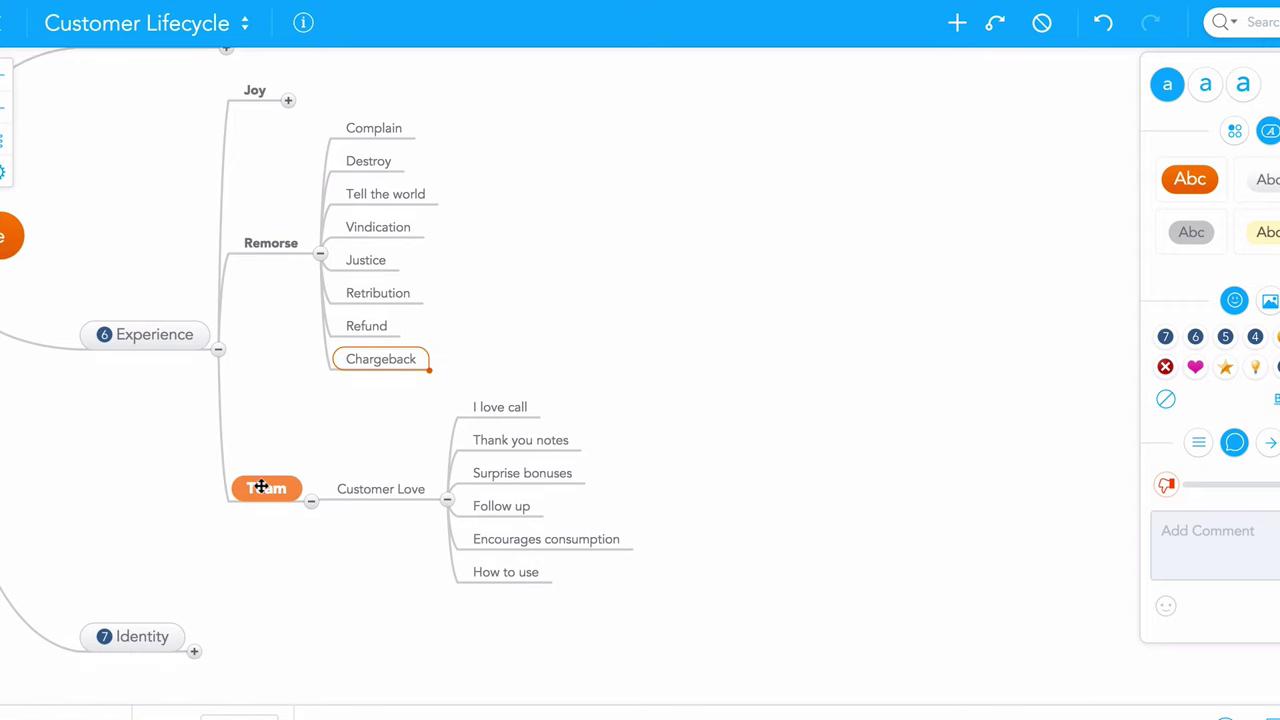
# - Add a Voice broadcast idea under Team's Customer Love node
pyautogui.click(266, 488)
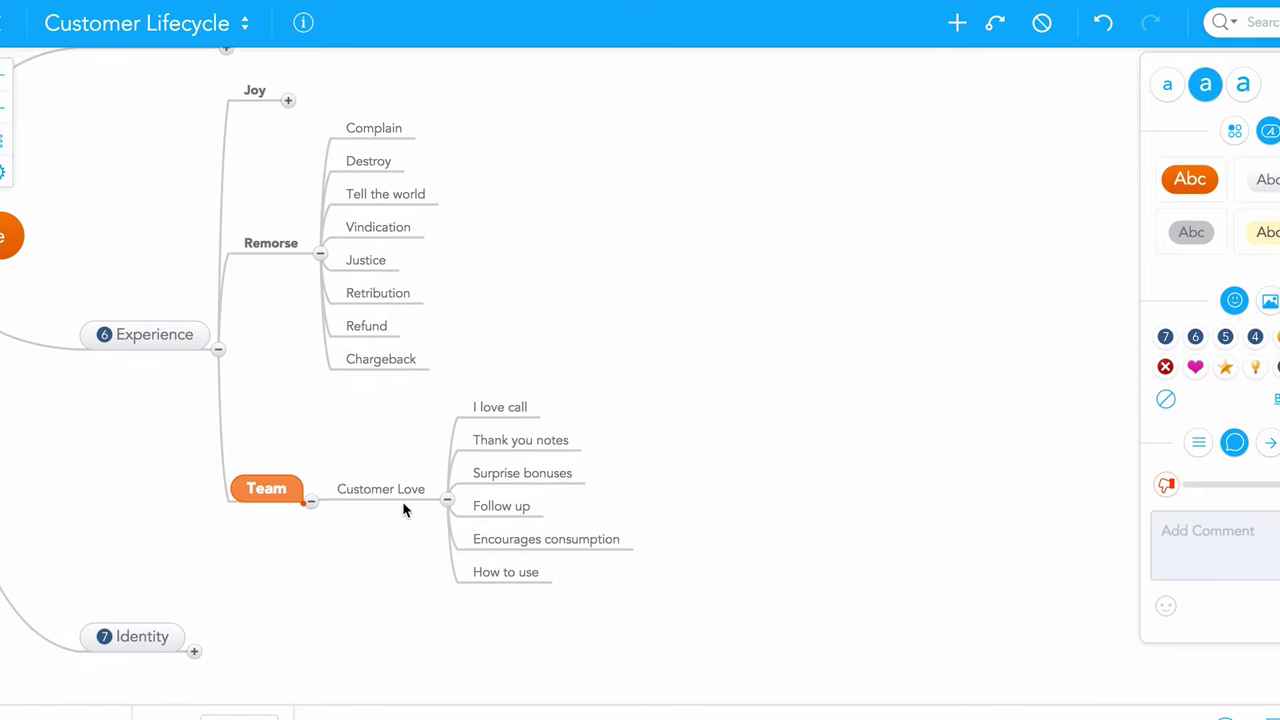
pyautogui.click(386, 486)
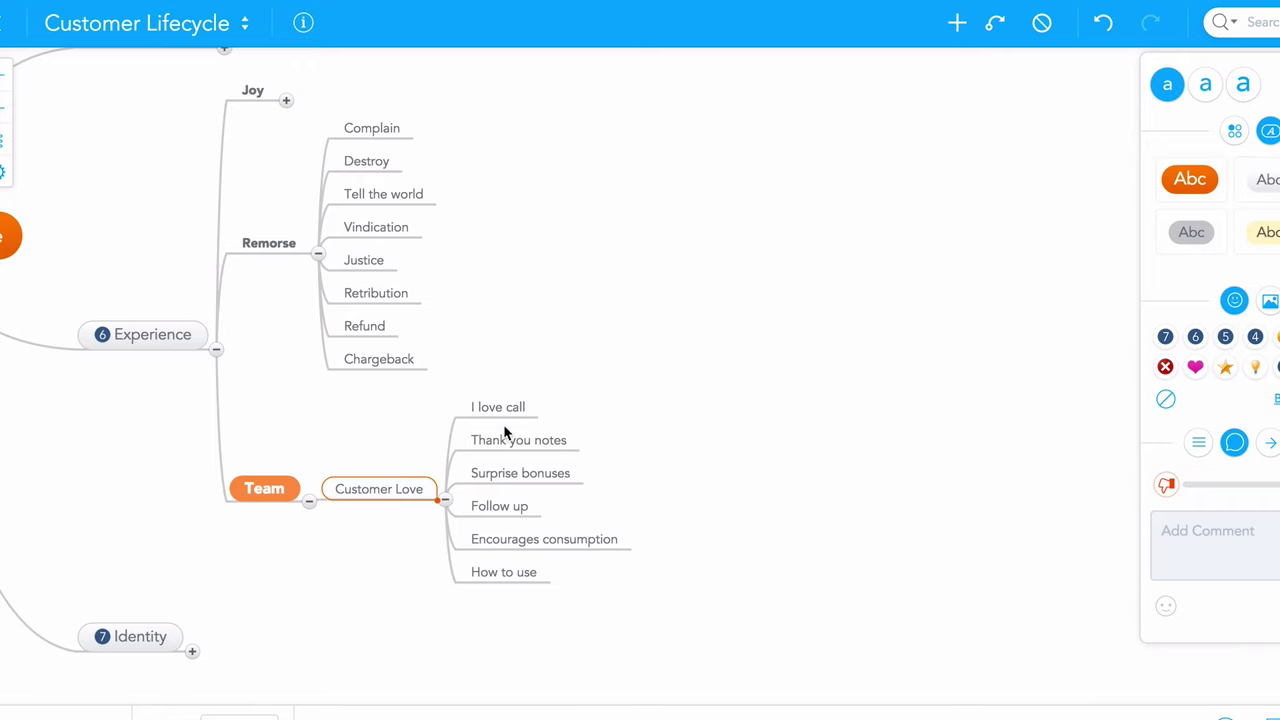
pyautogui.click(441, 490)
pyautogui.write('Call')
pyautogui.press('BackSpace')
pyautogui.press('BackSpace')
pyautogui.press('BackSpace')
pyautogui.write('Voice bro')
pyautogui.press('BackSpace')
pyautogui.press('BackSpace')
pyautogui.write('ra')
pyautogui.press('BackSpace')
pyautogui.write('oadca')
pyautogui.press('BackSpace')
pyautogui.press('BackSpace')
pyautogui.write('cast')
pyautogui.press('Return')
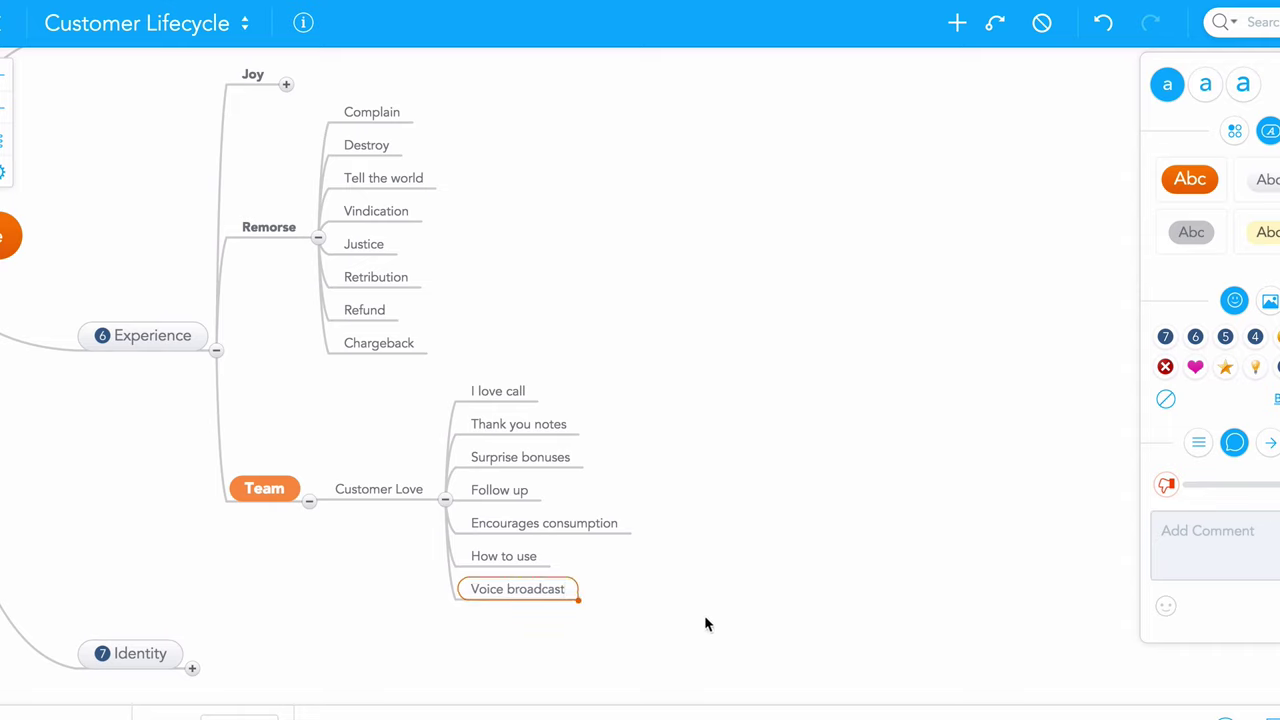
# - Add a Txt idea under Customer Love
pyautogui.click(412, 490)
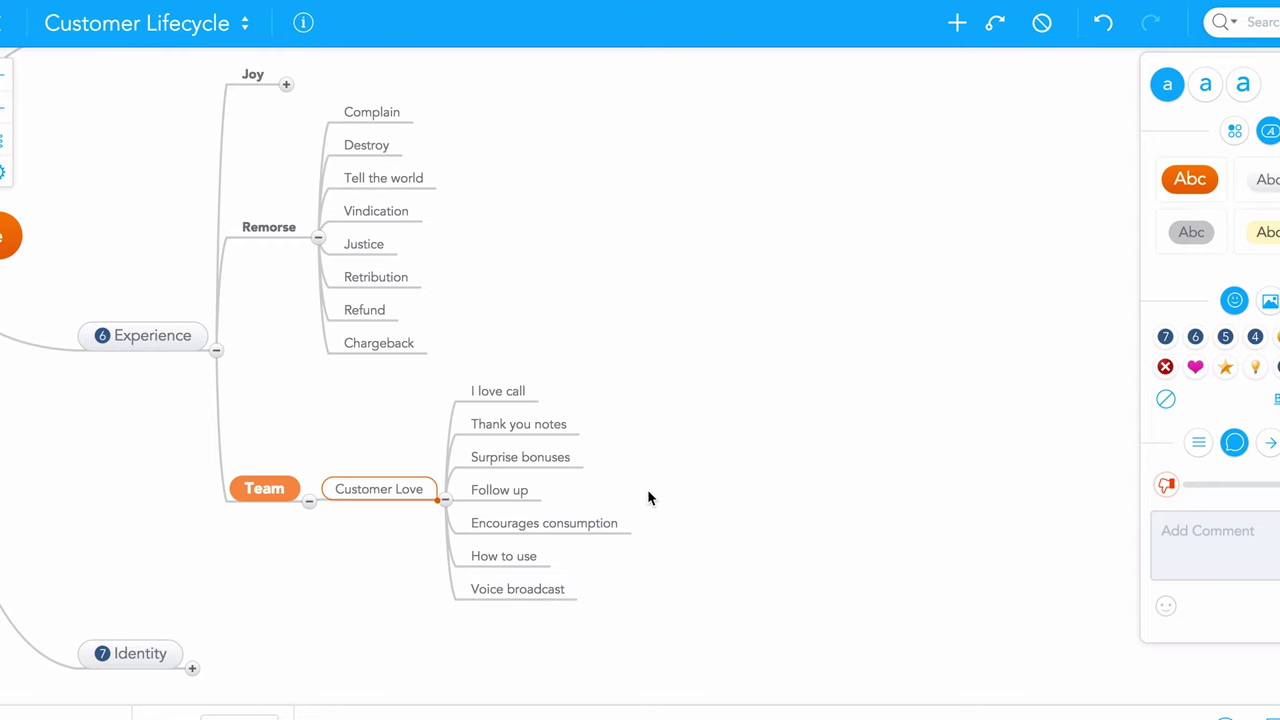
pyautogui.press('Tab')
pyautogui.write('Txt')
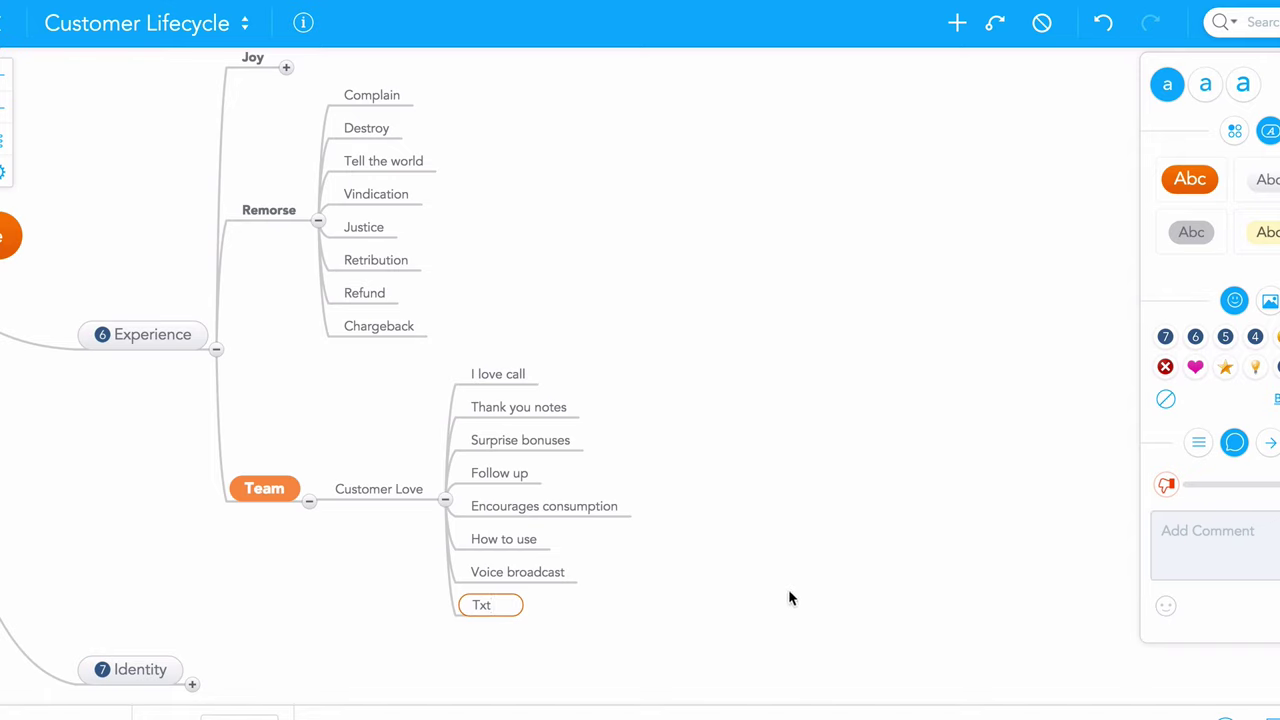
pyautogui.press('Return')
pyautogui.click(512, 376)
pyautogui.click(530, 410)
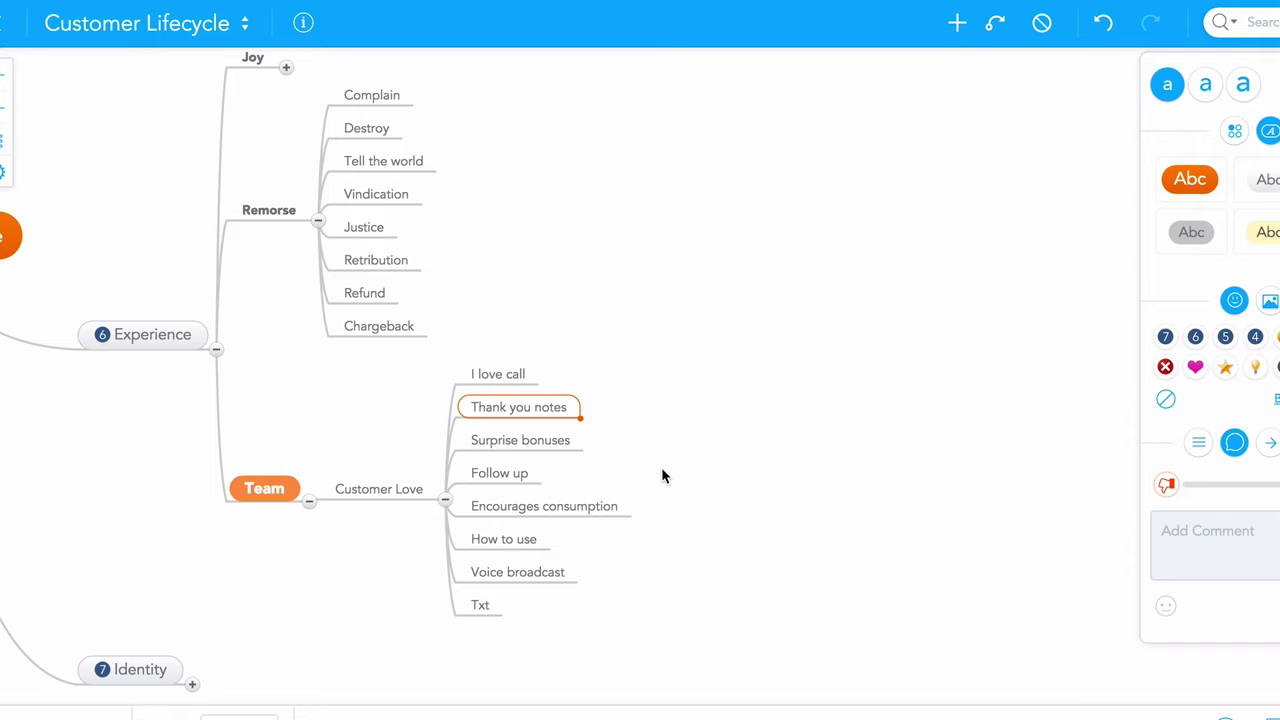
pyautogui.press('Down')
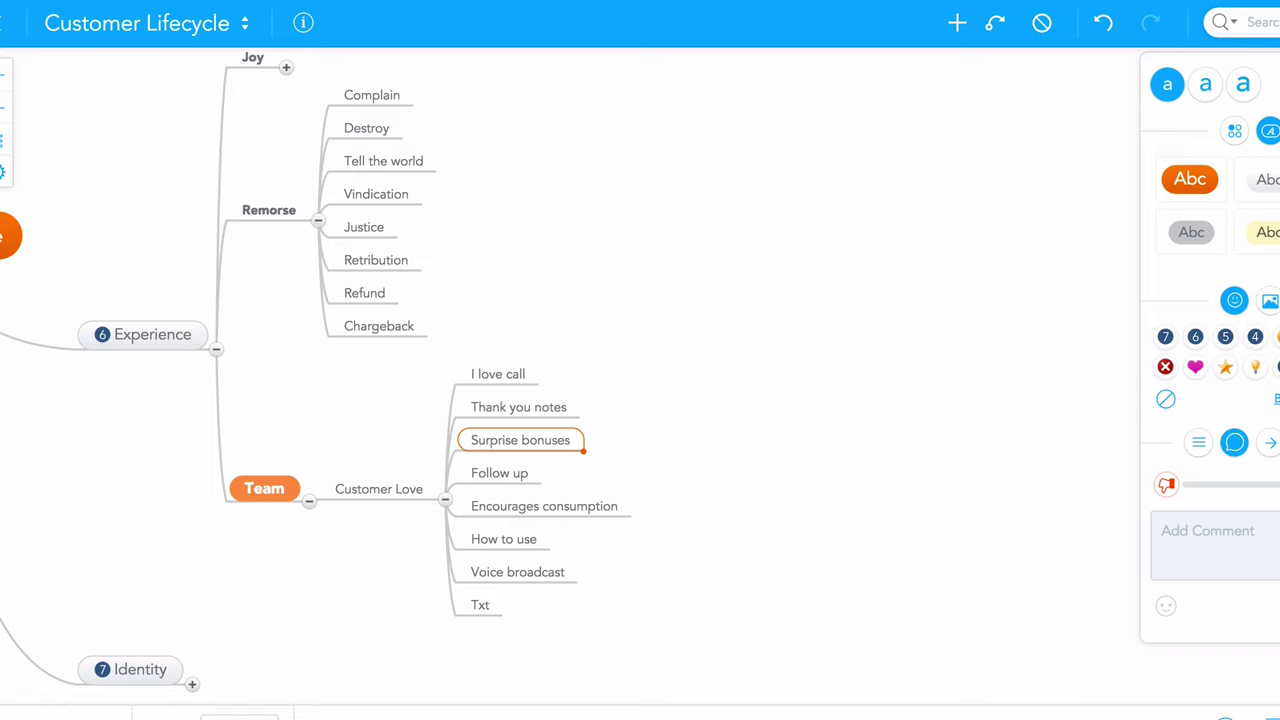
pyautogui.press('Down')
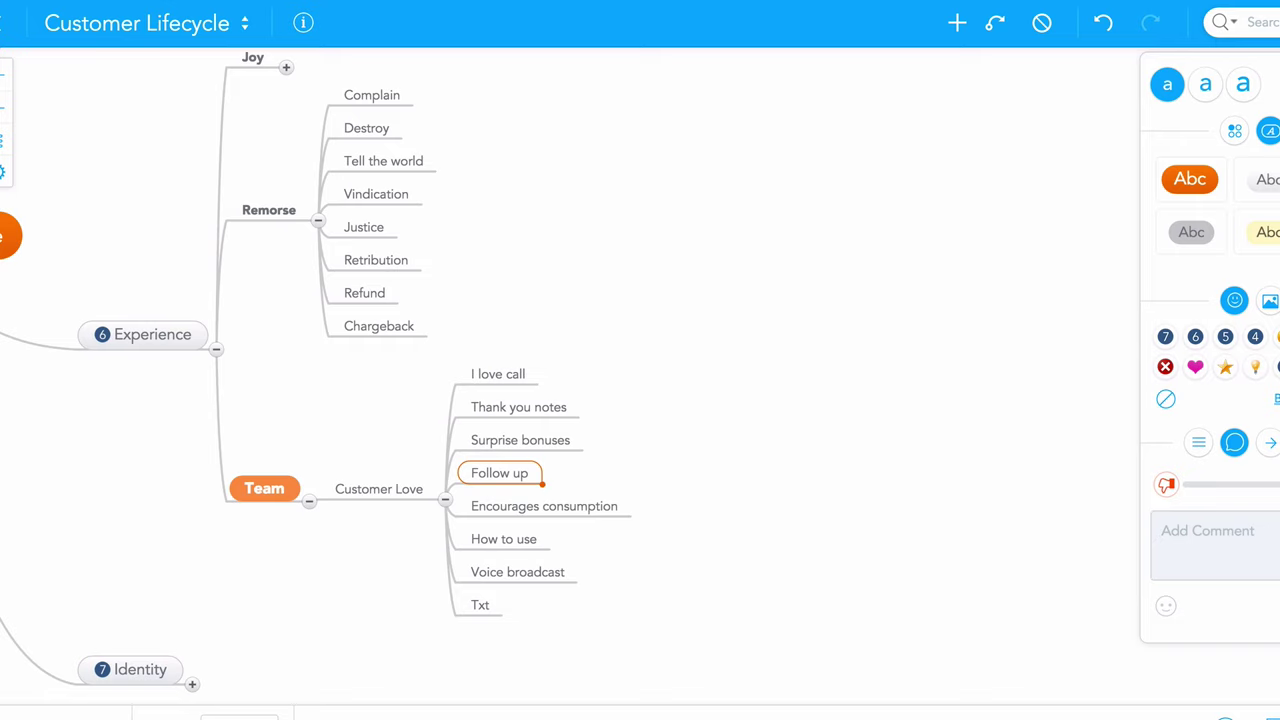
pyautogui.press('Down')
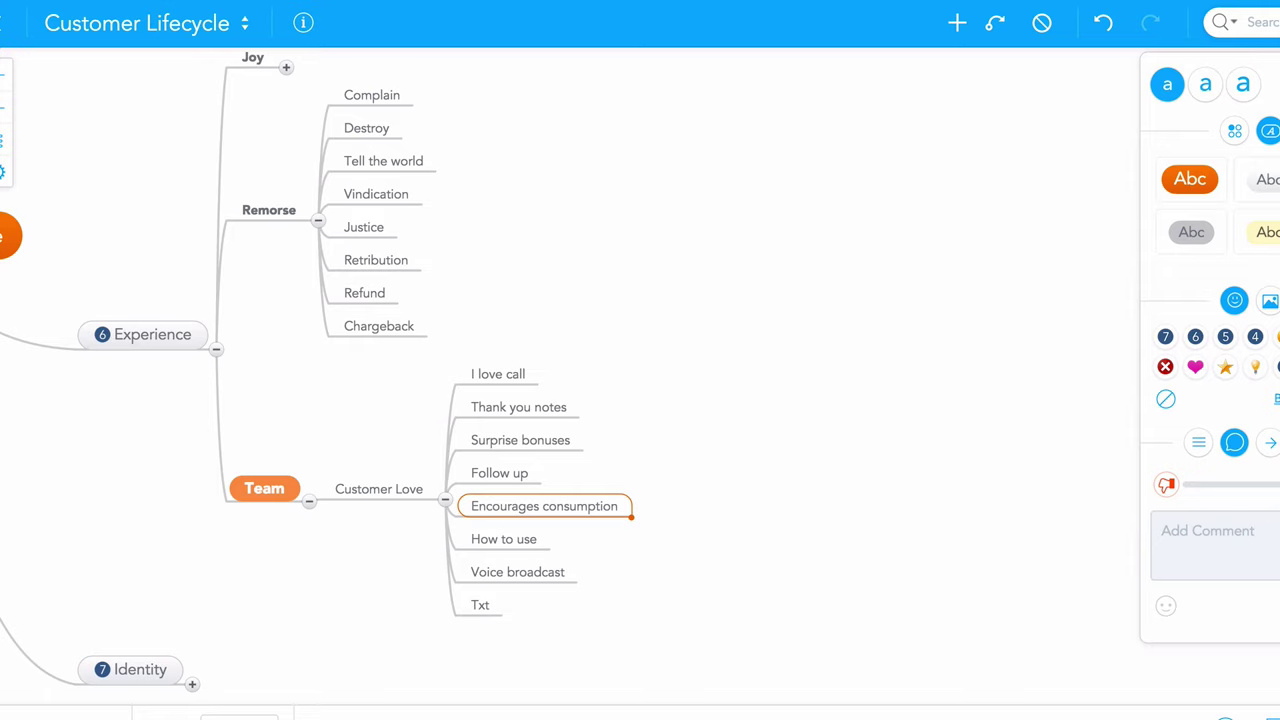
pyautogui.press('Down')
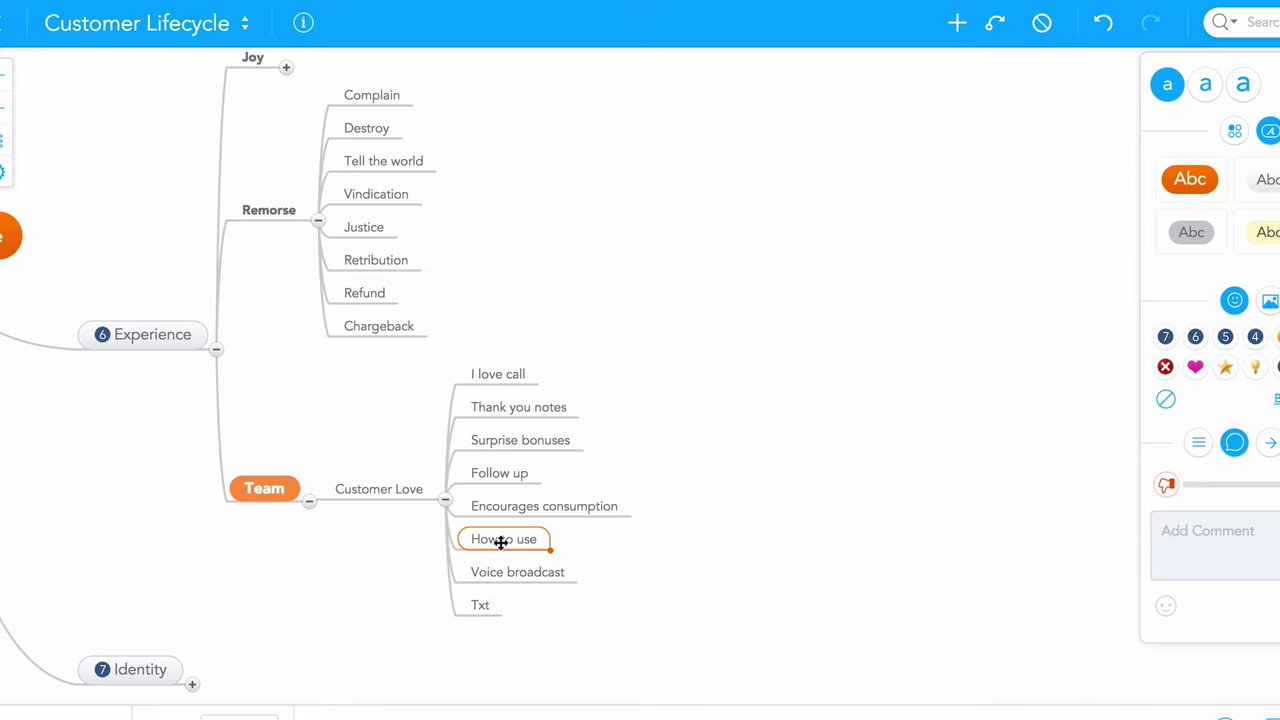
# - Fold Remorse and the Experience stage so all seven stages are collapsed, then select Identity
pyautogui.scroll(1, 312, 386)
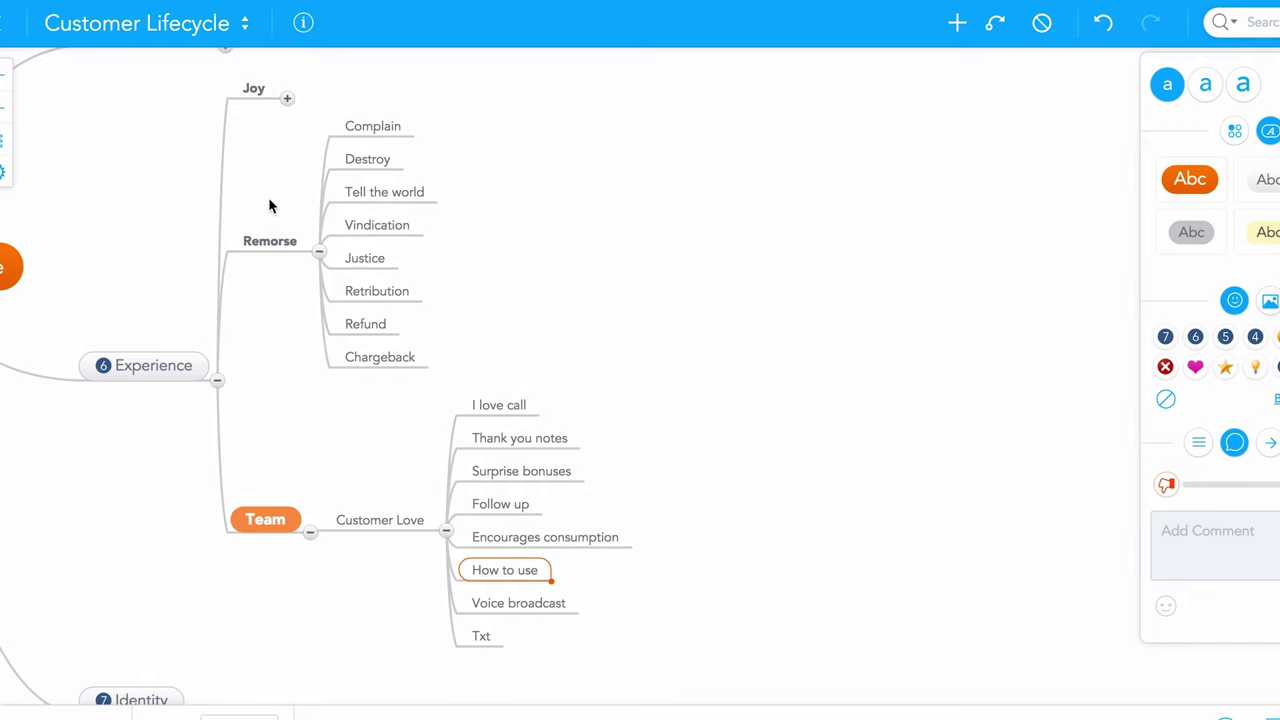
pyautogui.click(322, 254)
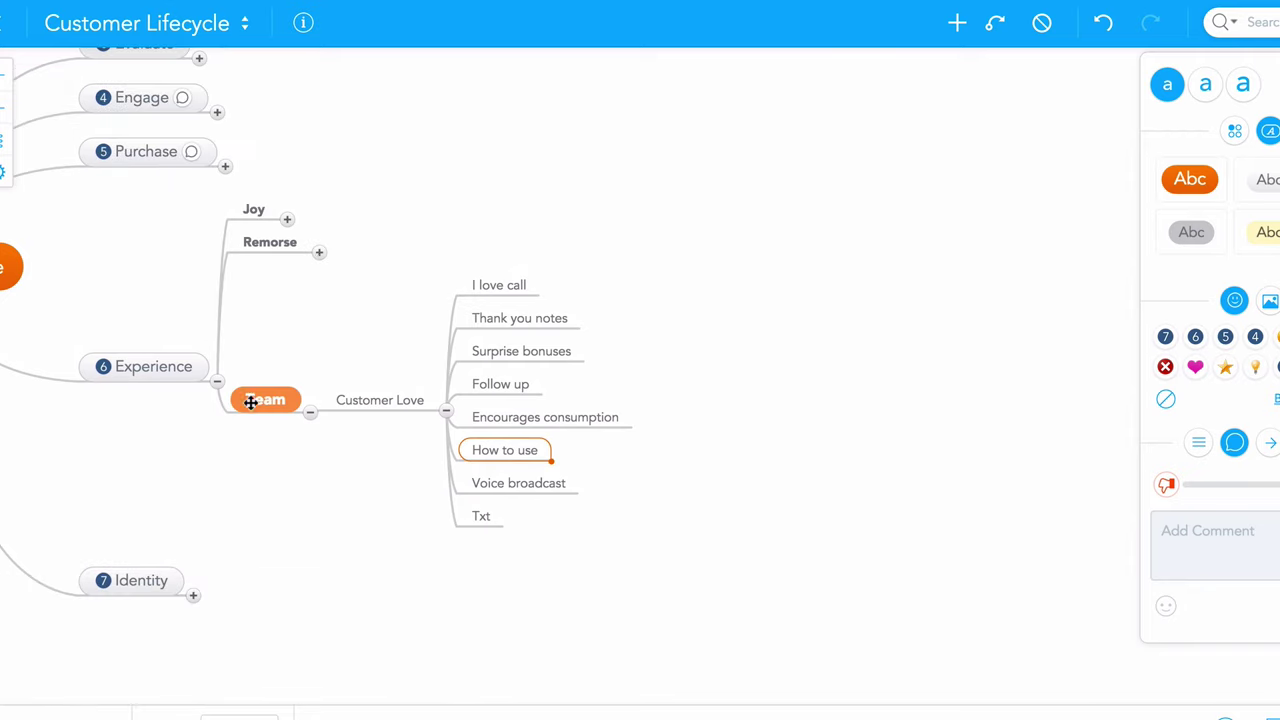
pyautogui.click(216, 382)
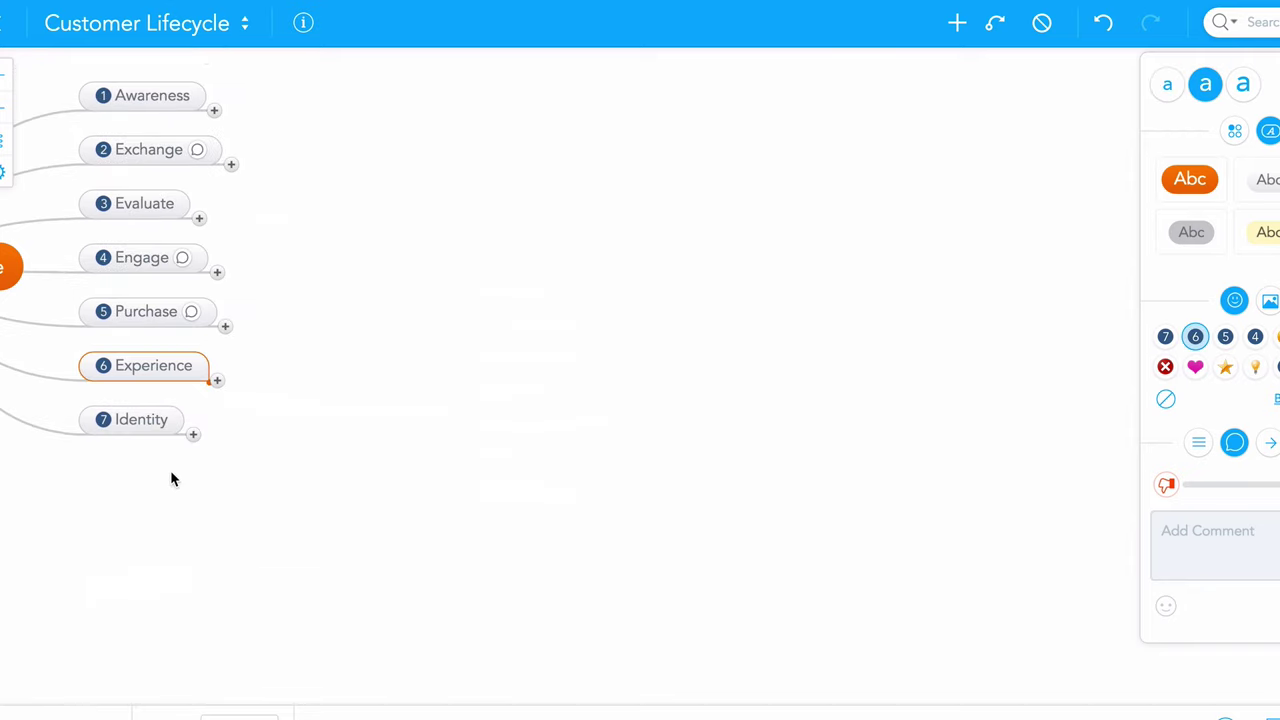
pyautogui.click(135, 423)
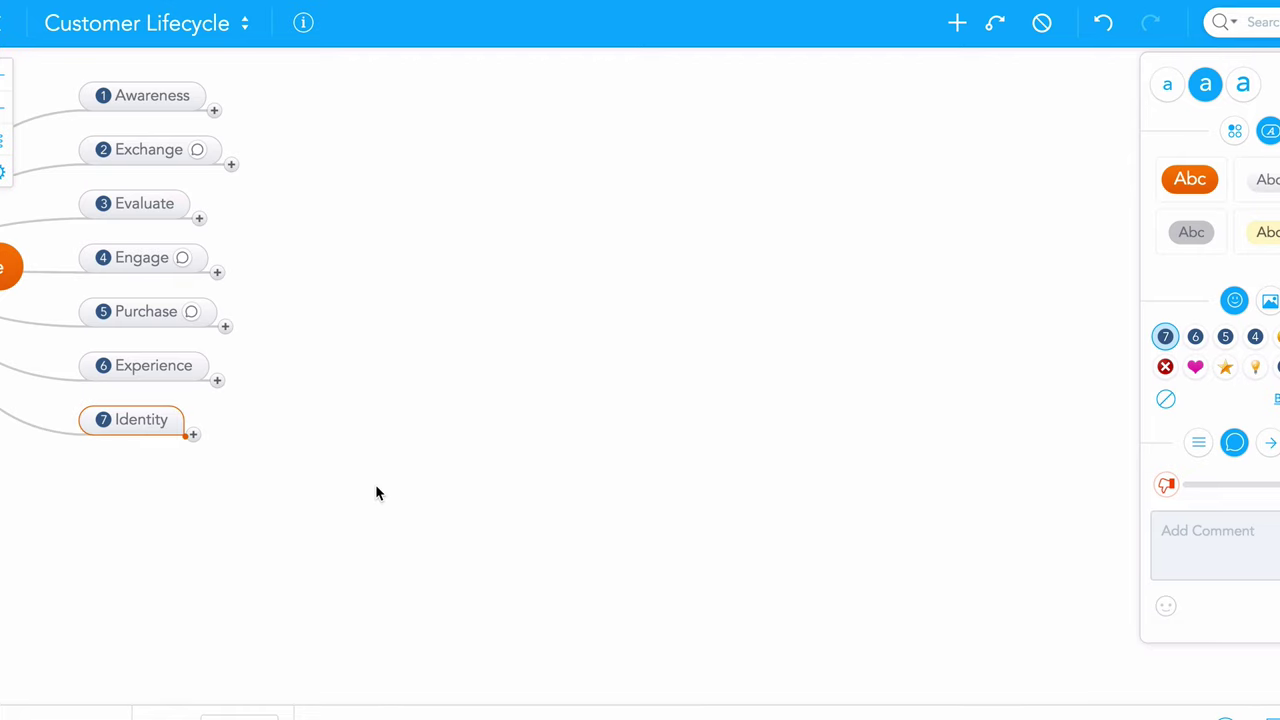
# - Unfold Identity to show Join community through Team, and move the selection to Promote
pyautogui.click(192, 434)
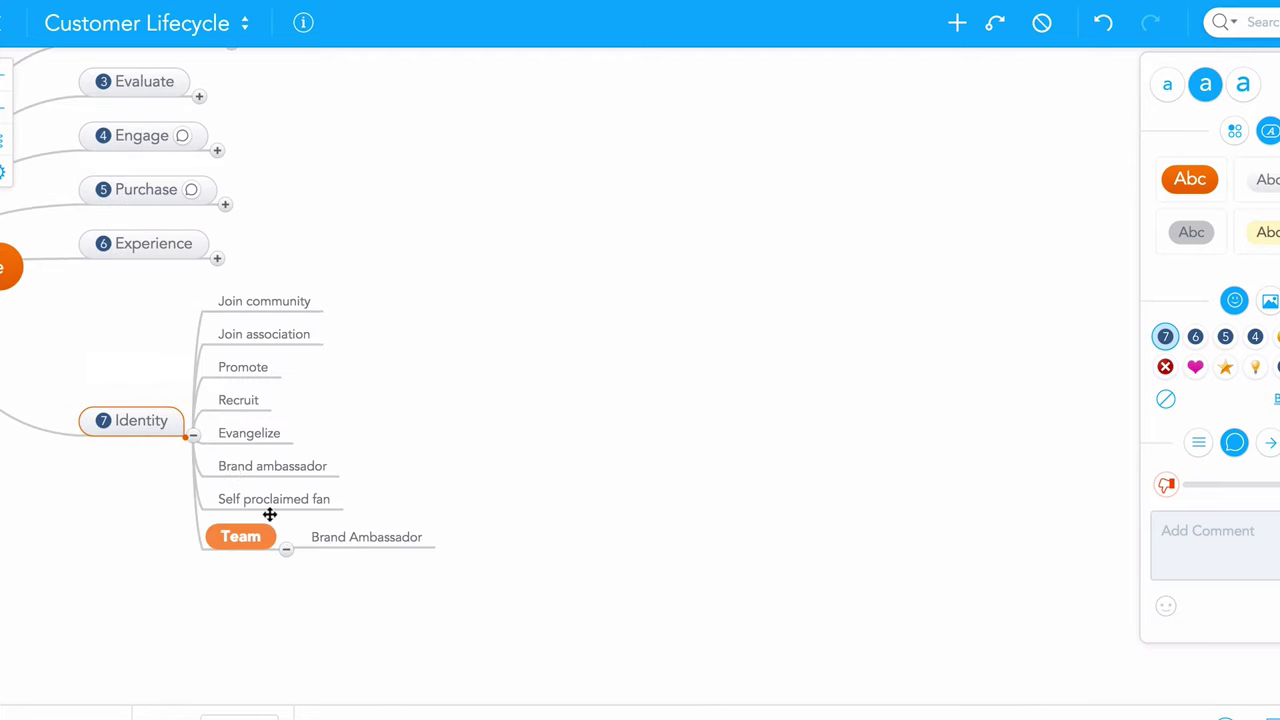
pyautogui.click(297, 303)
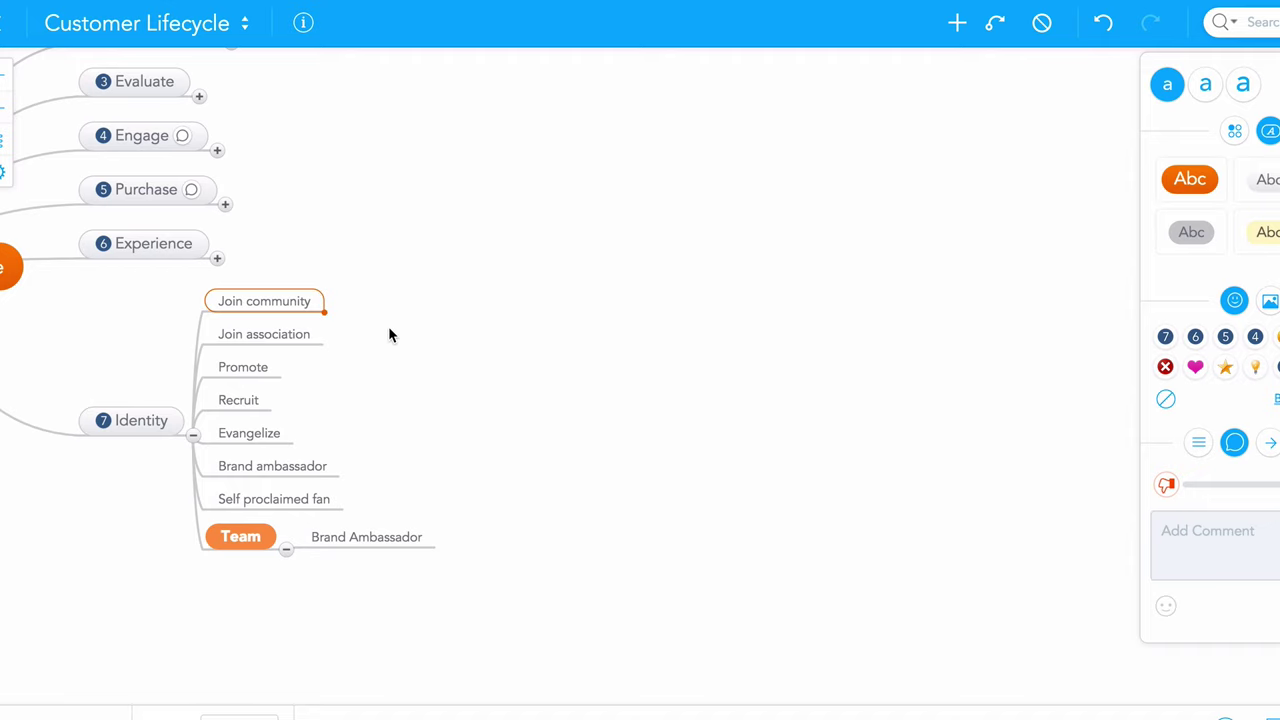
pyautogui.press('Down')
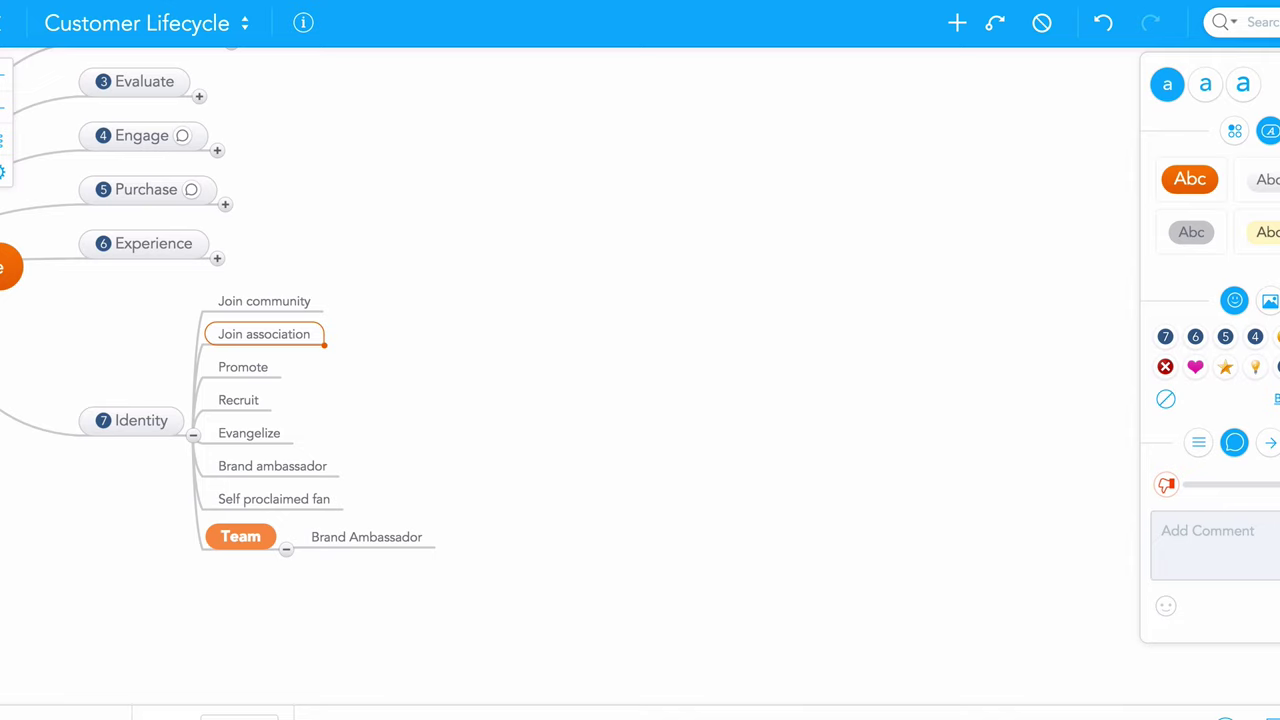
pyautogui.press('Down')
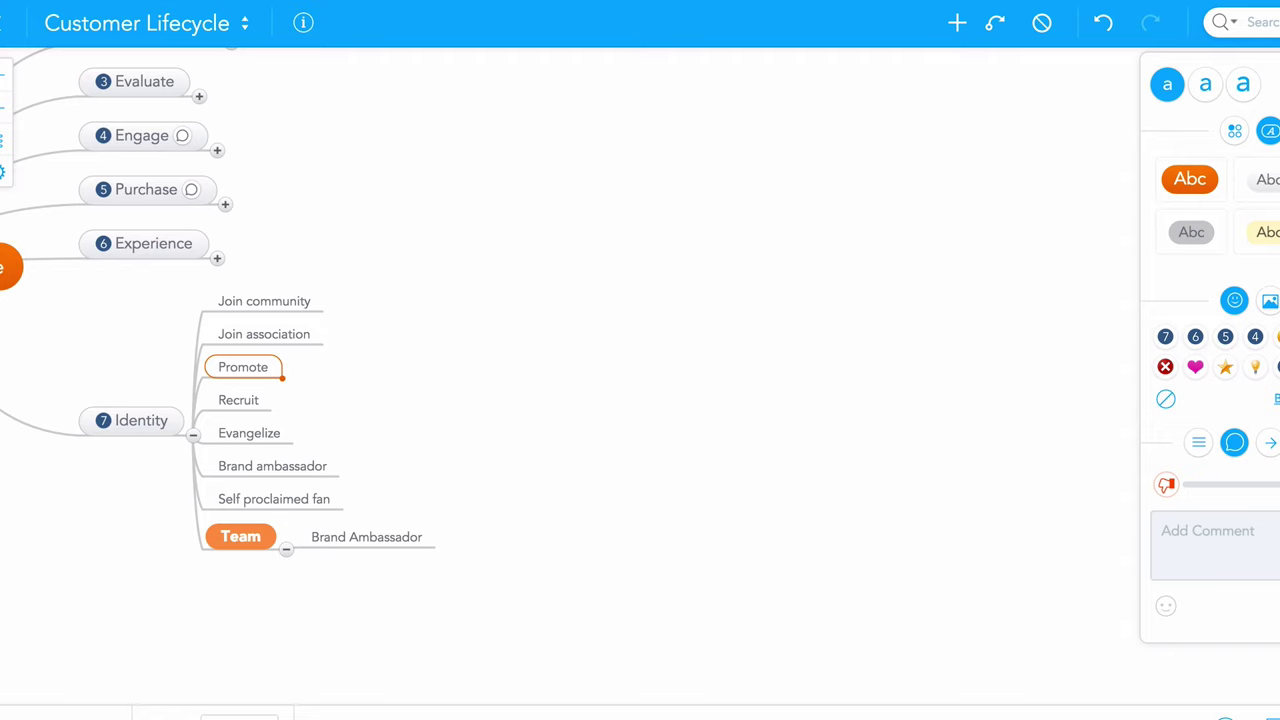
# - Add Referral and Affiliate as child topics under Promote
pyautogui.press('Tab')
pyautogui.write('Referral')
pyautogui.press('Return')
pyautogui.press('Return')
pyautogui.write('Affiliate')
pyautogui.press('Return')
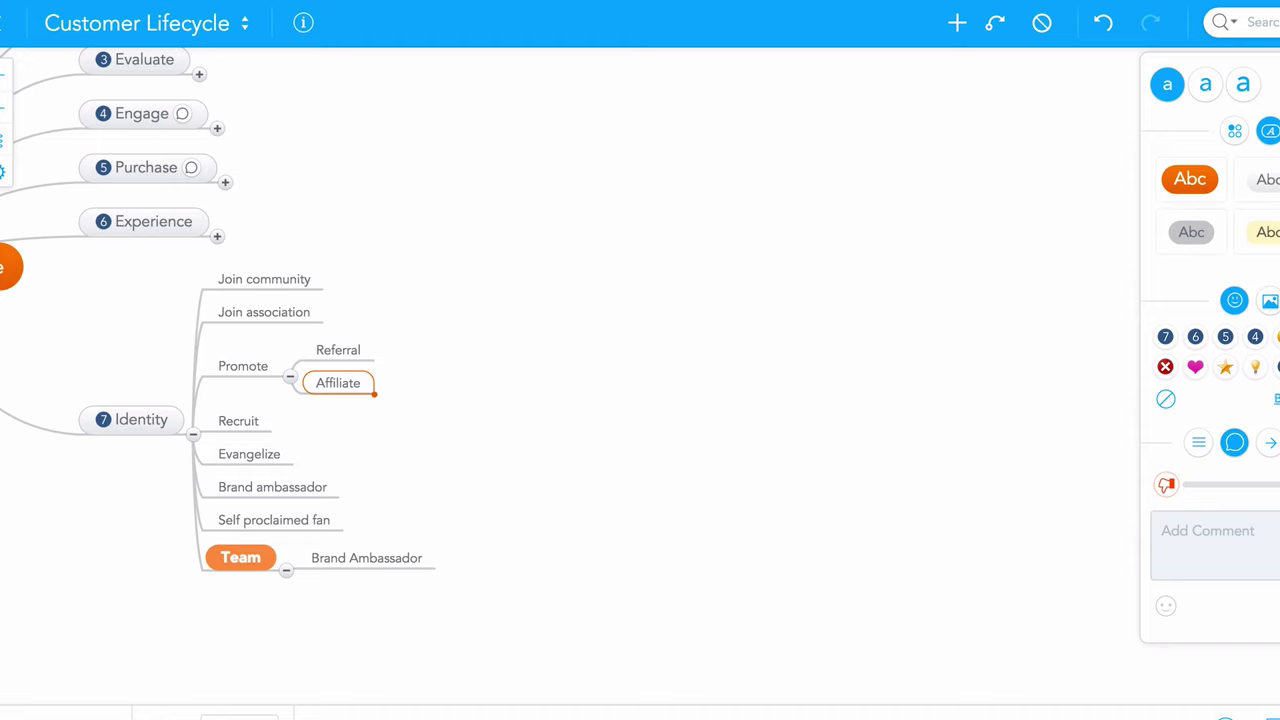
# - Review the remaining Identity topics down to Team and select its Brand Ambassador topic
pyautogui.click(232, 425)
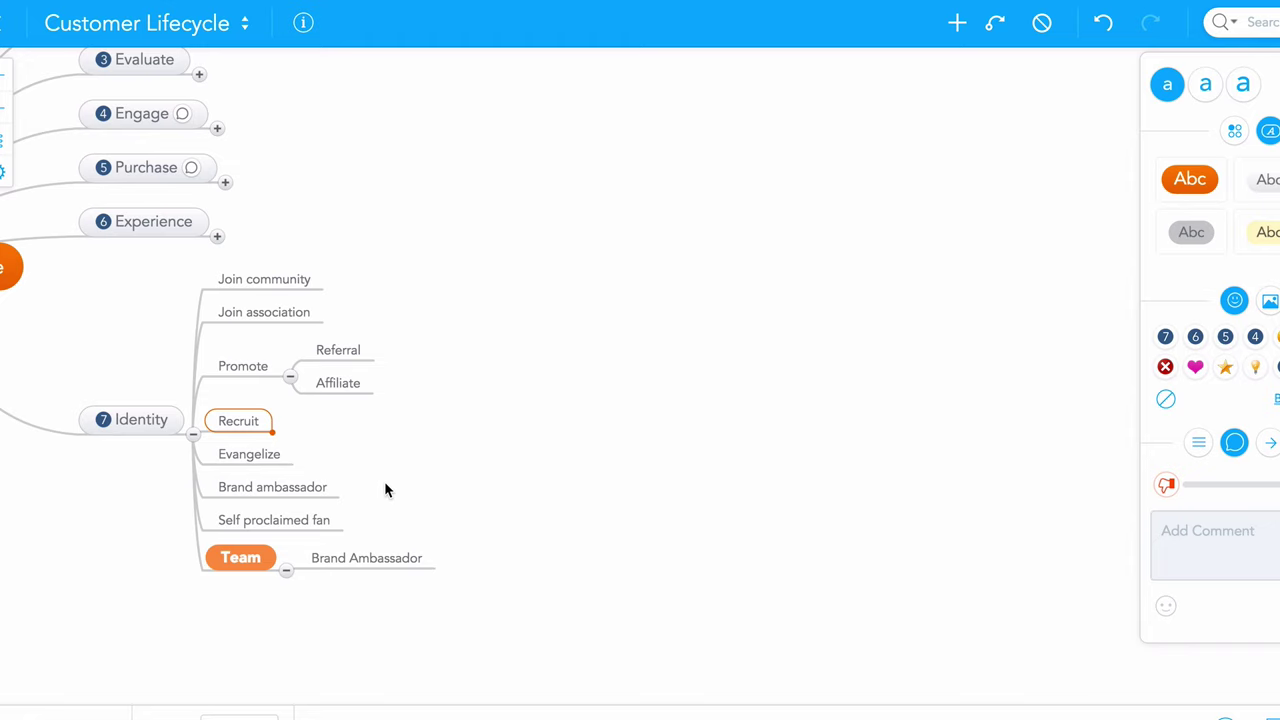
pyautogui.click(268, 281)
pyautogui.click(274, 314)
pyautogui.click(240, 427)
pyautogui.press('Down')
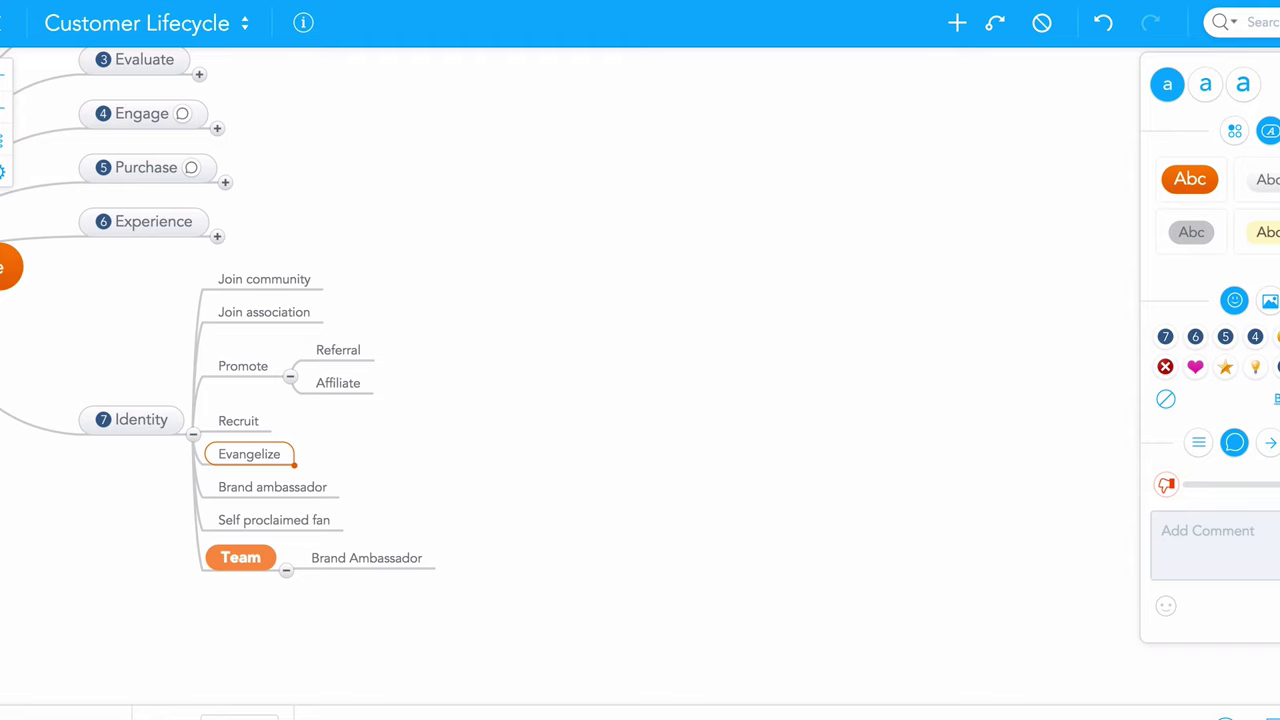
pyautogui.press('Down')
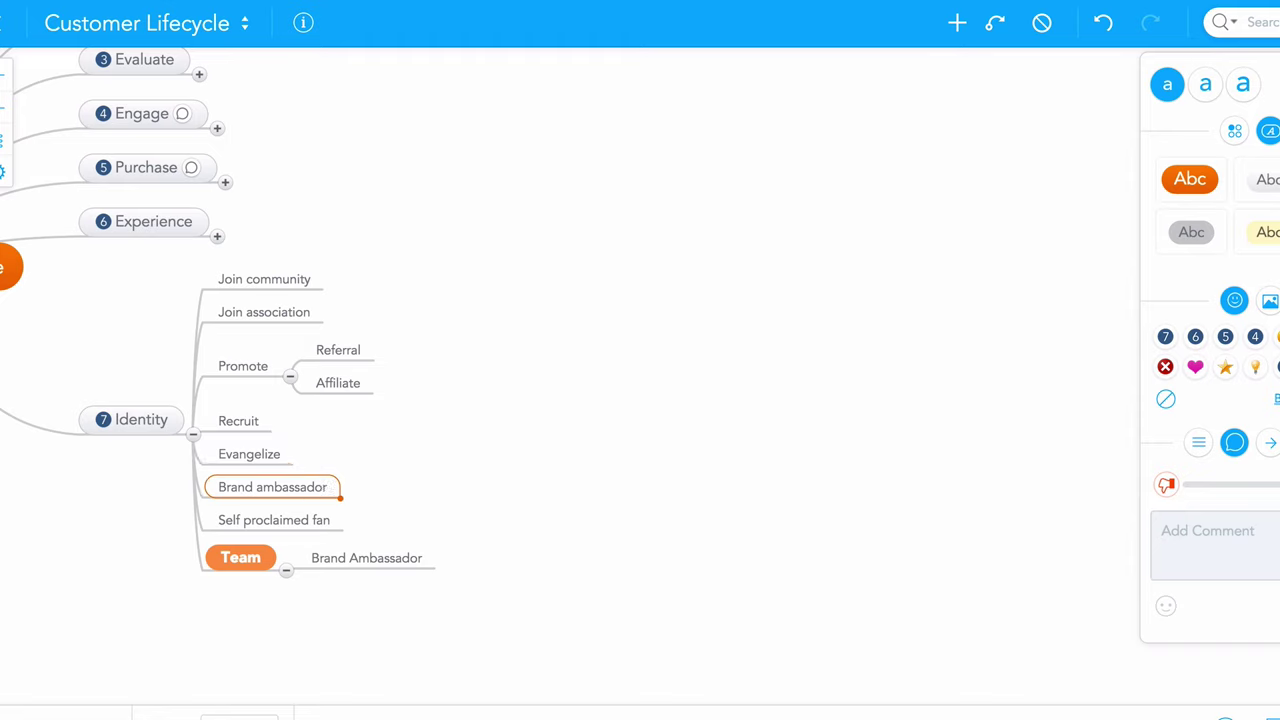
pyautogui.press('Down')
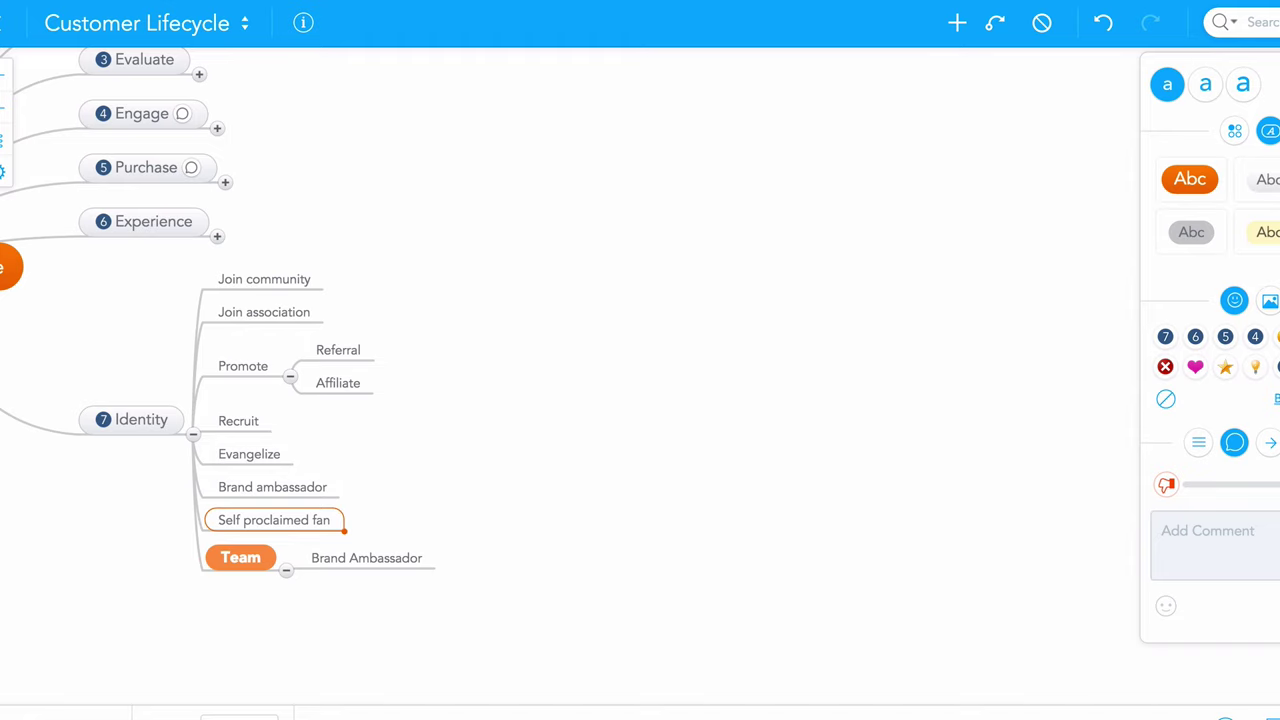
pyautogui.click(240, 557)
pyautogui.click(380, 551)
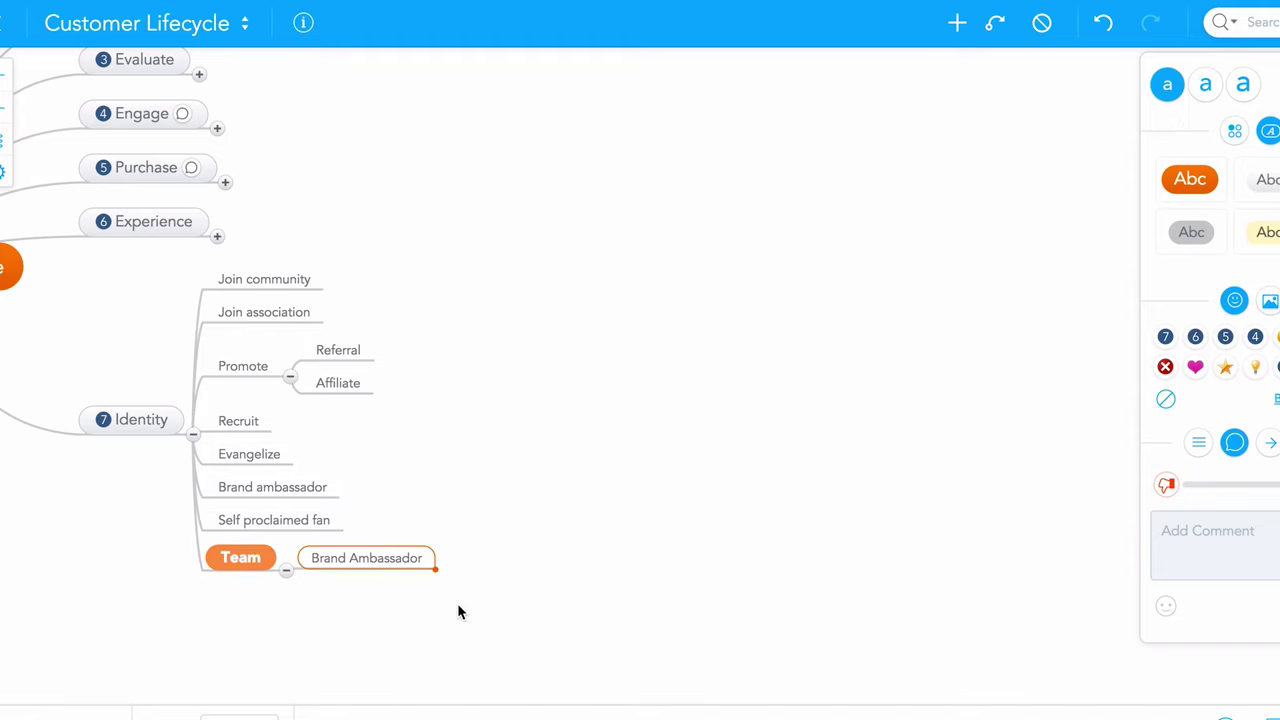
# - Rename Team's Brand Ambassador topic to 'Encourage and Foster Community and Relationships'
pyautogui.doubleClick(400, 557)
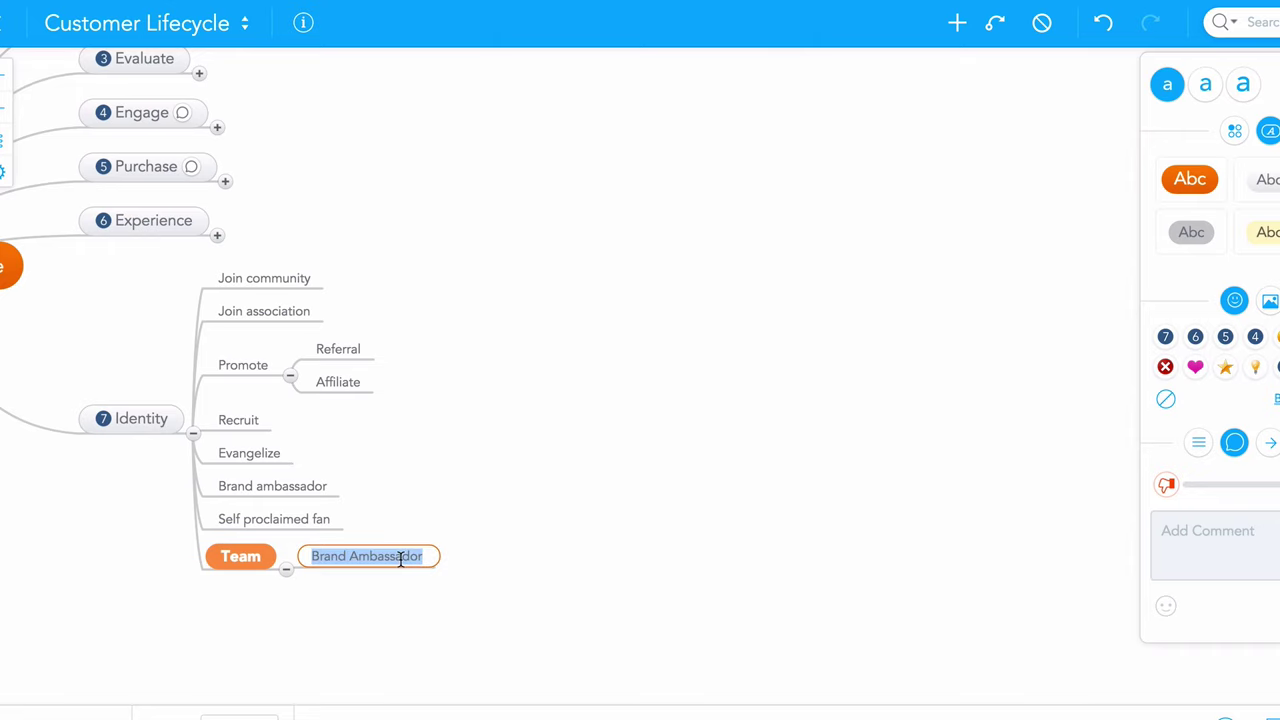
pyautogui.press('Left')
pyautogui.write('Encourage and Fost er')
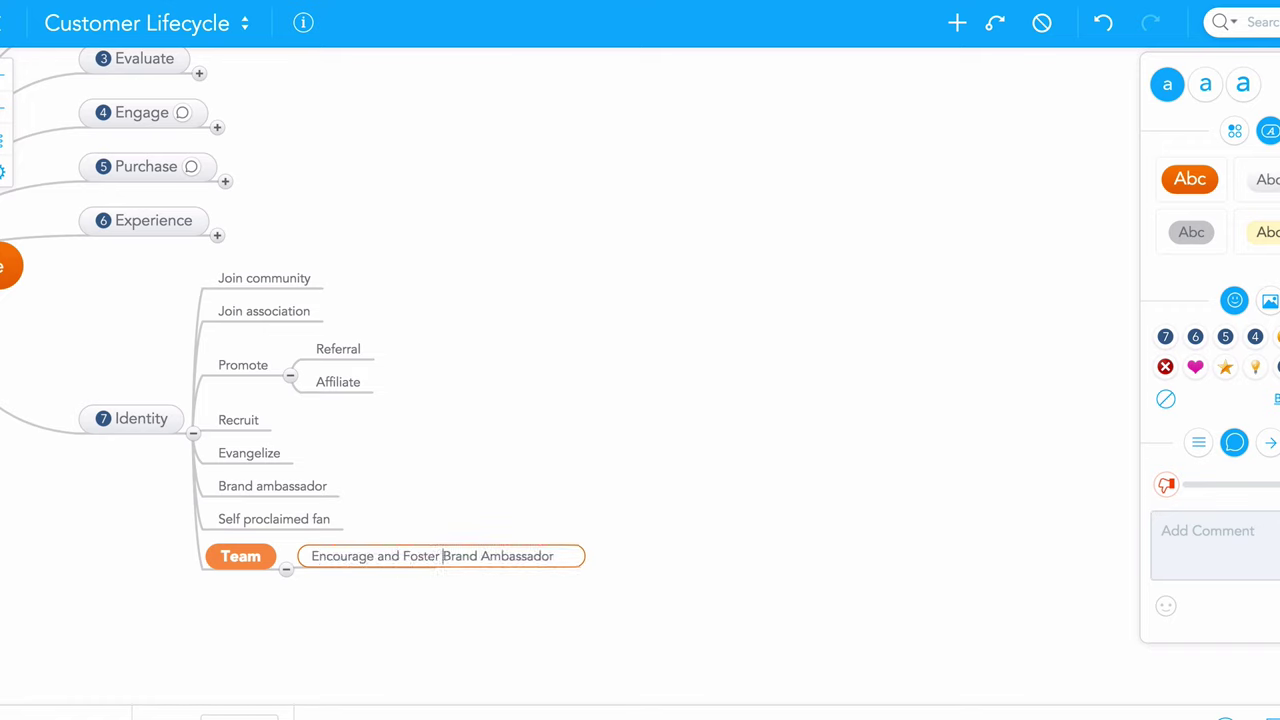
pyautogui.press('Right')
pyautogui.press('Right')
pyautogui.press('Right')
pyautogui.press('Right')
pyautogui.hotkey('shift', 'End')
pyautogui.write('C')
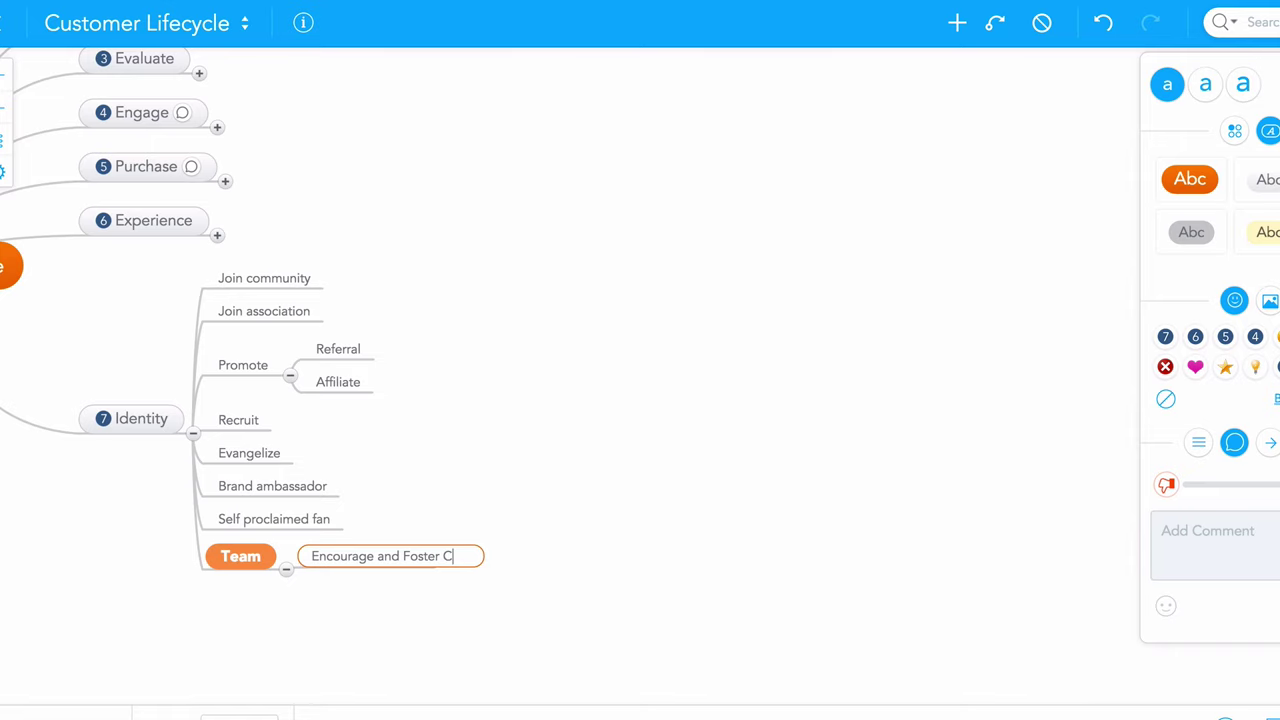
pyautogui.write('u')
pyautogui.press('BackSpace')
pyautogui.write('ommunity adnd')
pyautogui.press('BackSpace')
pyautogui.press('BackSpace')
pyautogui.press('BackSpace')
pyautogui.write('dn if')
pyautogui.press('BackSpace')
pyautogui.press('BackSpace')
pyautogui.press('BackSpace')
pyautogui.press('BackSpace')
pyautogui.press('BackSpace')
pyautogui.write('nd Relationshi')
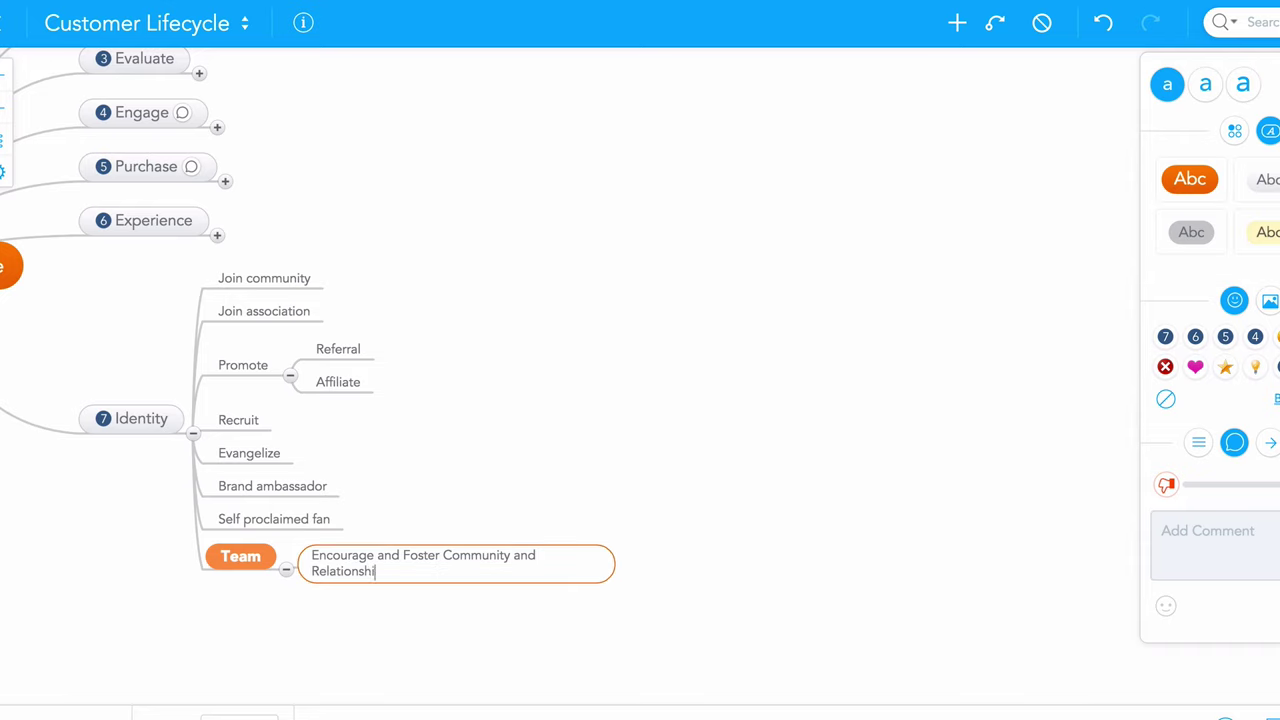
pyautogui.write('ps')
pyautogui.press('Return')
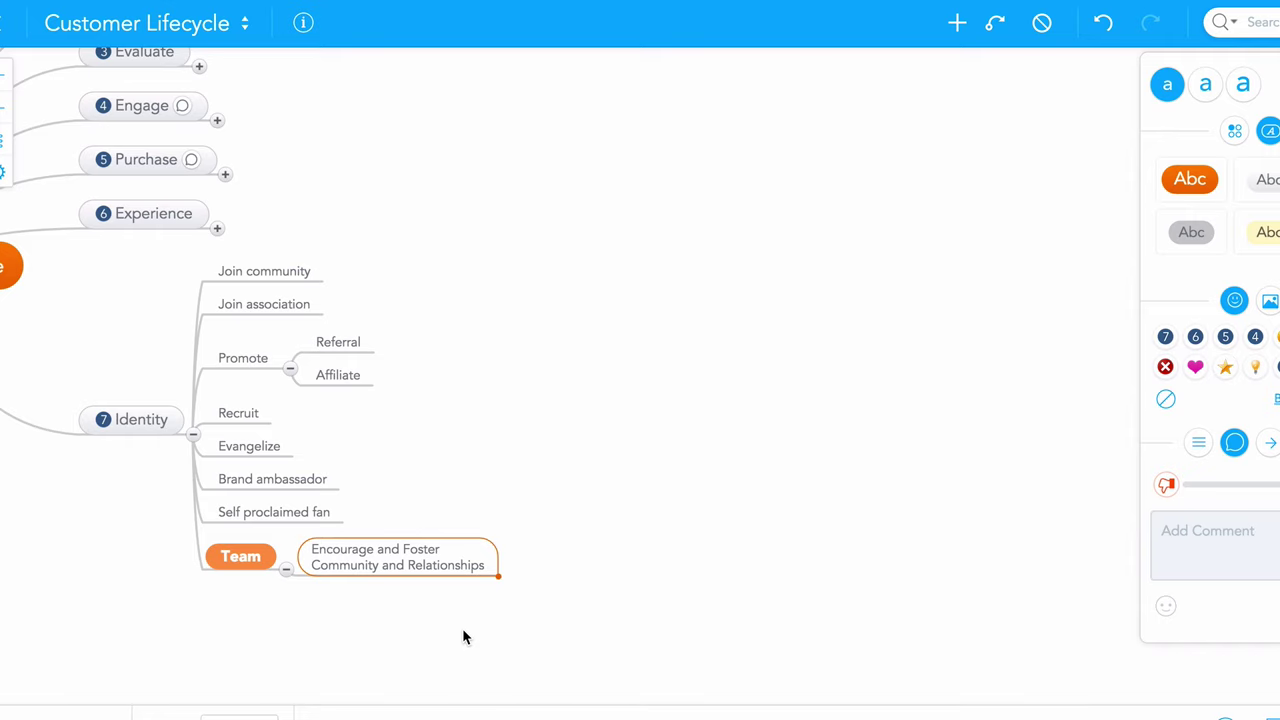
# - Fold the Identity stage so the map shows only the seven collapsed lifecycle stages
pyautogui.click(195, 437)
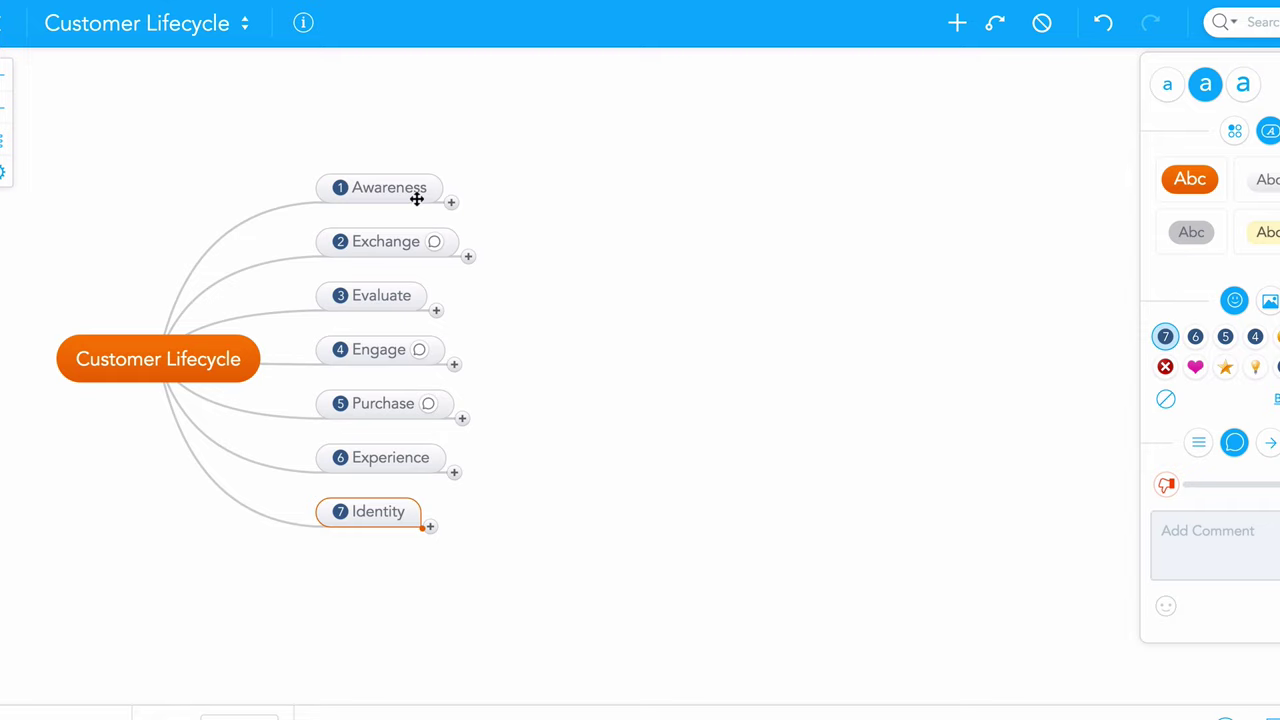
pyautogui.moveTo(389, 188)
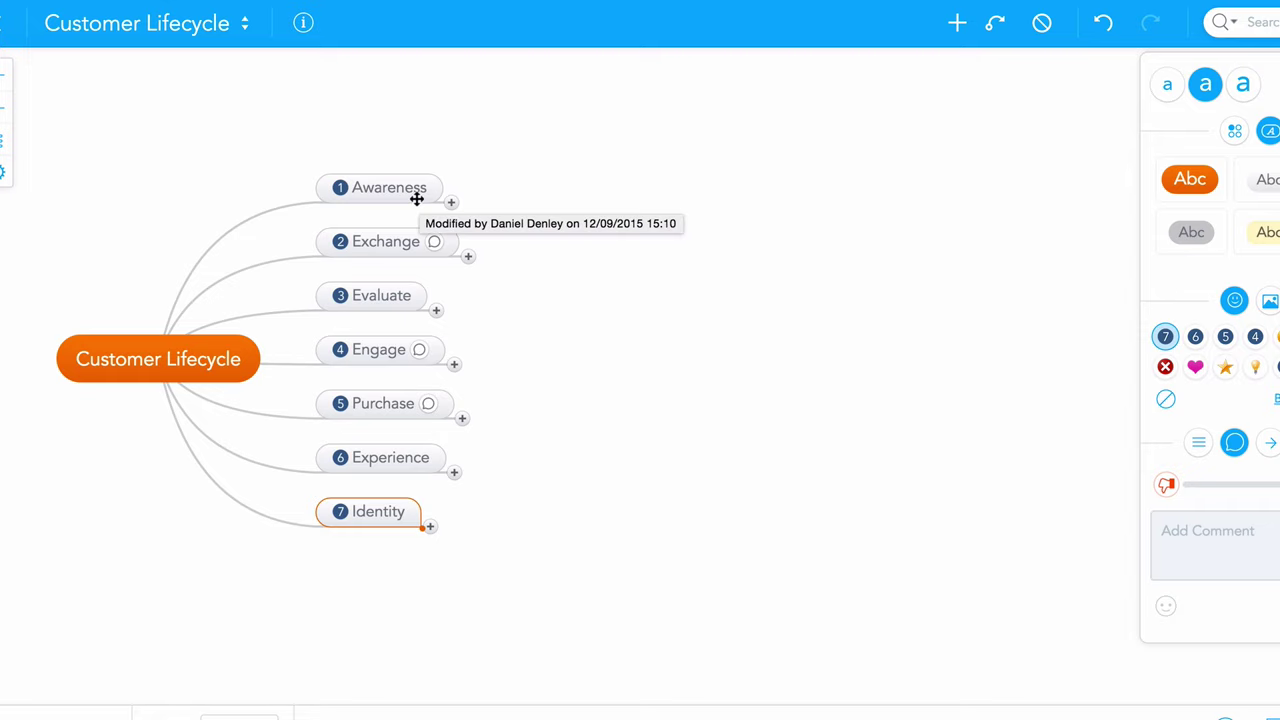
pyautogui.click(392, 255)
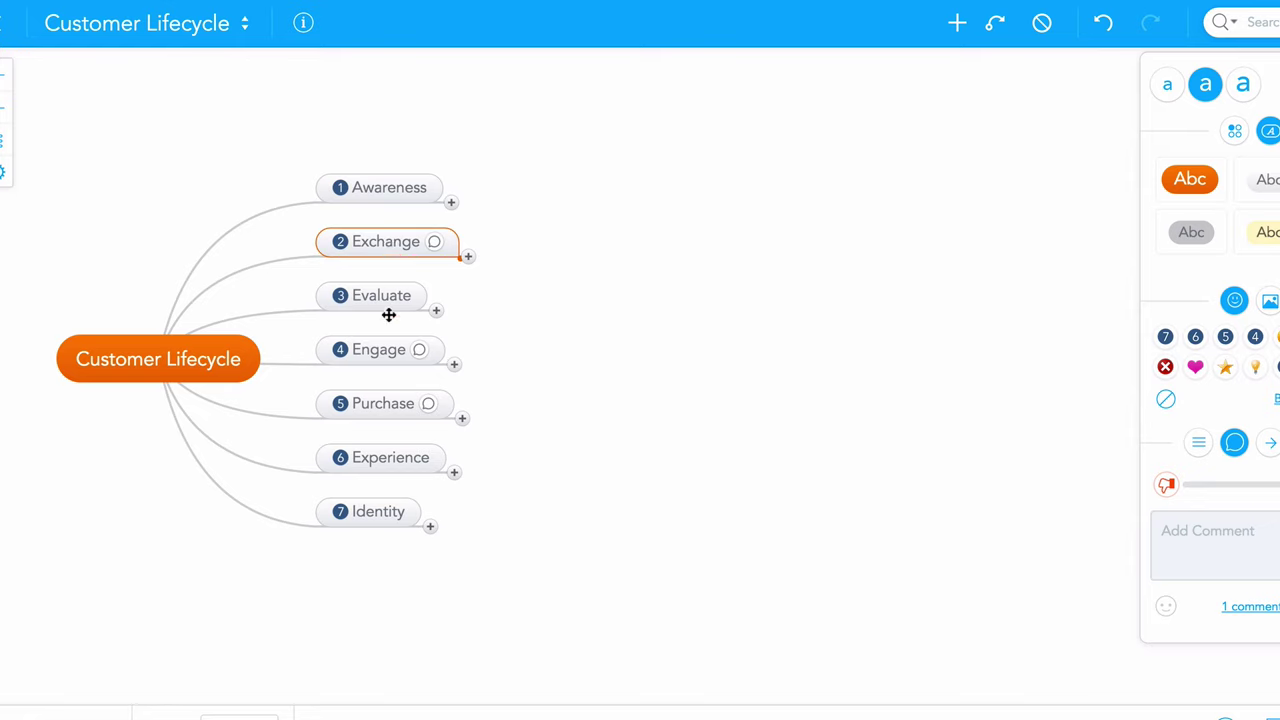
pyautogui.click(388, 290)
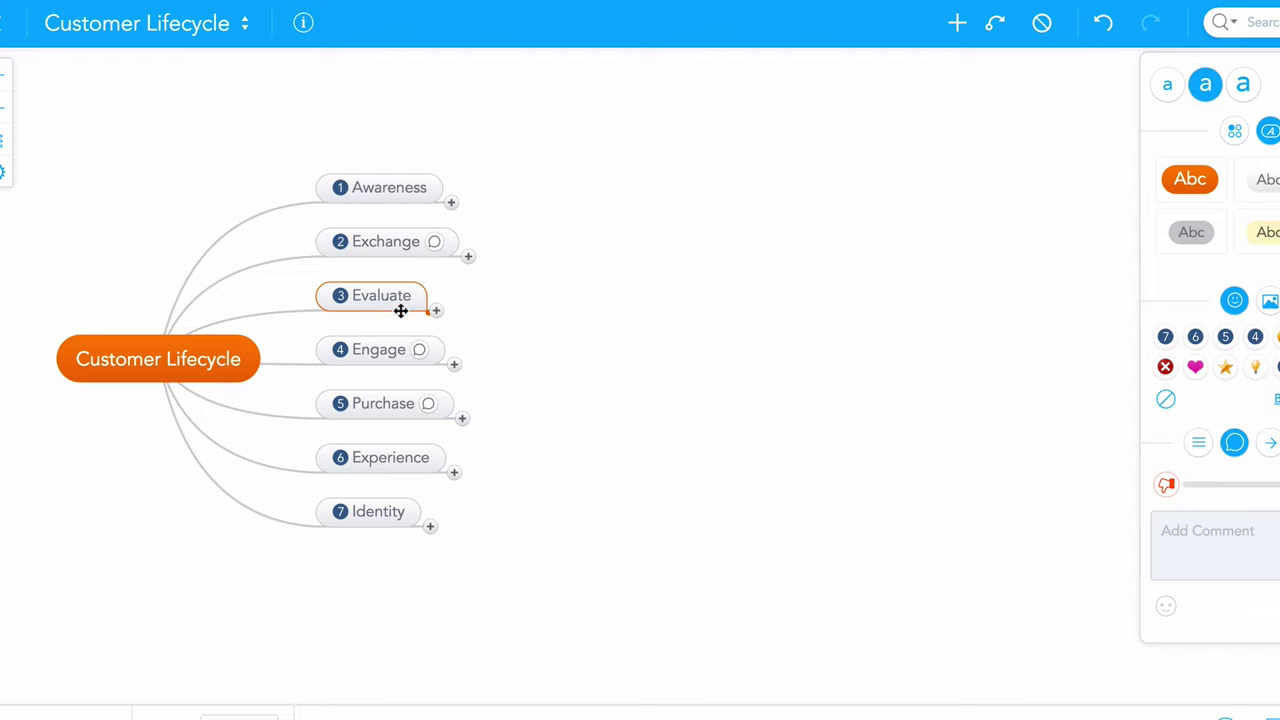
pyautogui.click(388, 342)
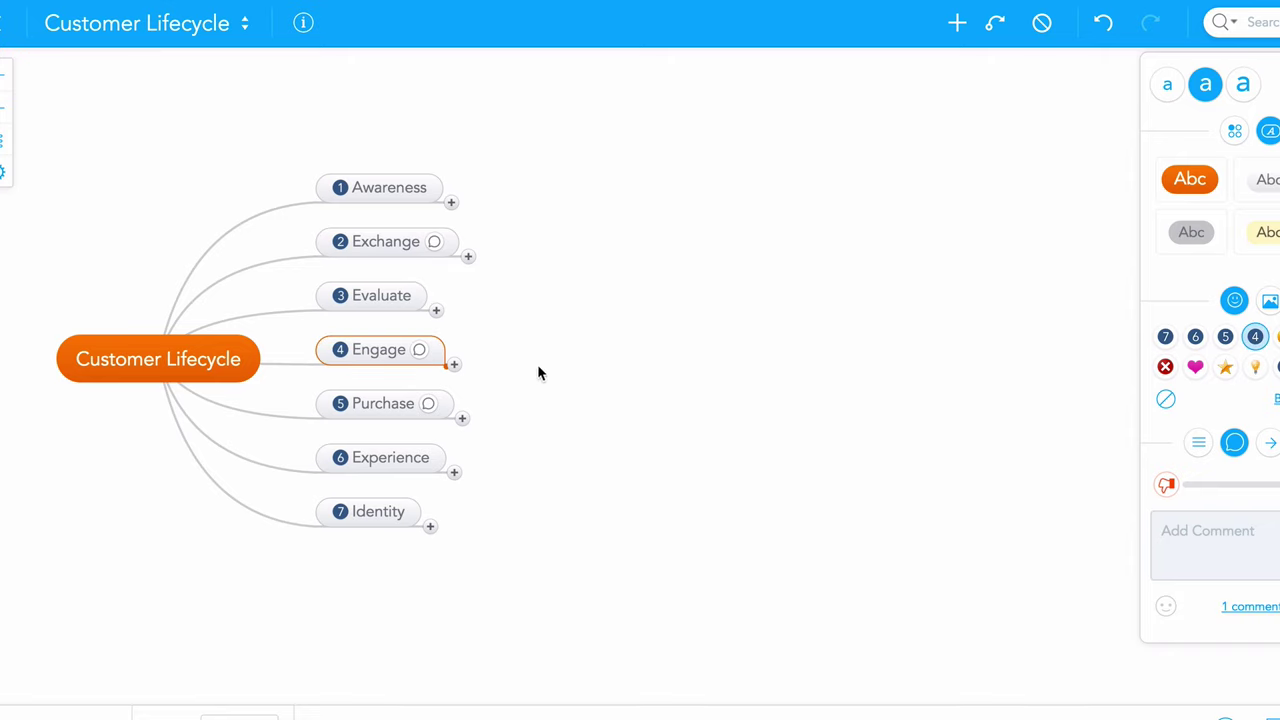
pyautogui.click(391, 405)
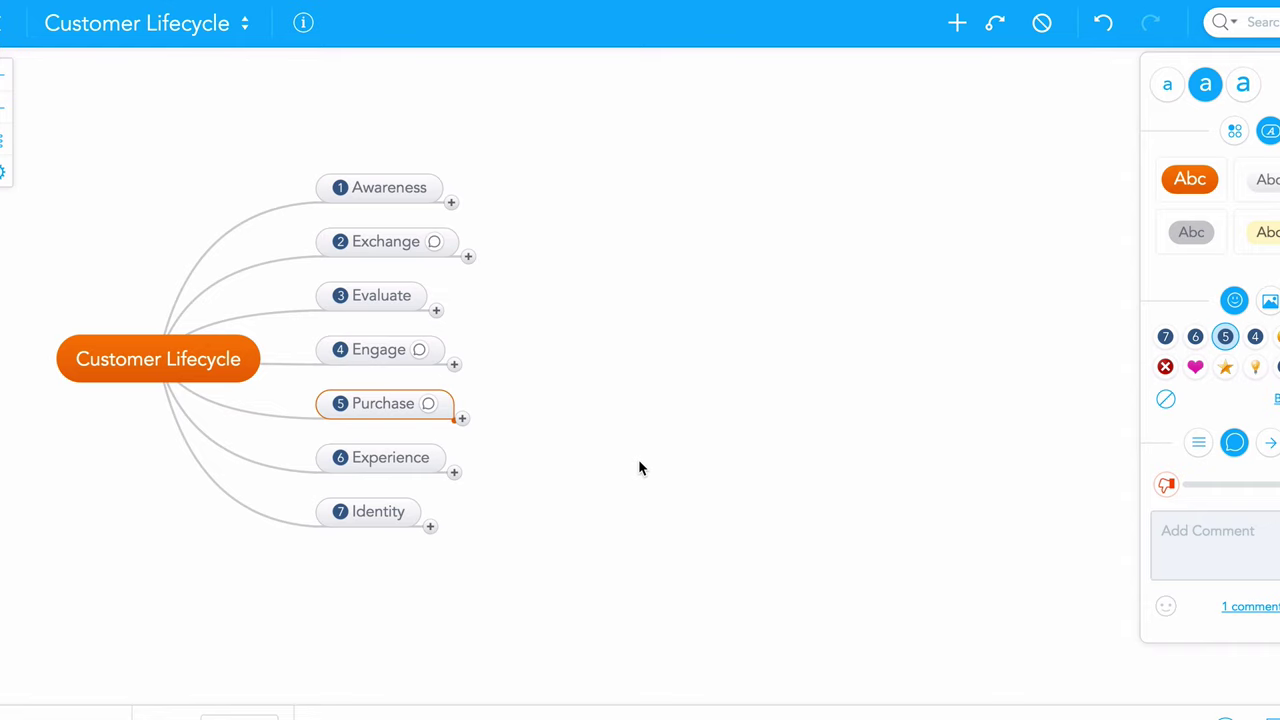
pyautogui.click(421, 455)
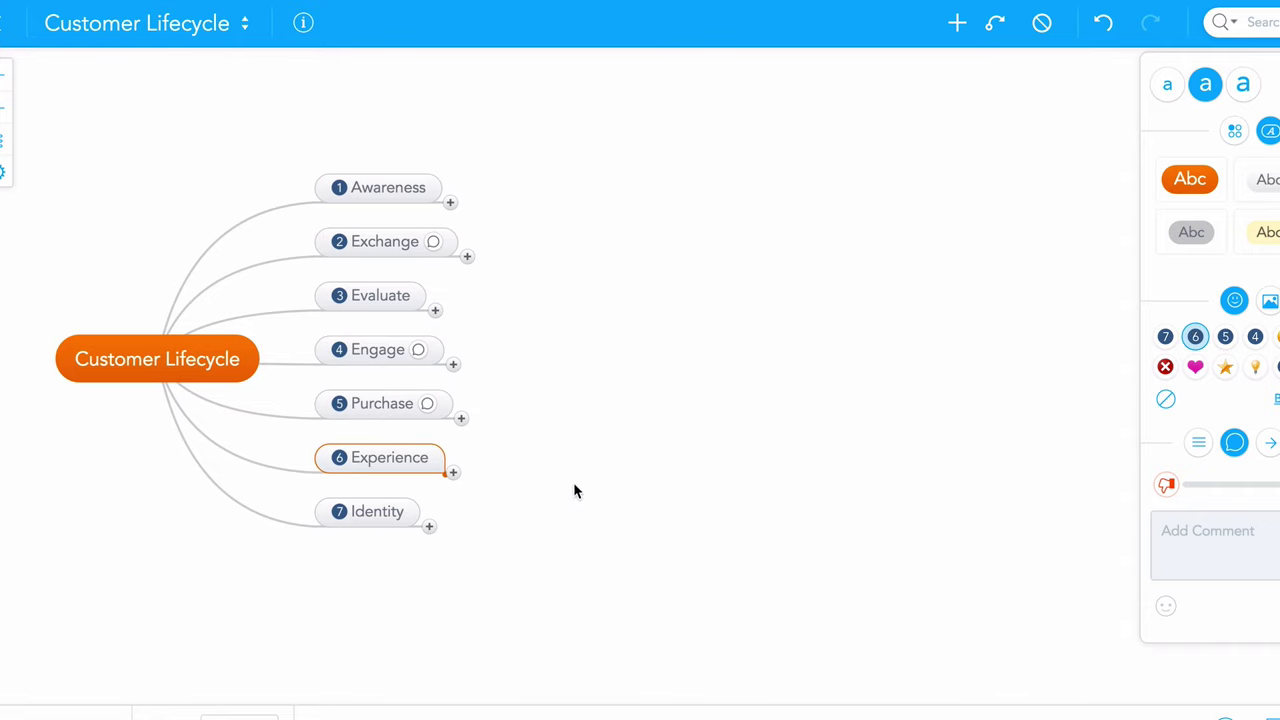